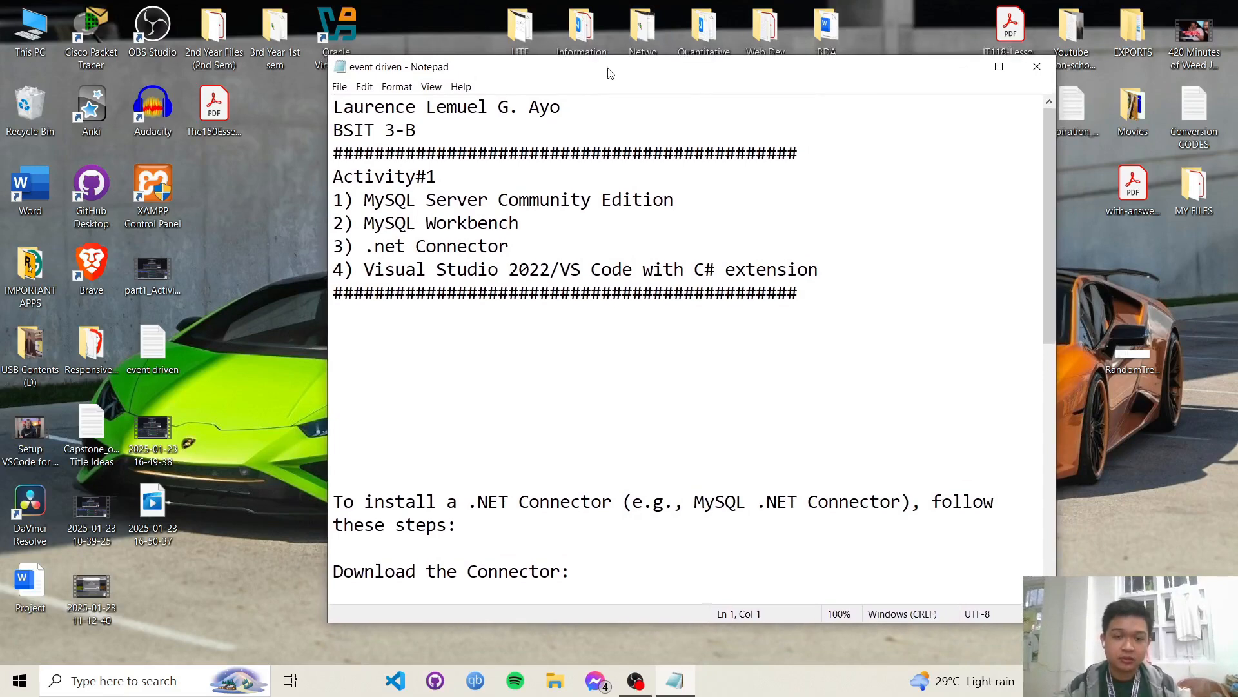
- Open Brave and search for 'mysql server community'
left_click_drag(610, 69, 608, 73)
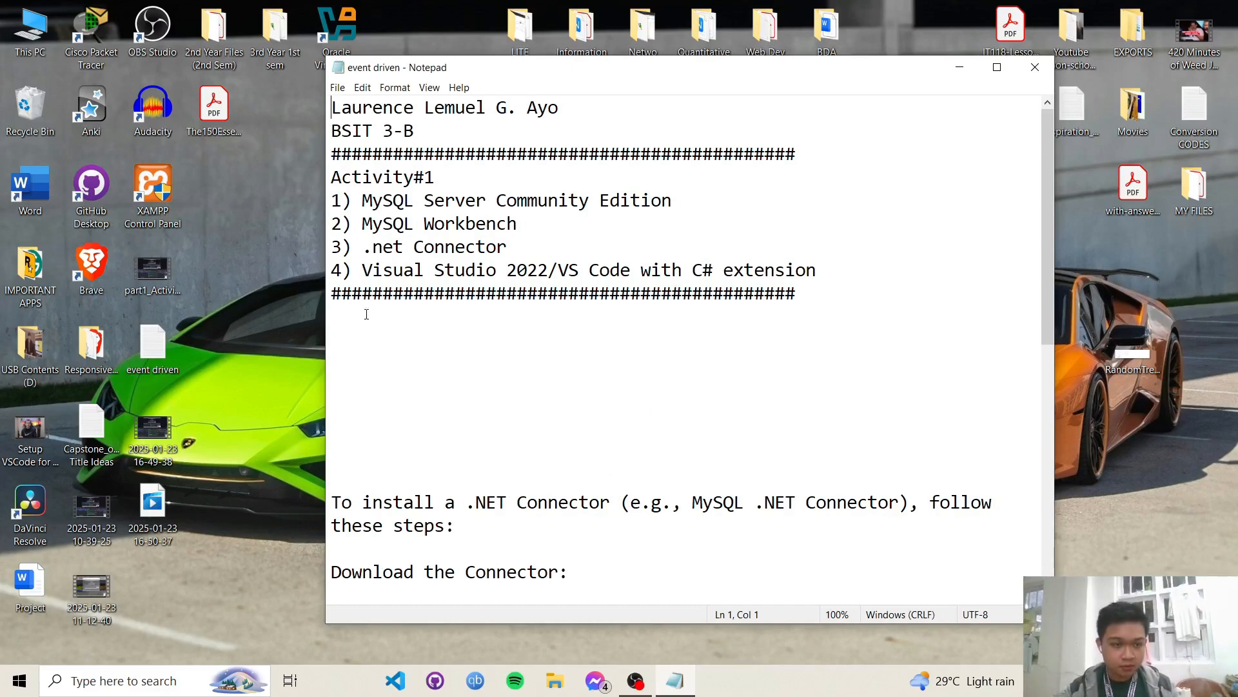
double_click(91, 265)
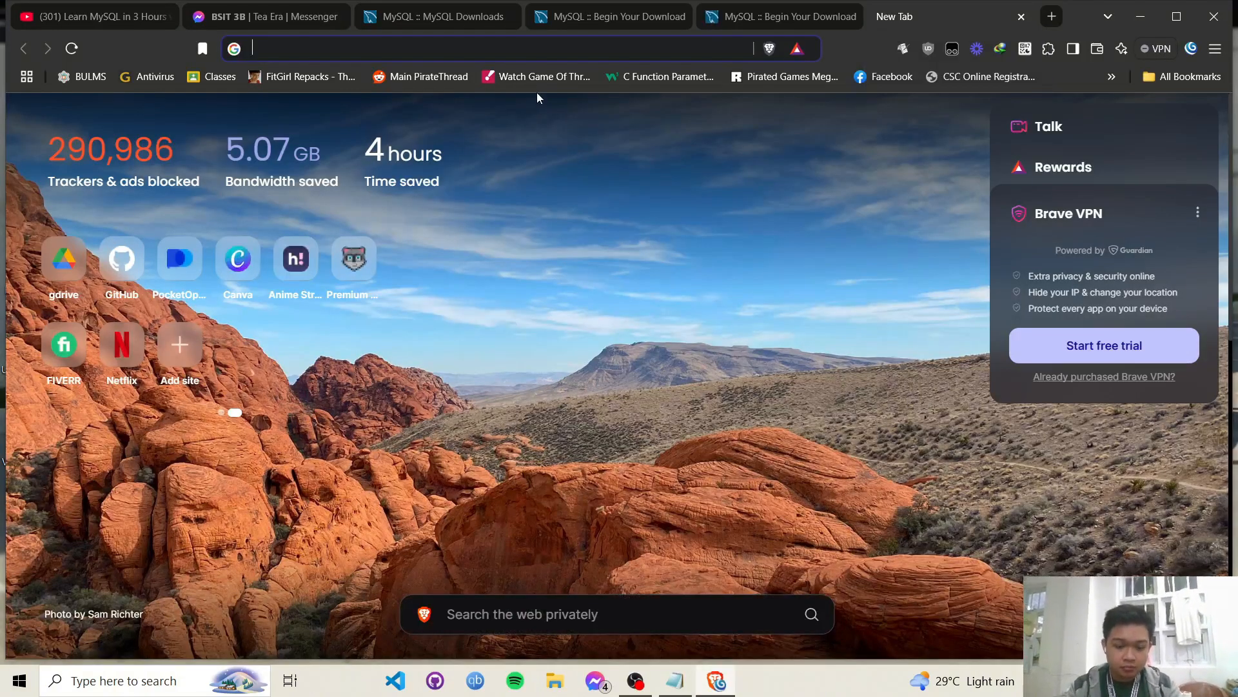
type("mysql")
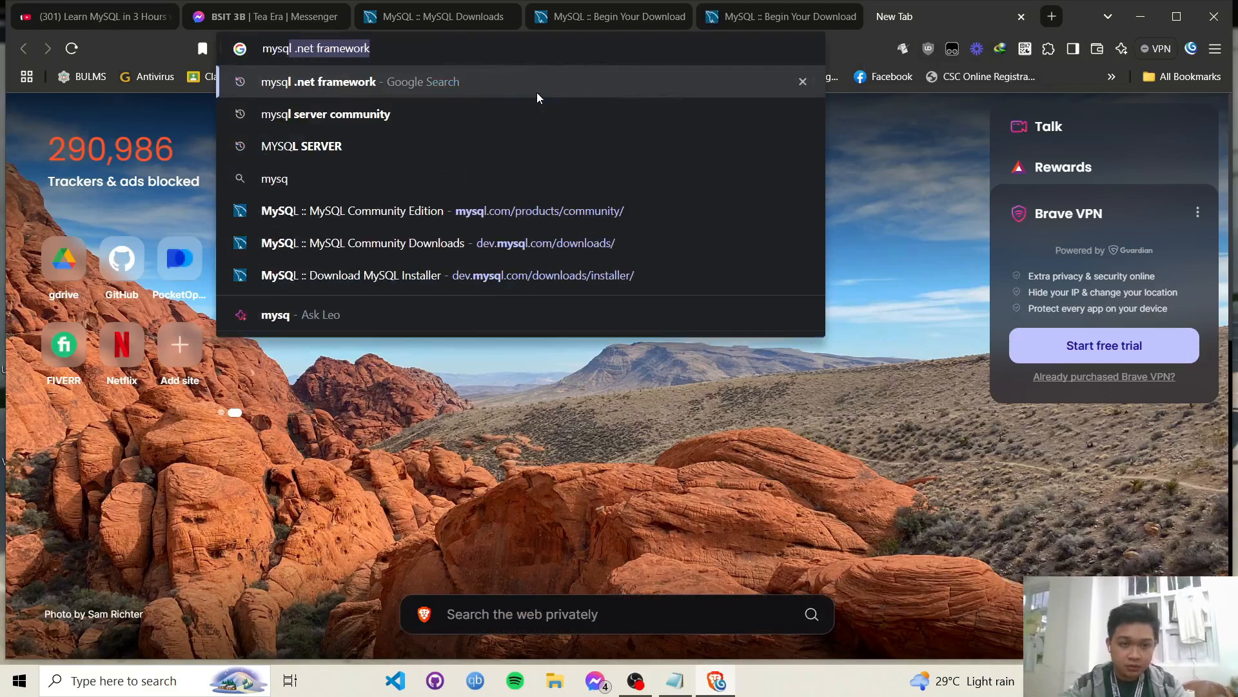
type(" server co")
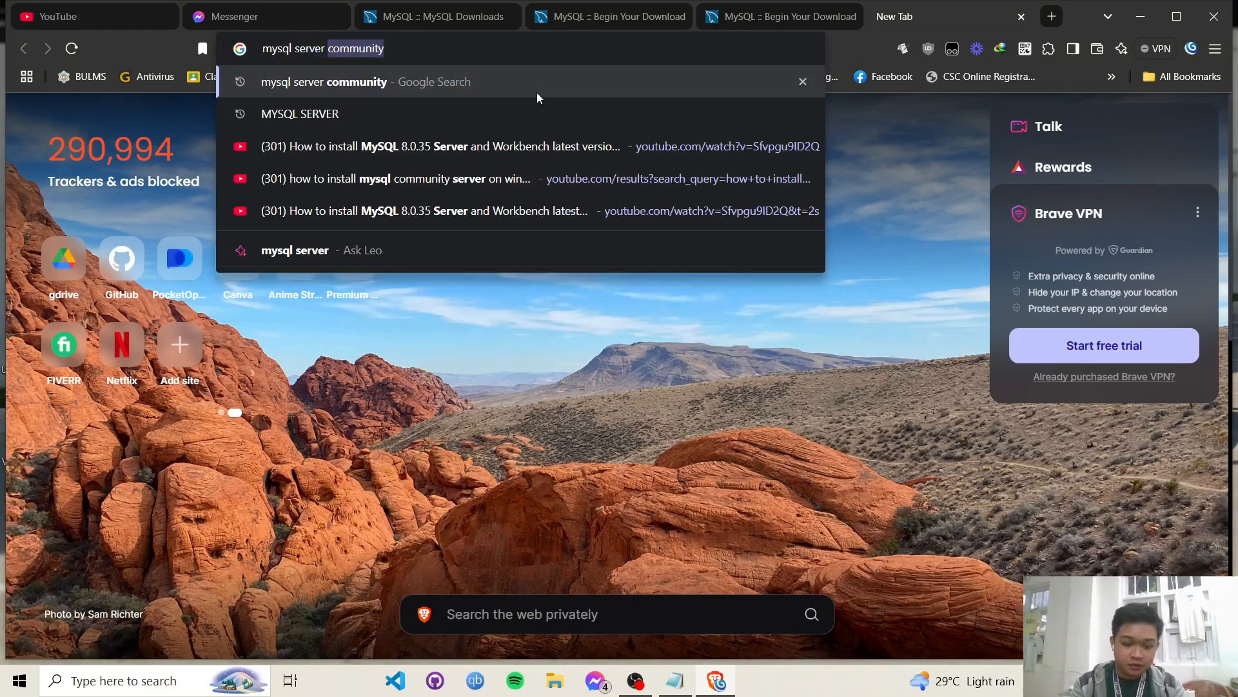
type("mmunity")
key("Return")
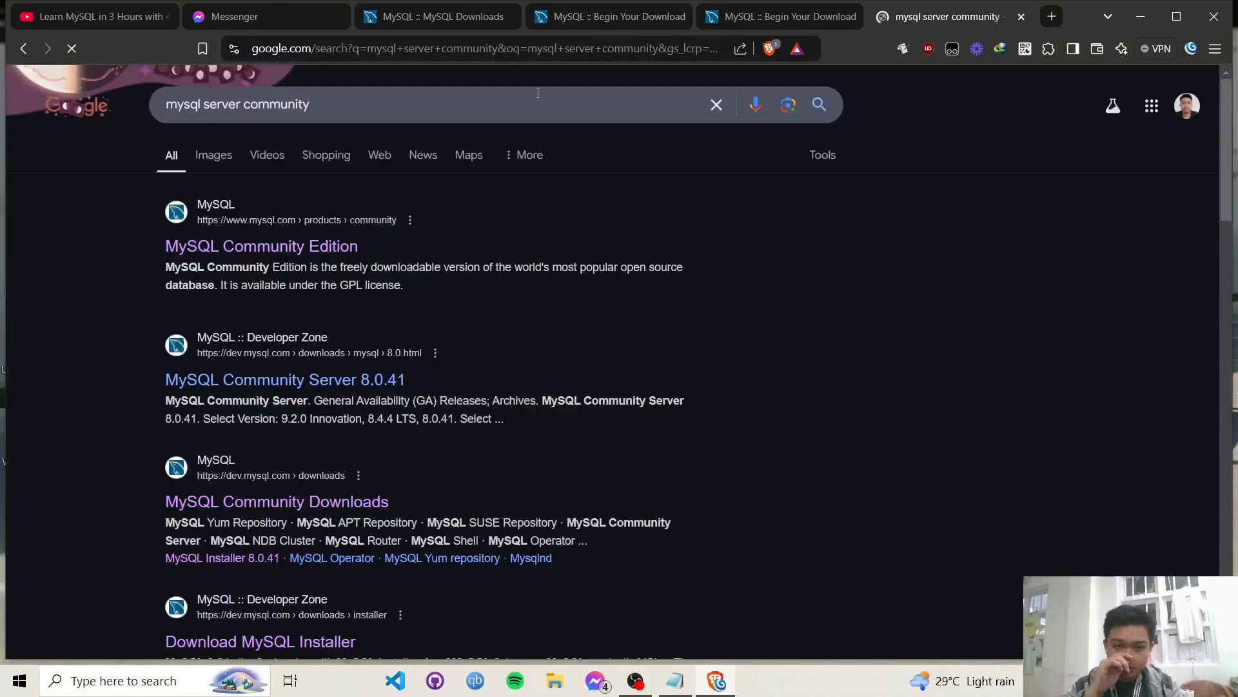
- Navigate from MySQL Community Edition downloads to the Windows Installer page, keeping version 8.0.41
left_click(269, 252)
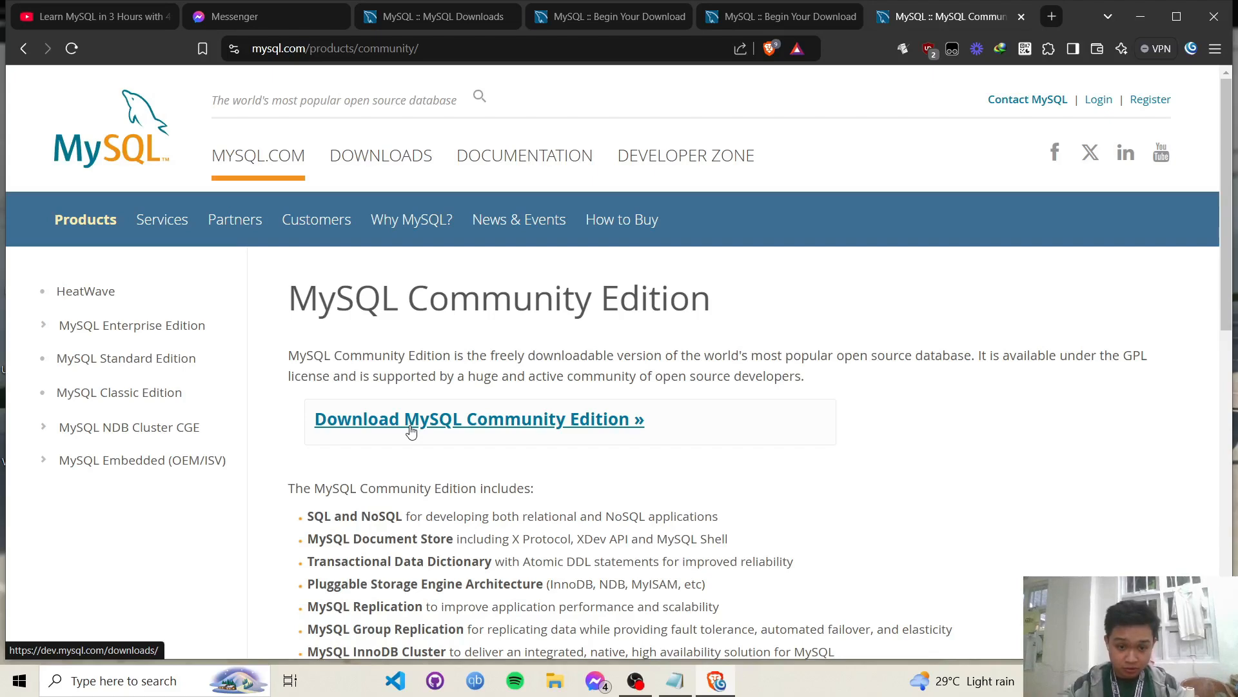
left_click(411, 431)
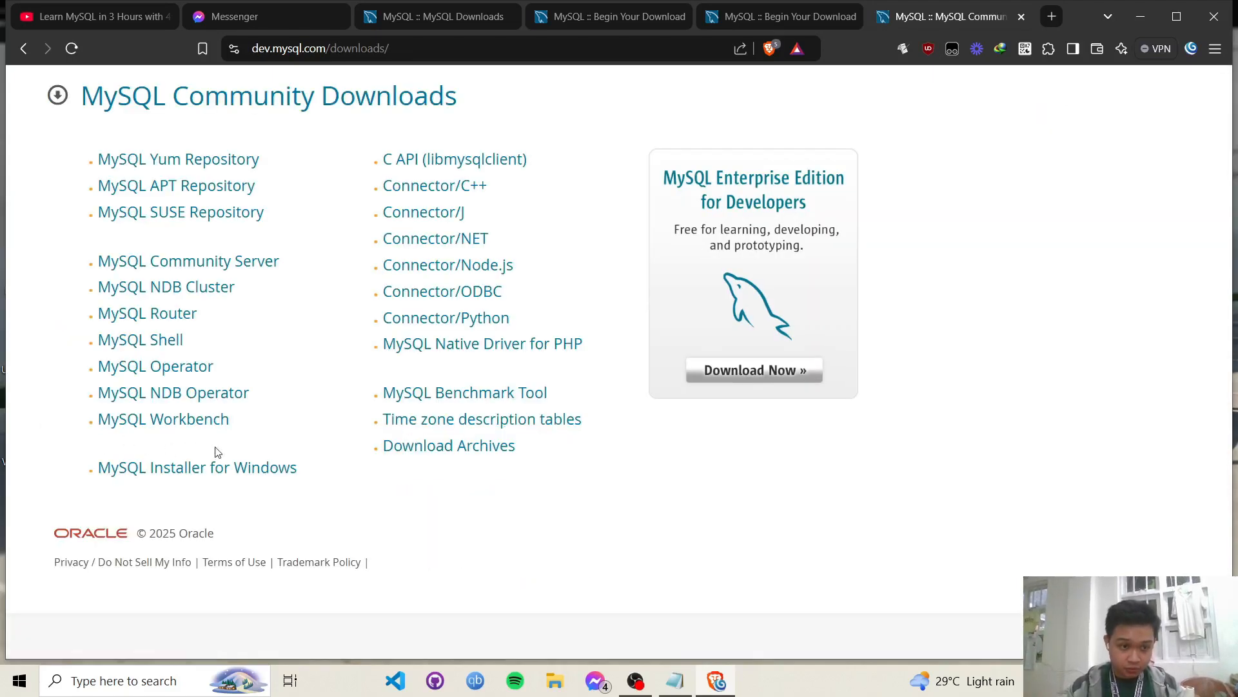
left_click(247, 476)
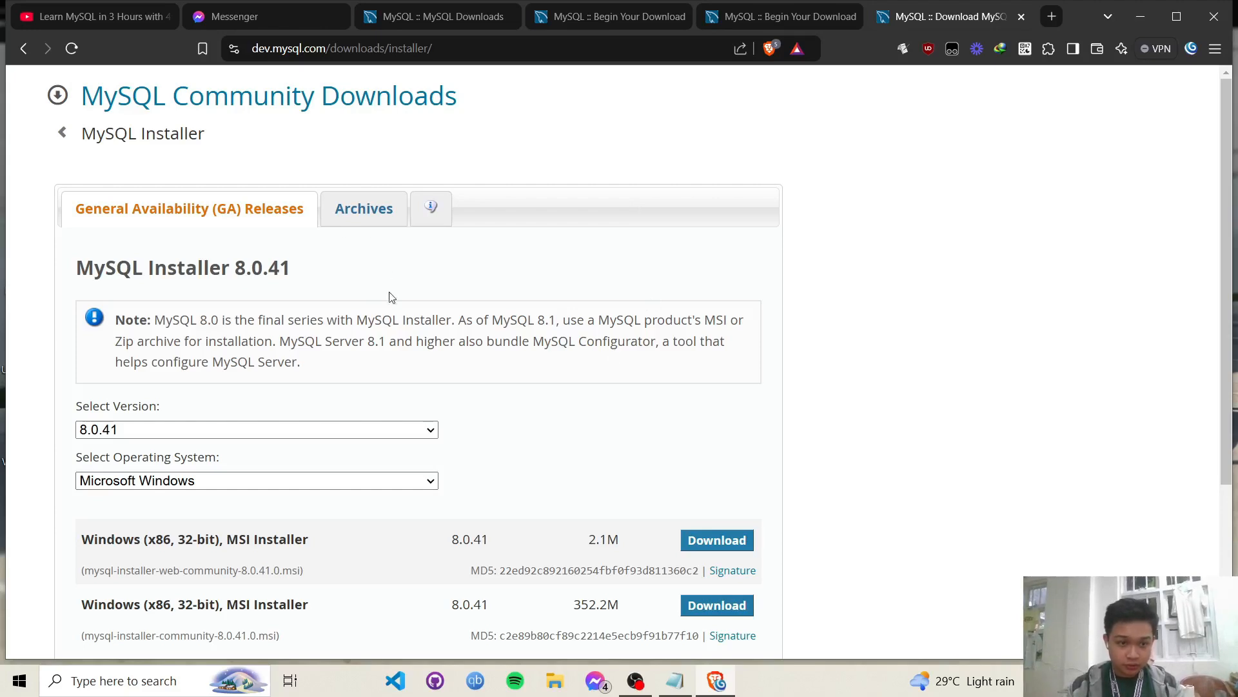
scroll(393, 297, "down", 3)
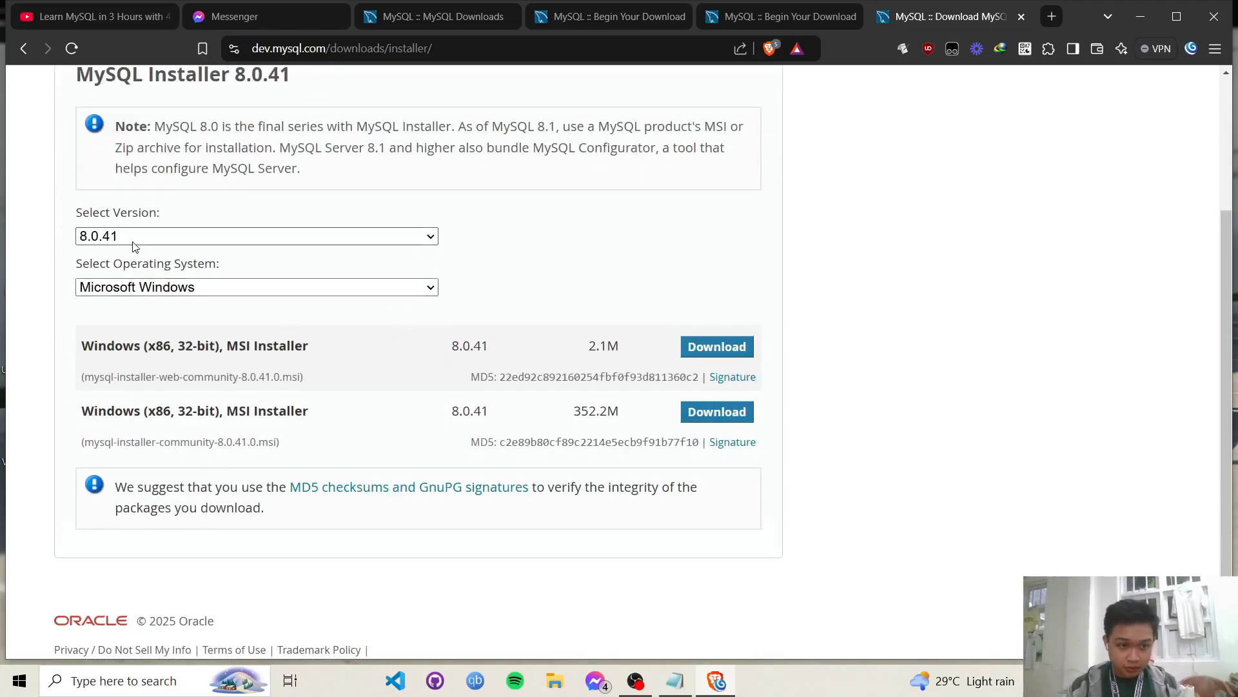
left_click(138, 236)
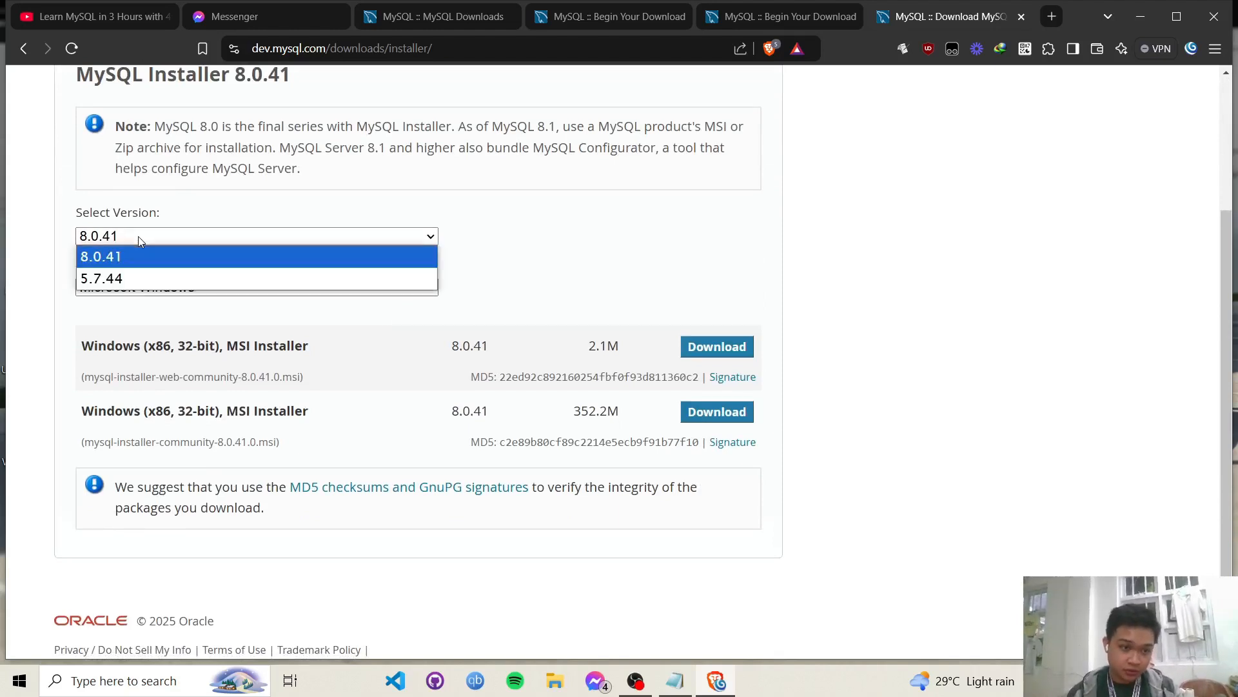
left_click(138, 236)
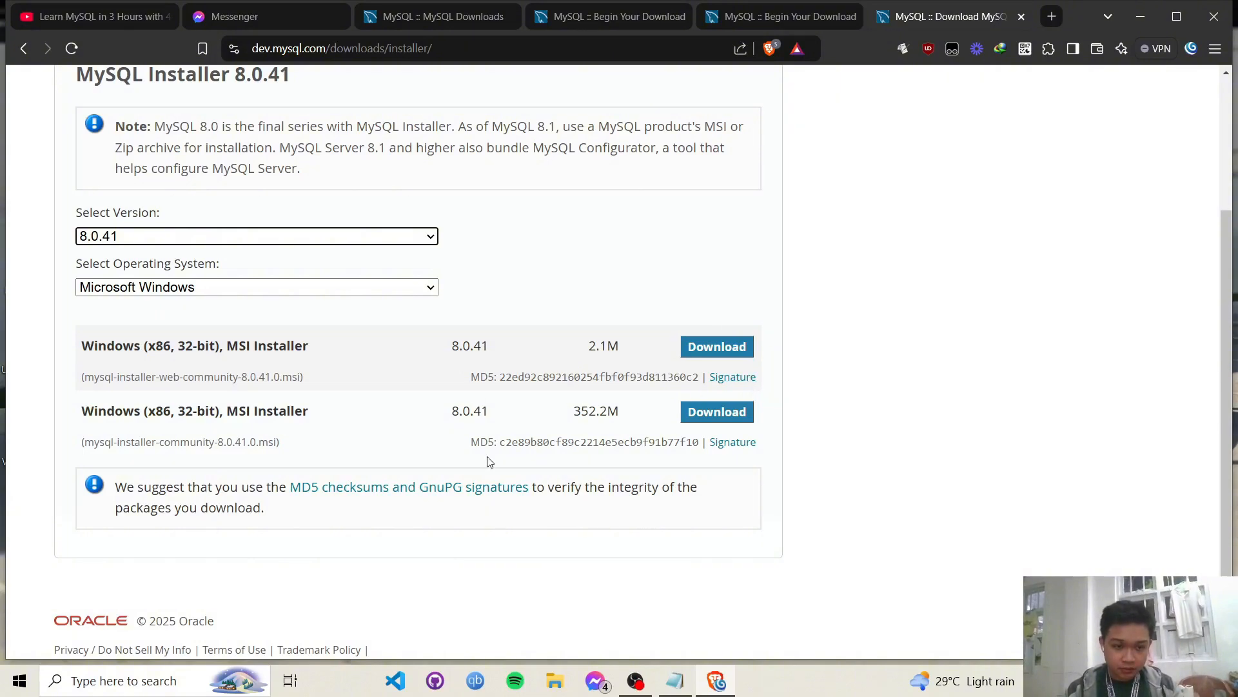
- Start downloading the 352.2M MySQL Installer without signing in, then pause it
left_click(729, 414)
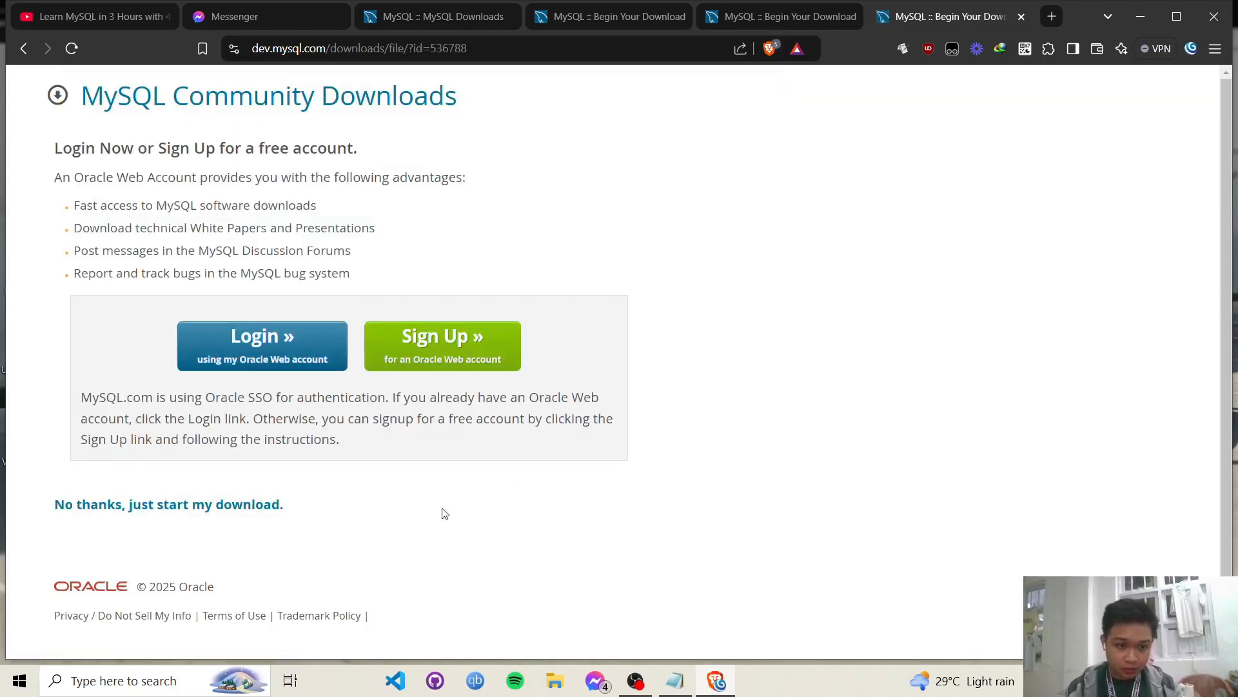
left_click(265, 512)
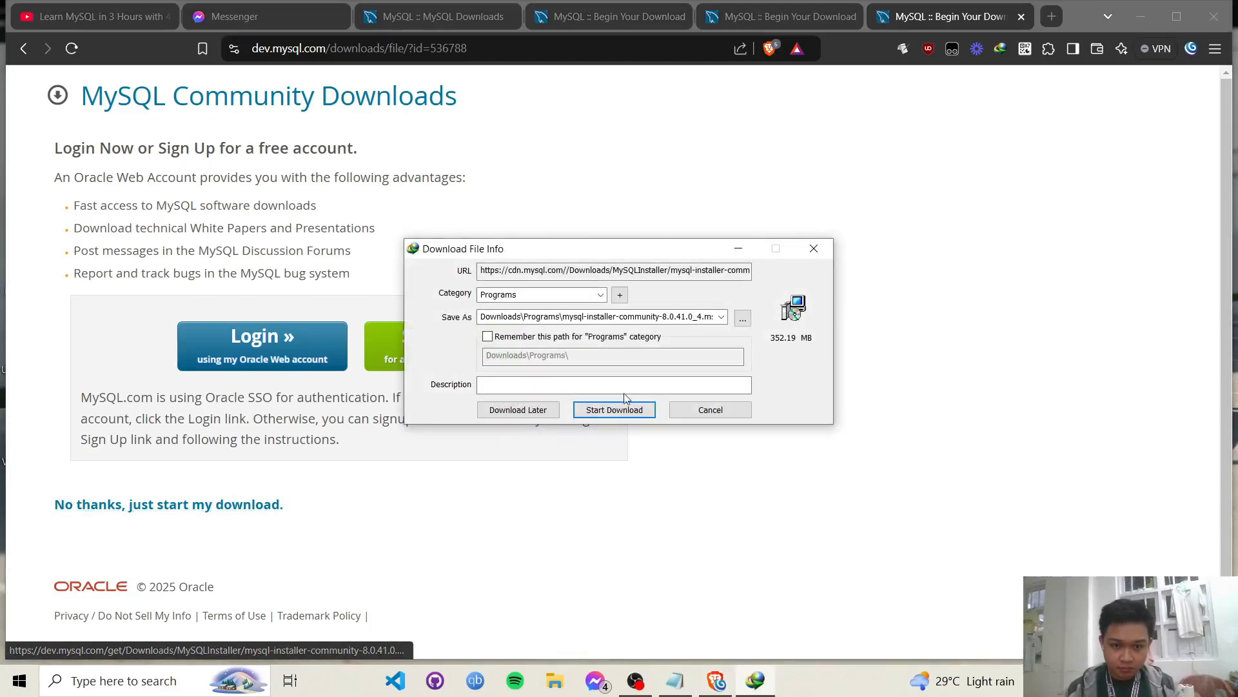
left_click(614, 410)
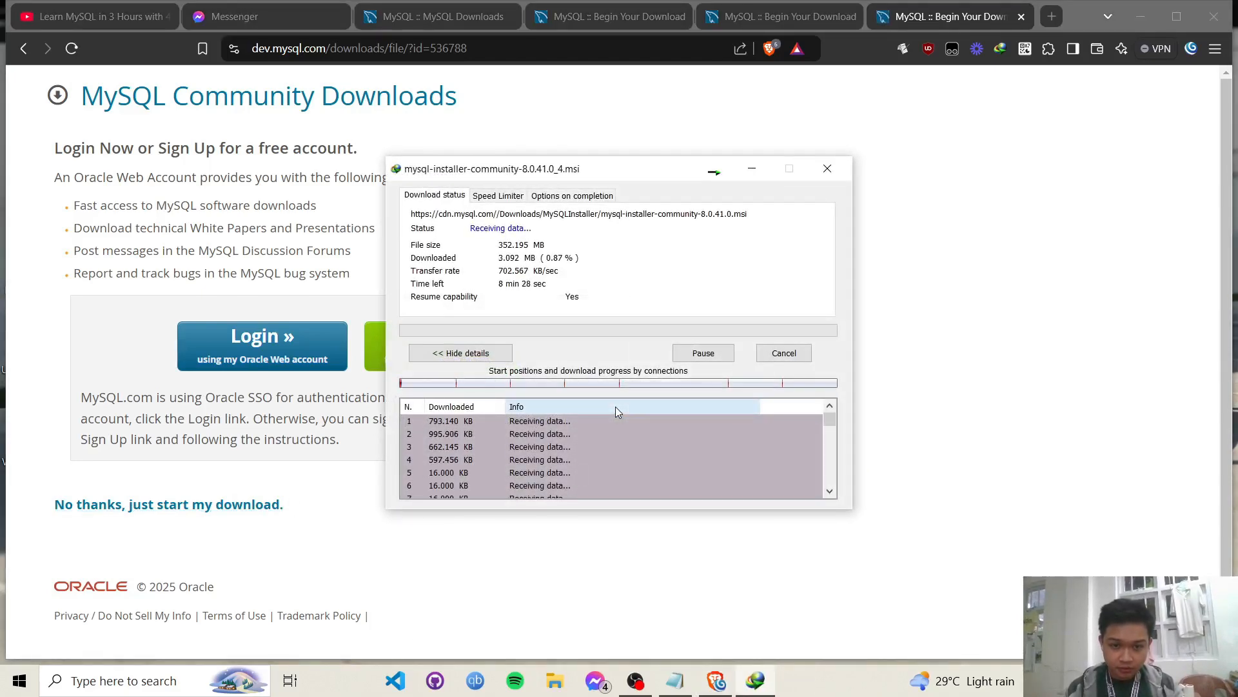
left_click(719, 354)
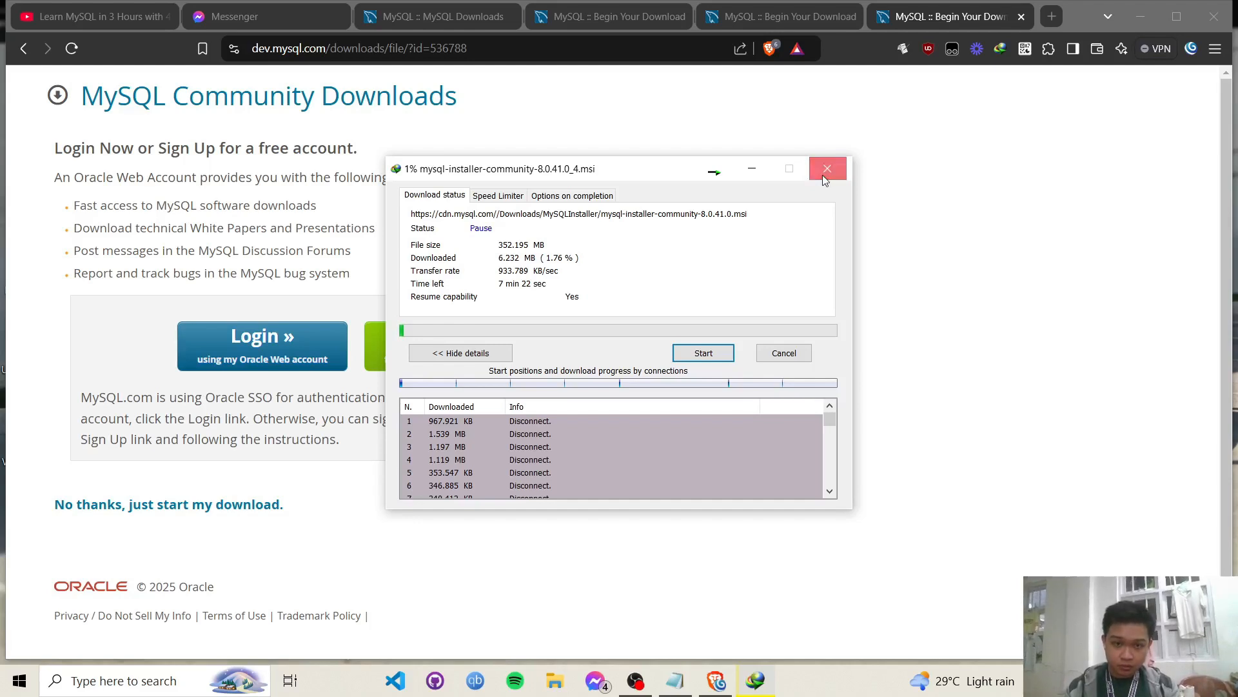
- Close the download progress window and minimize Brave to reveal the Notepad checklist
left_click(823, 176)
left_click(1040, 681)
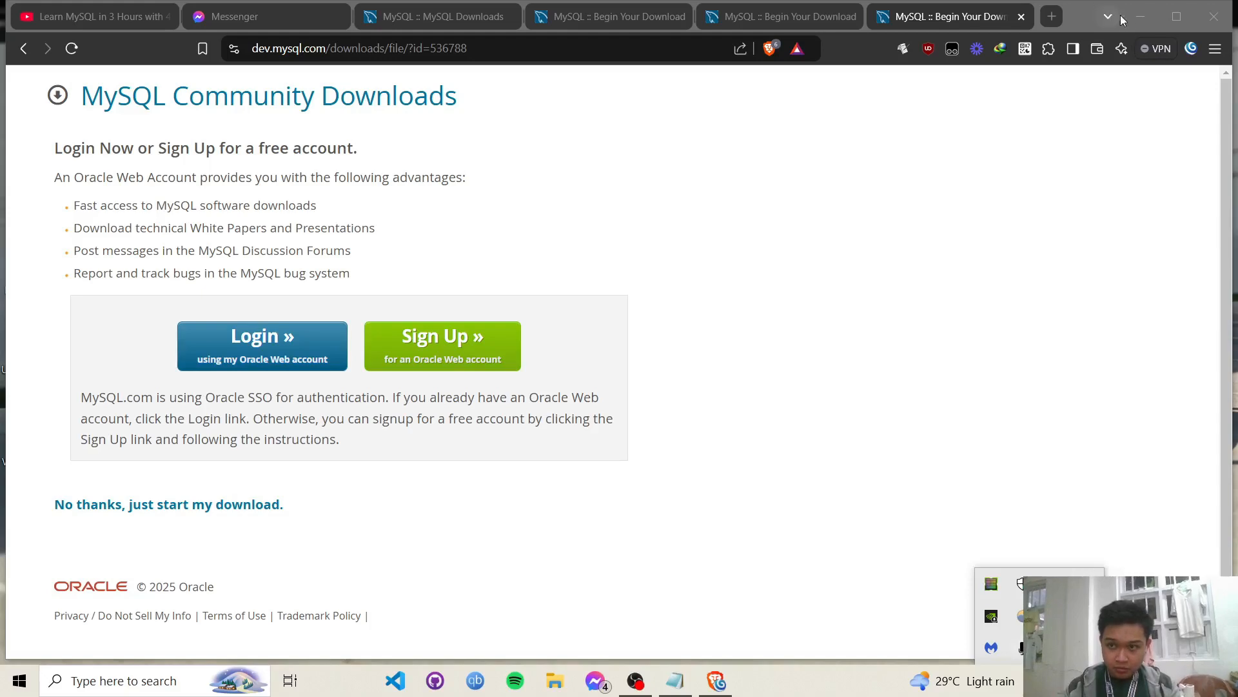
left_click(1140, 16)
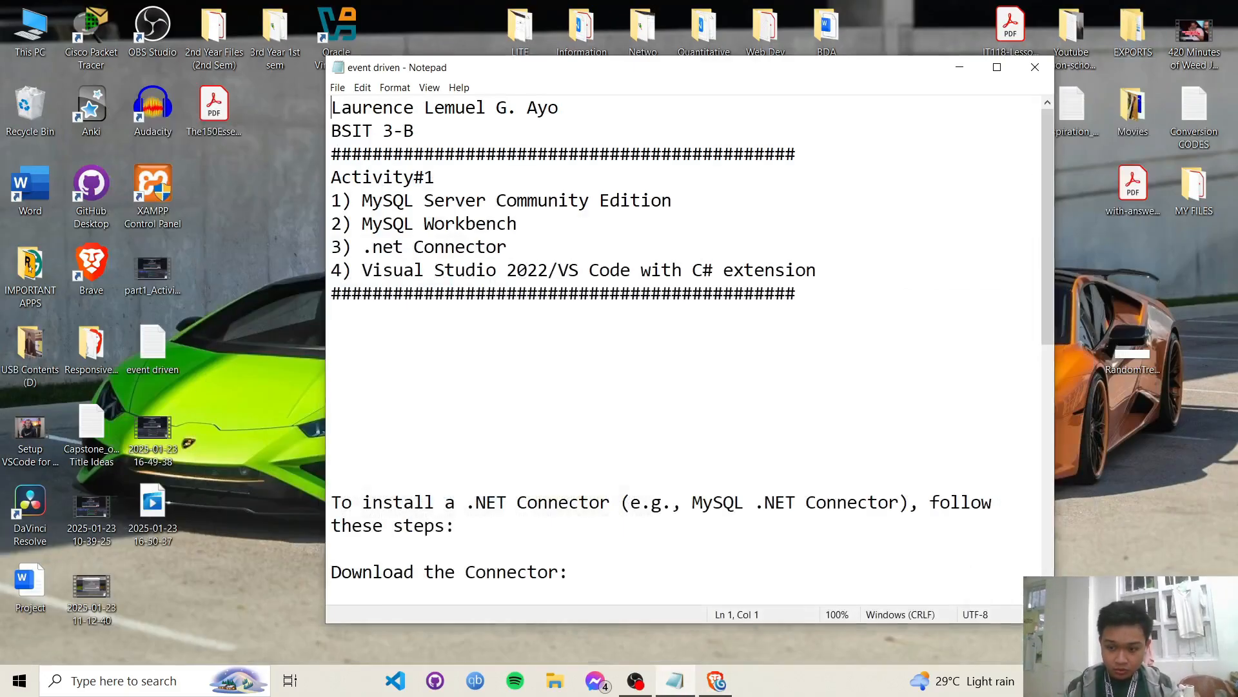
- From IDM's list, cancel the Connector/NET setup and run mysql-installer-community-8.0.41.0.msi
left_click(1040, 681)
double_click(1022, 616)
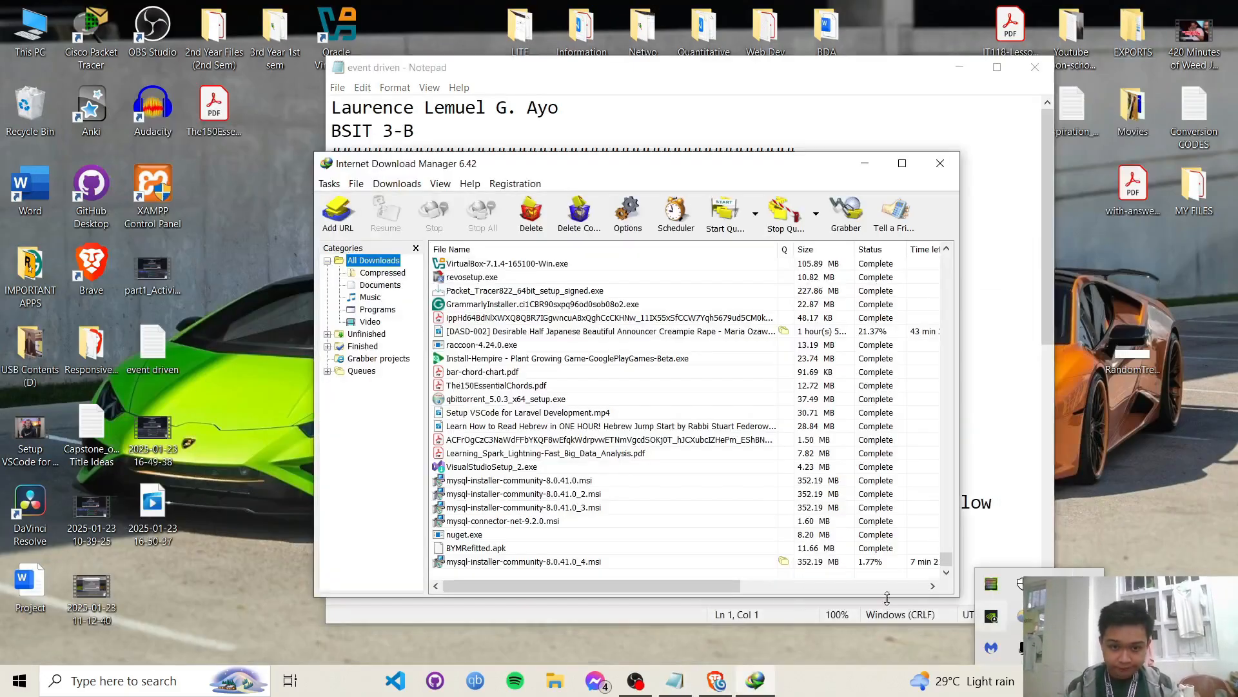
double_click(563, 521)
left_click(777, 466)
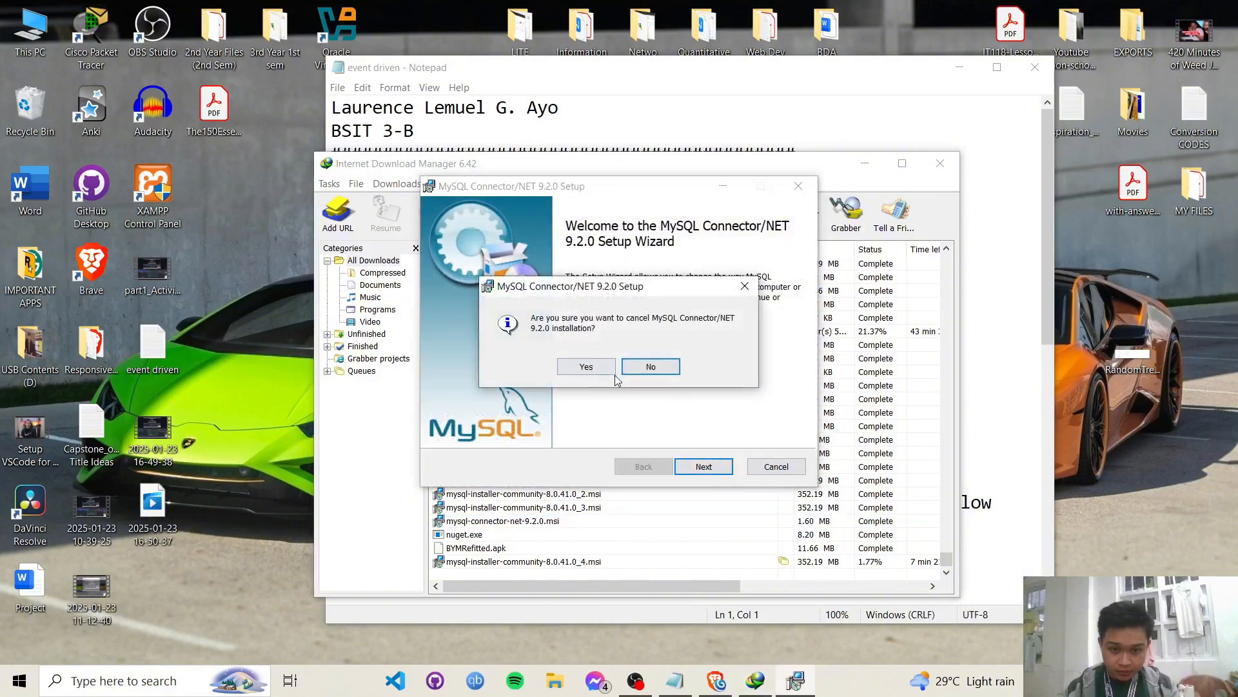
left_click(587, 366)
left_click(704, 467)
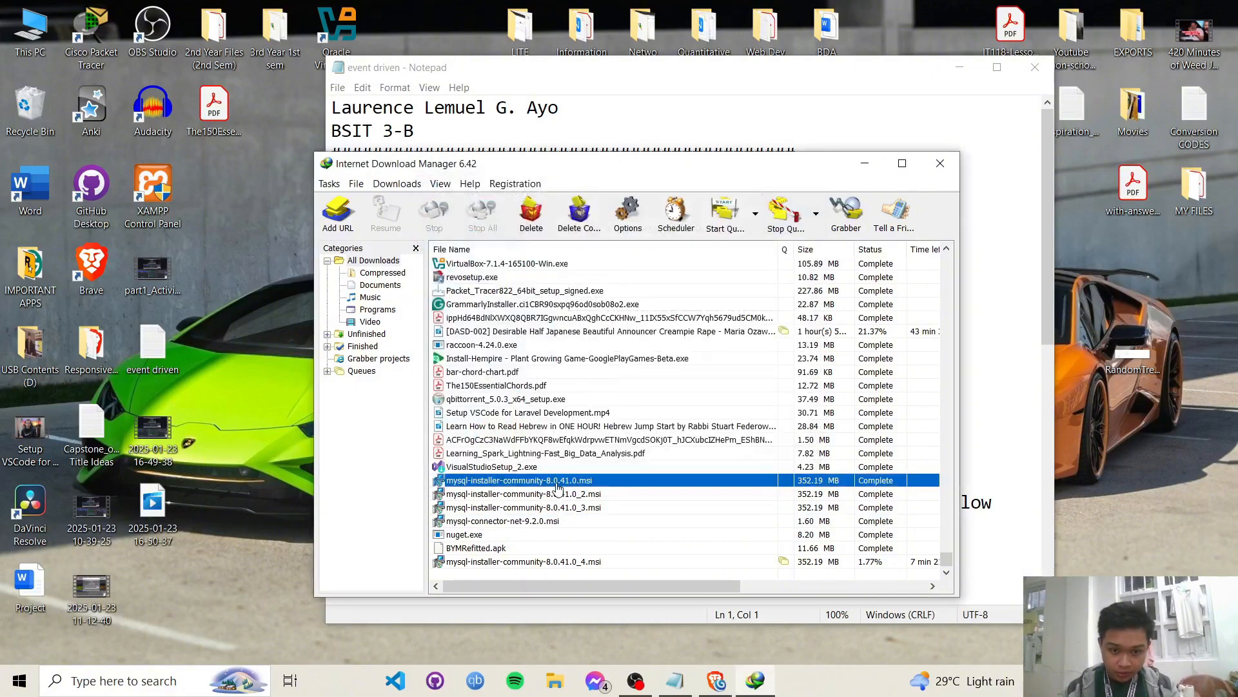
double_click(558, 481)
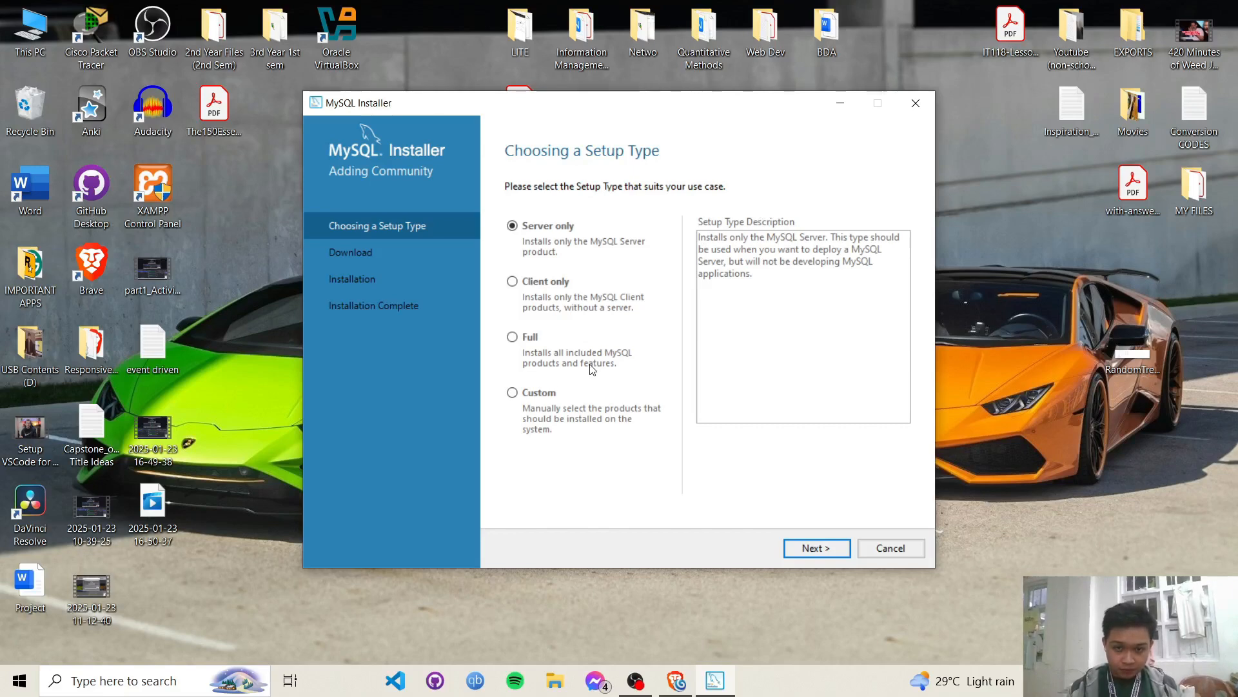
- Choose the Custom setup type and continue to product selection
left_click(536, 396)
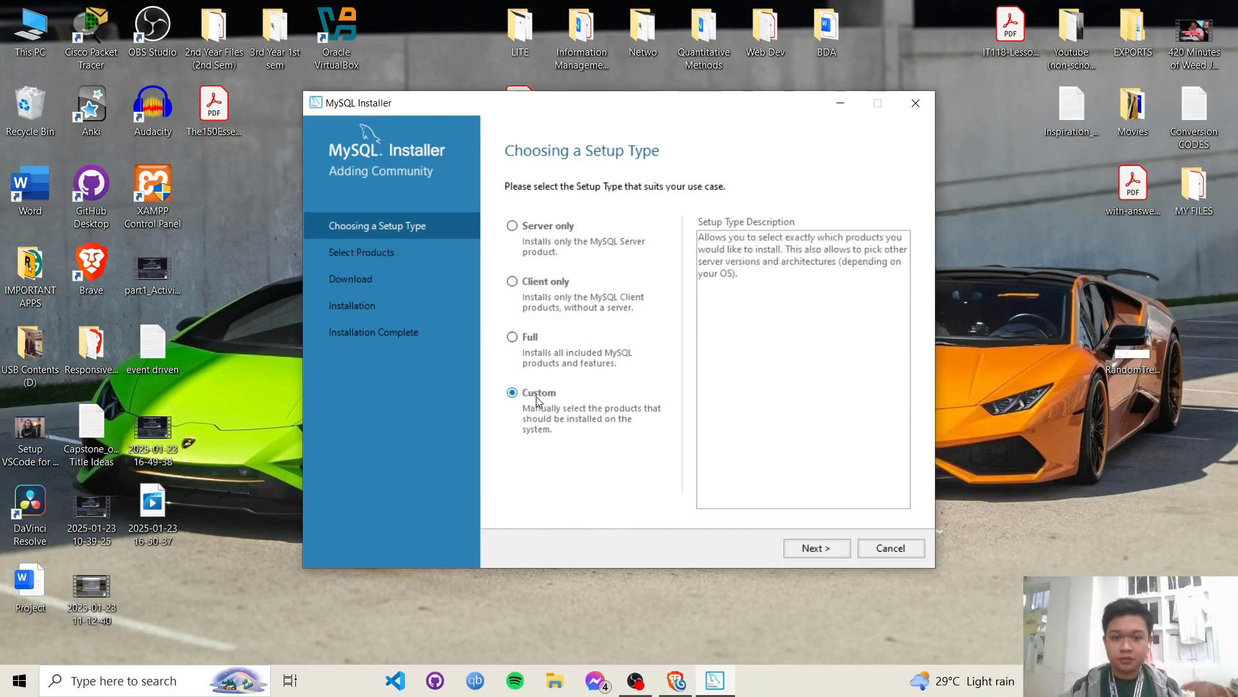
left_click(828, 559)
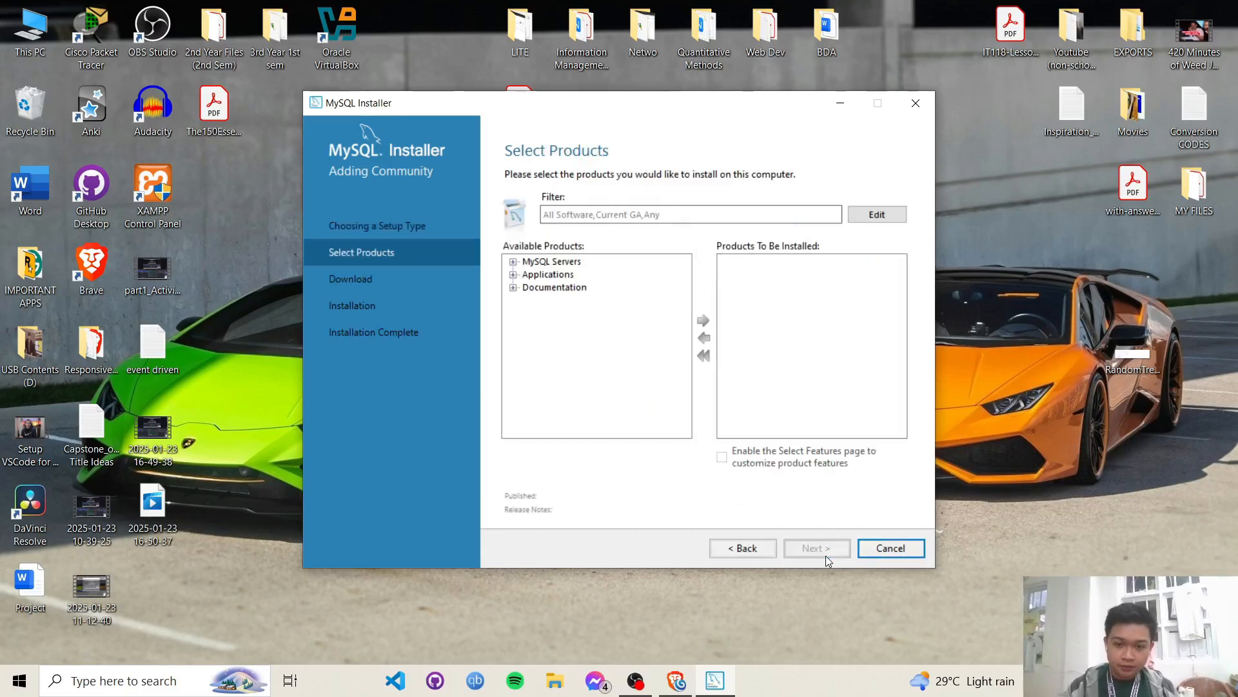
- Add MySQL Server 8.0.41 - X64 to the products to be installed
left_click(513, 262)
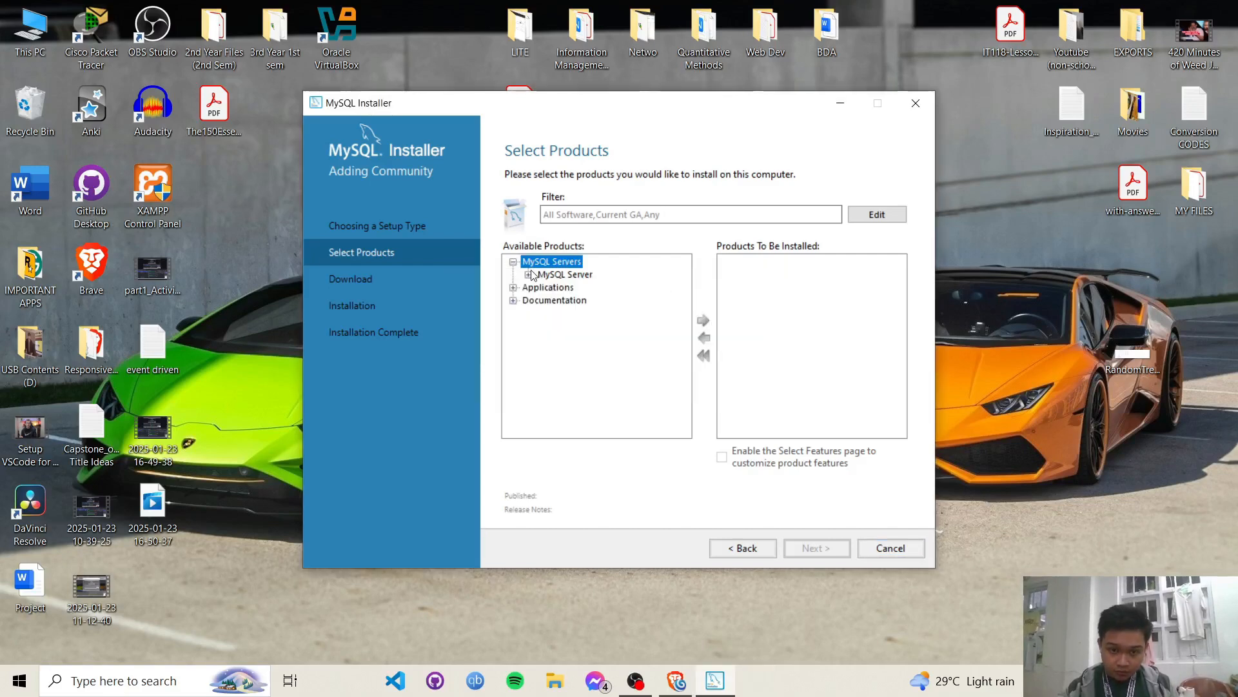
left_click(528, 274)
left_click(544, 287)
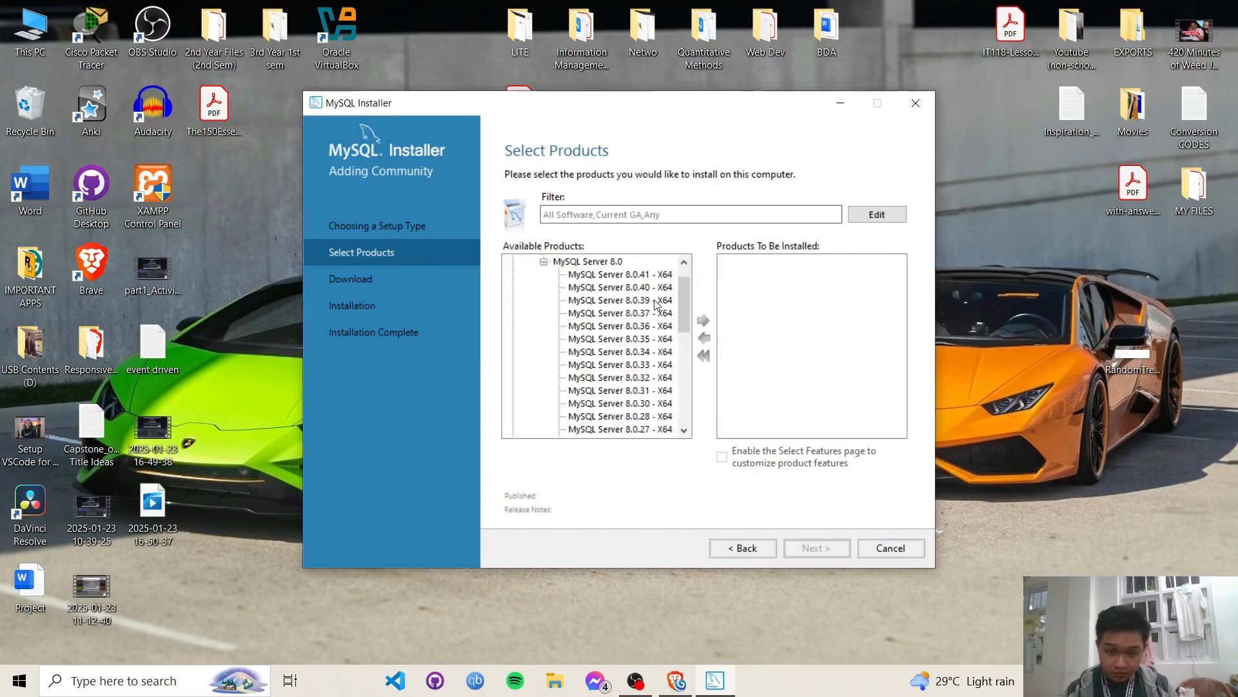
left_click(621, 275)
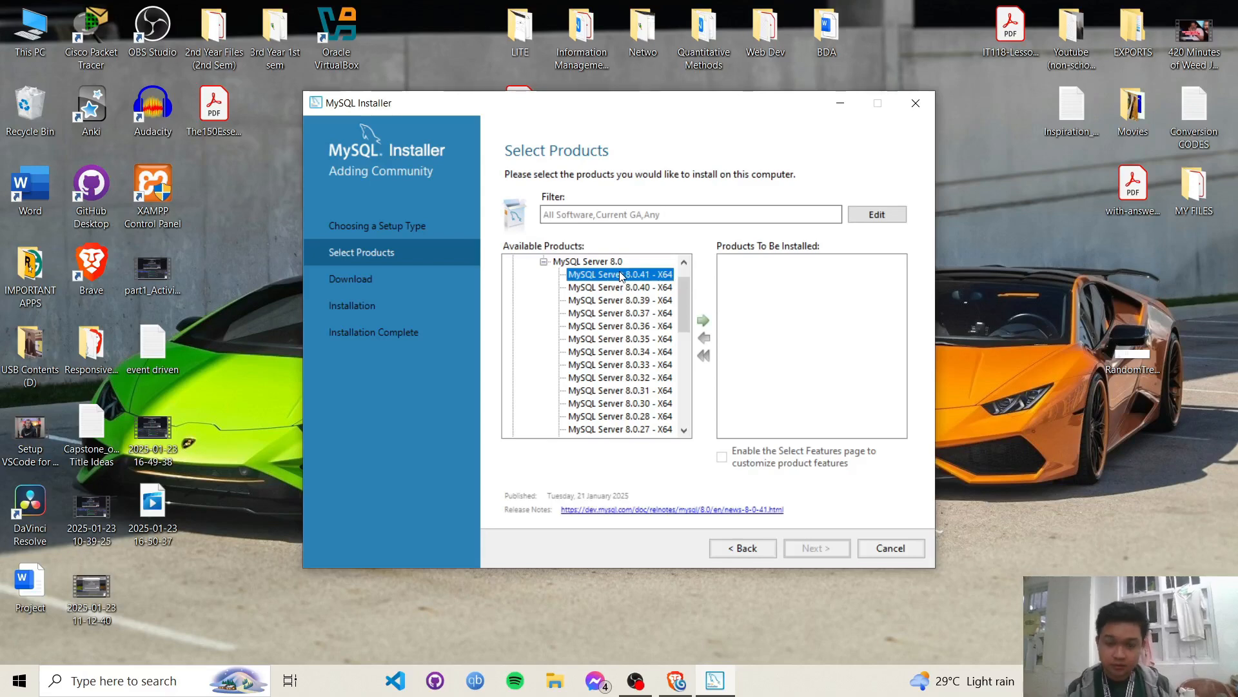
left_click(703, 320)
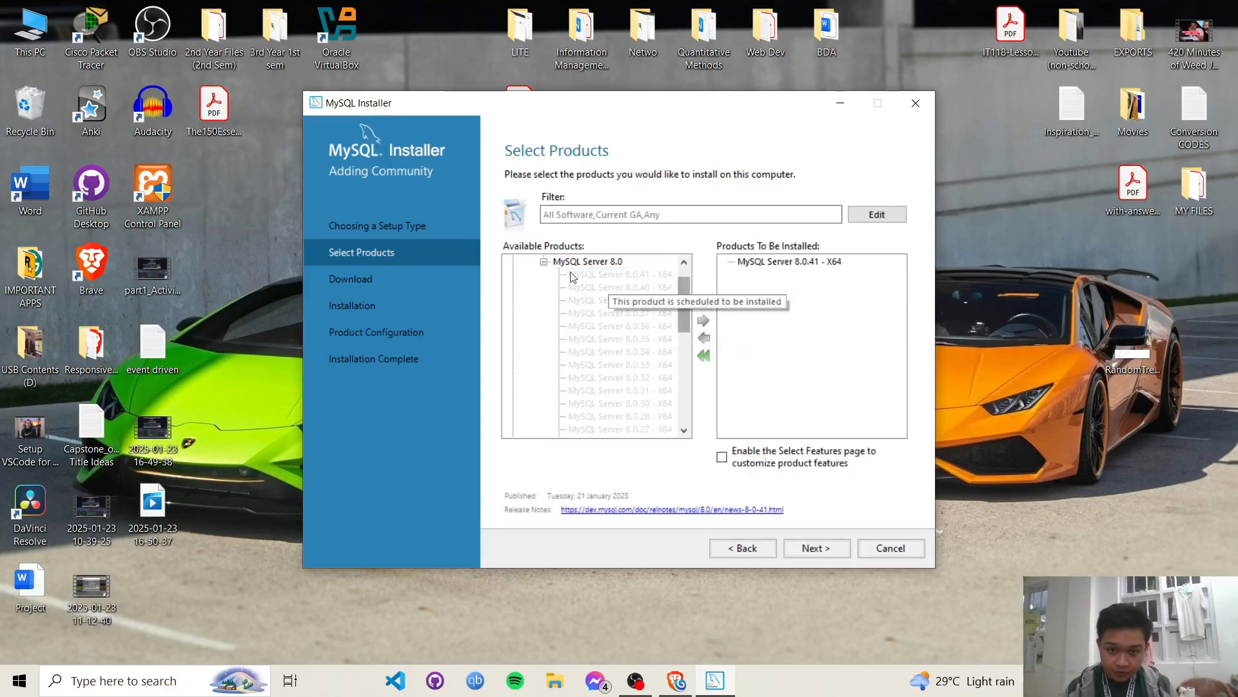
left_click(544, 261)
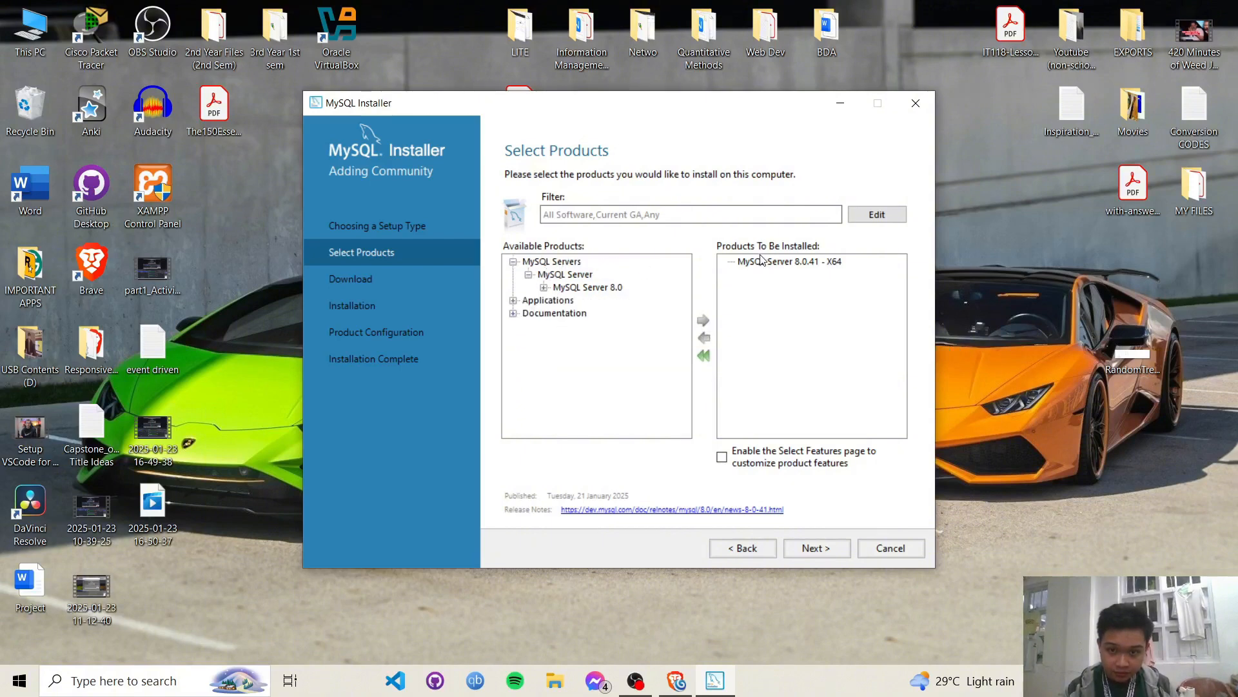
- Add MySQL Workbench 8.0.41 and MySQL Shell 8.0.41, then continue to the Download step
left_click(513, 300)
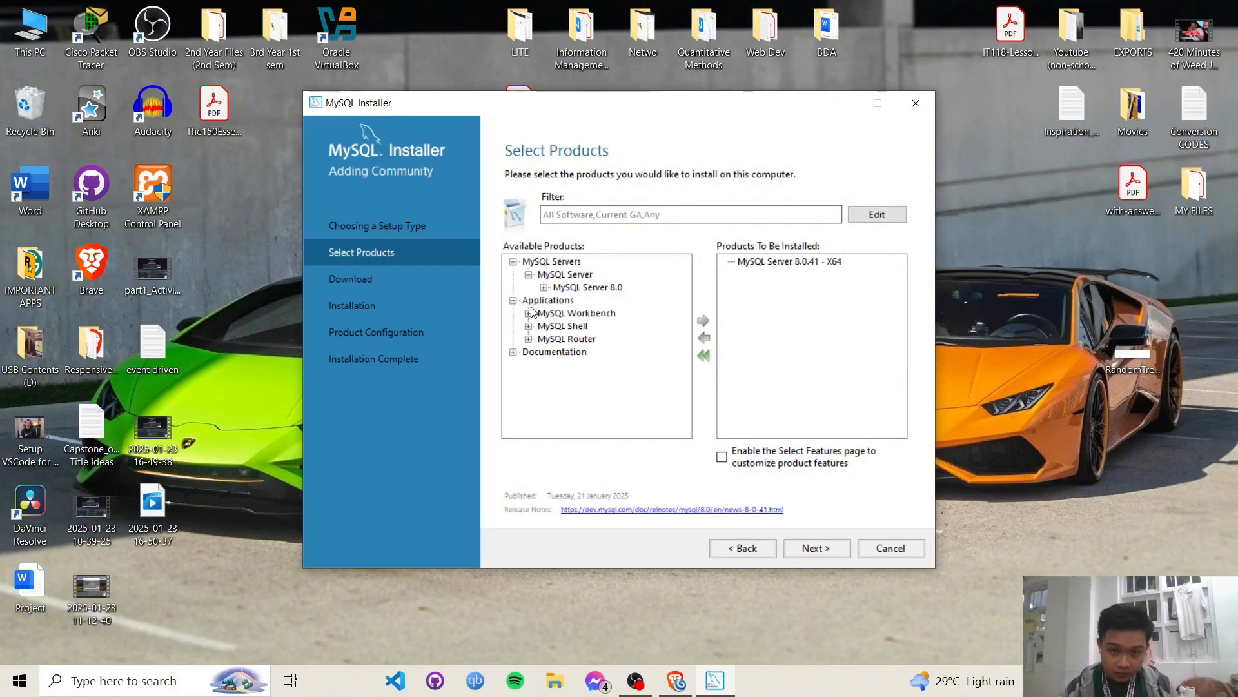
left_click(529, 313)
left_click(544, 327)
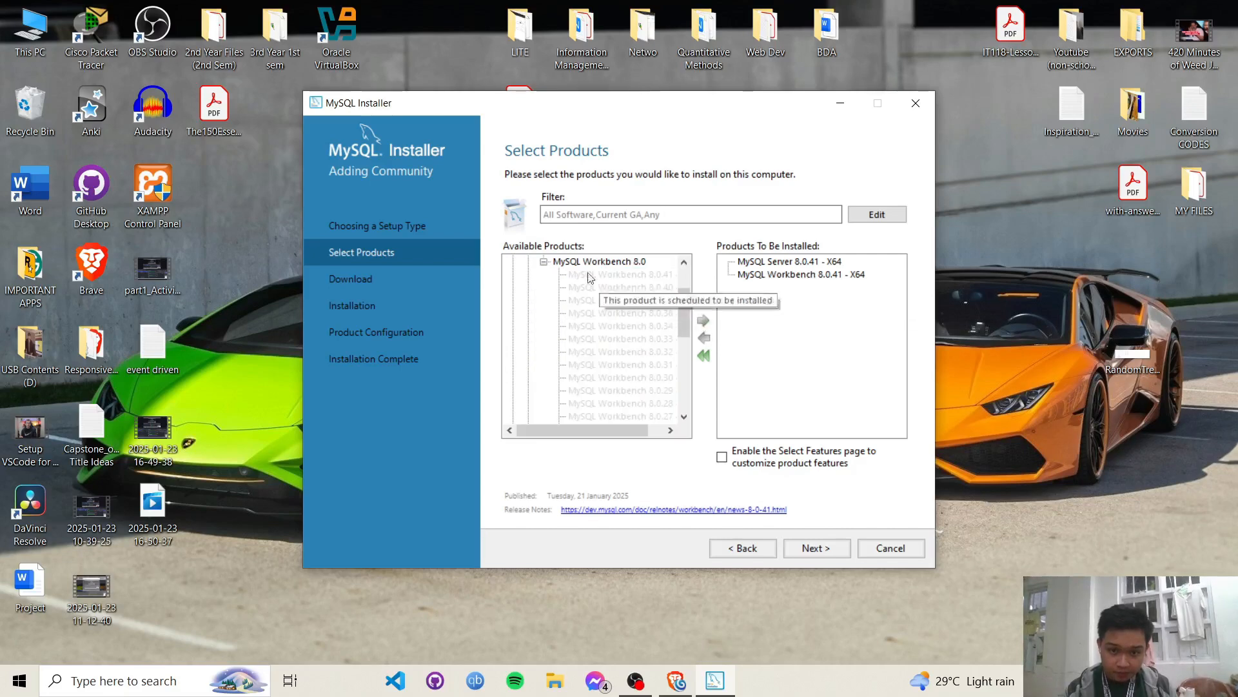
left_click(543, 261)
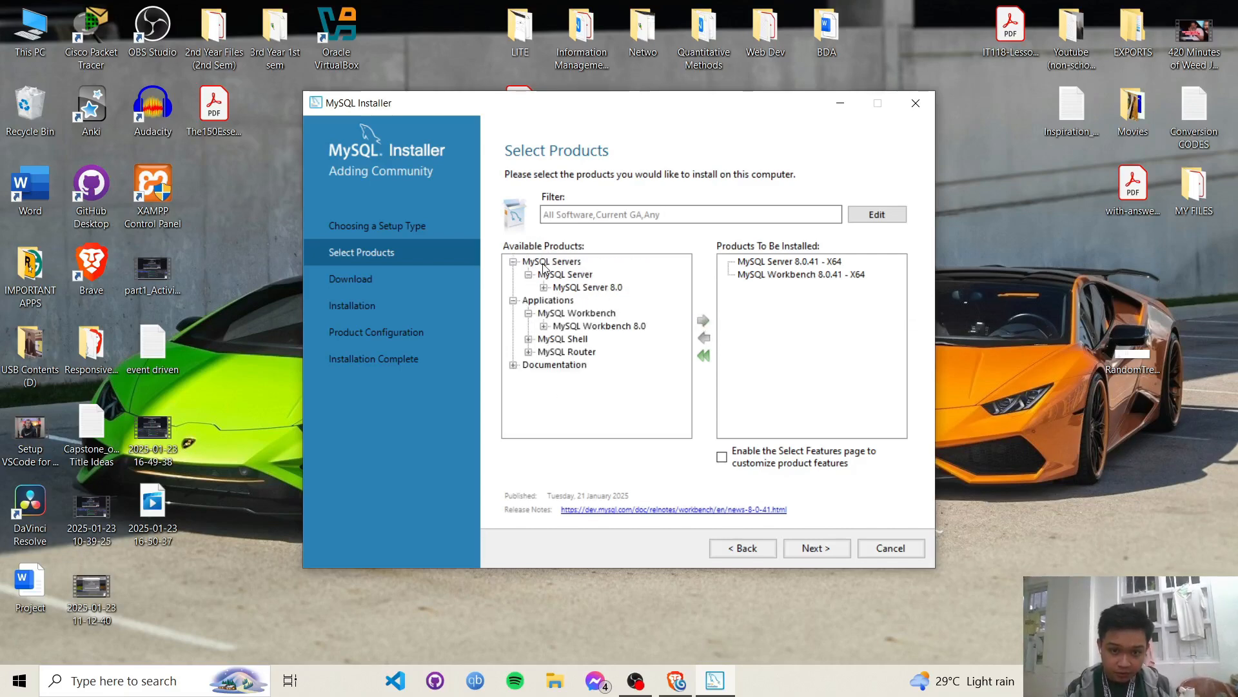
left_click(529, 340)
left_click(545, 352)
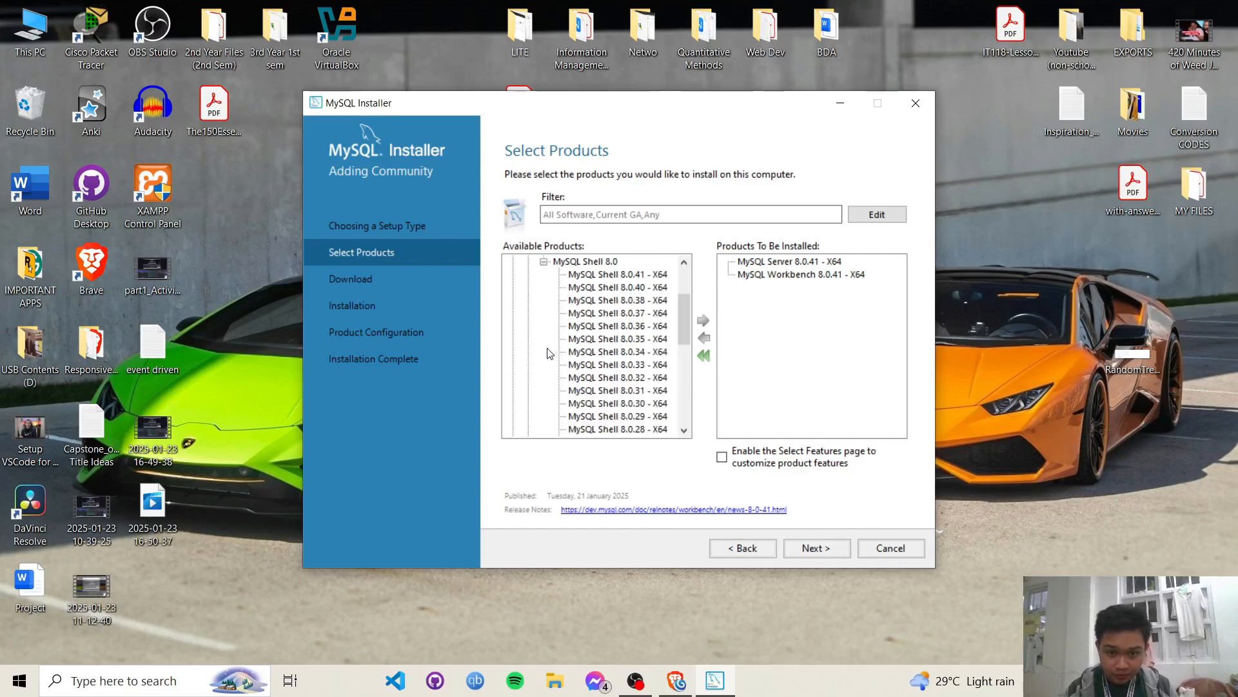
double_click(605, 275)
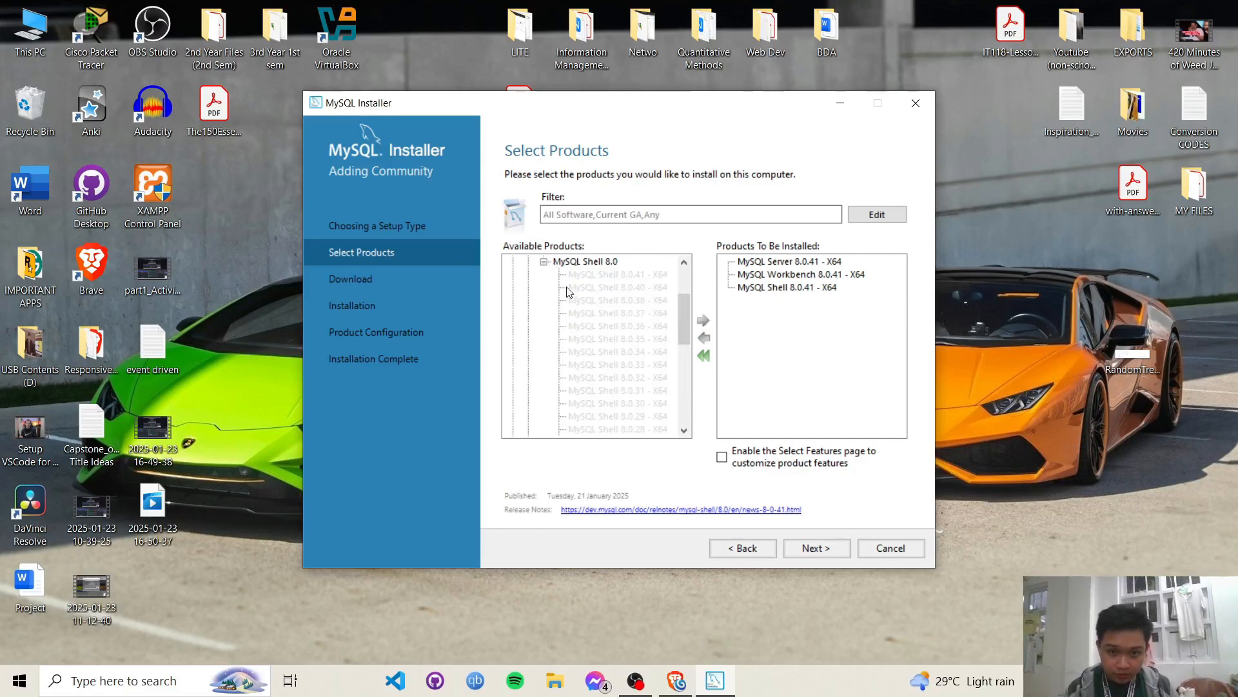
left_click(543, 262)
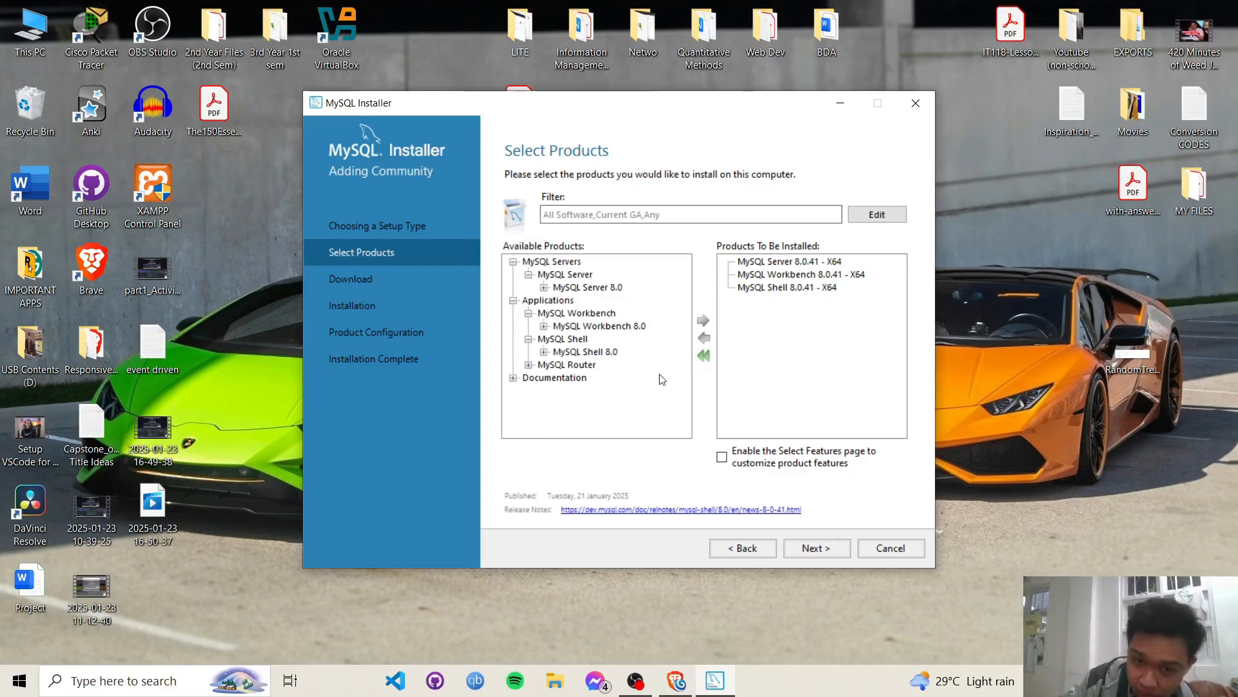
left_click(821, 545)
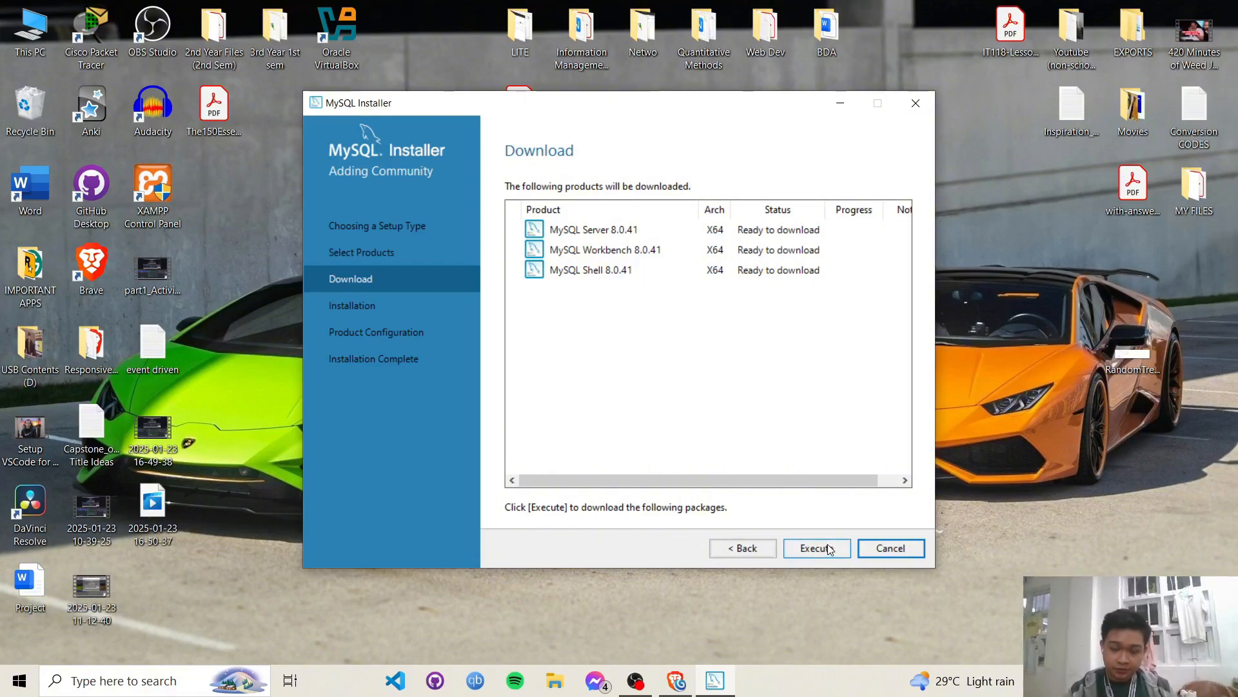
- Execute the download of Server, Workbench and Shell 8.0.41 and wait until all show Downloaded
left_click(829, 550)
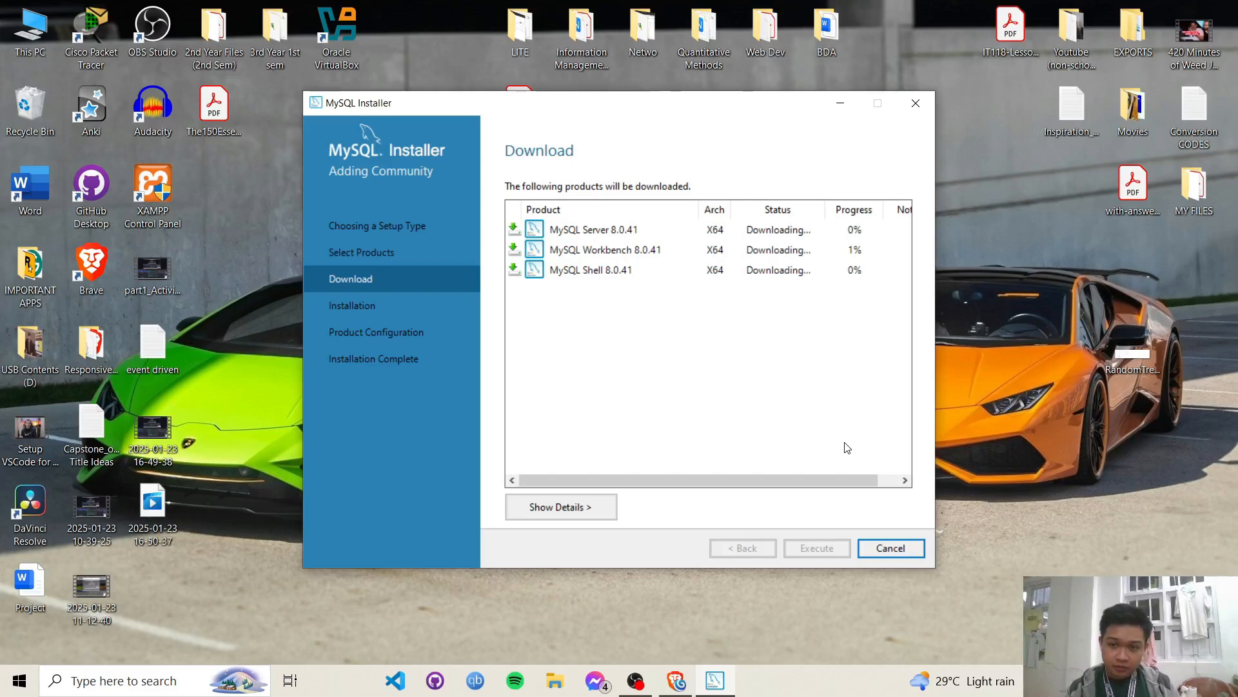
left_click(1090, 680)
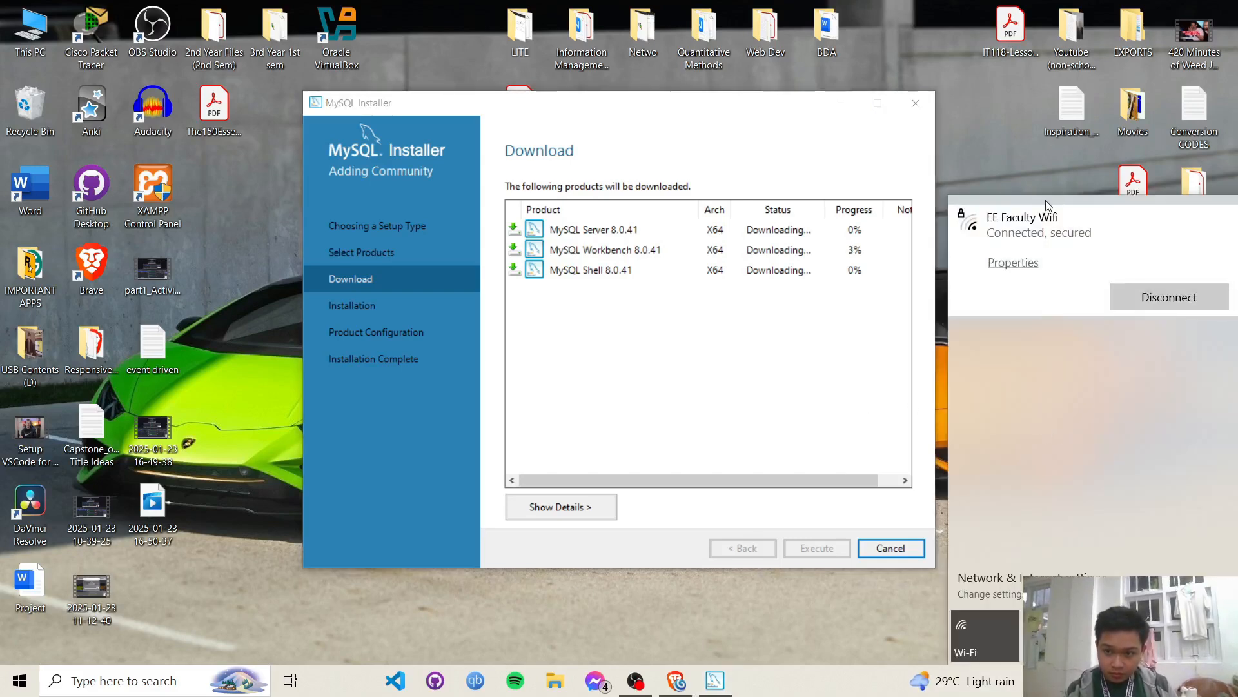
left_click(867, 283)
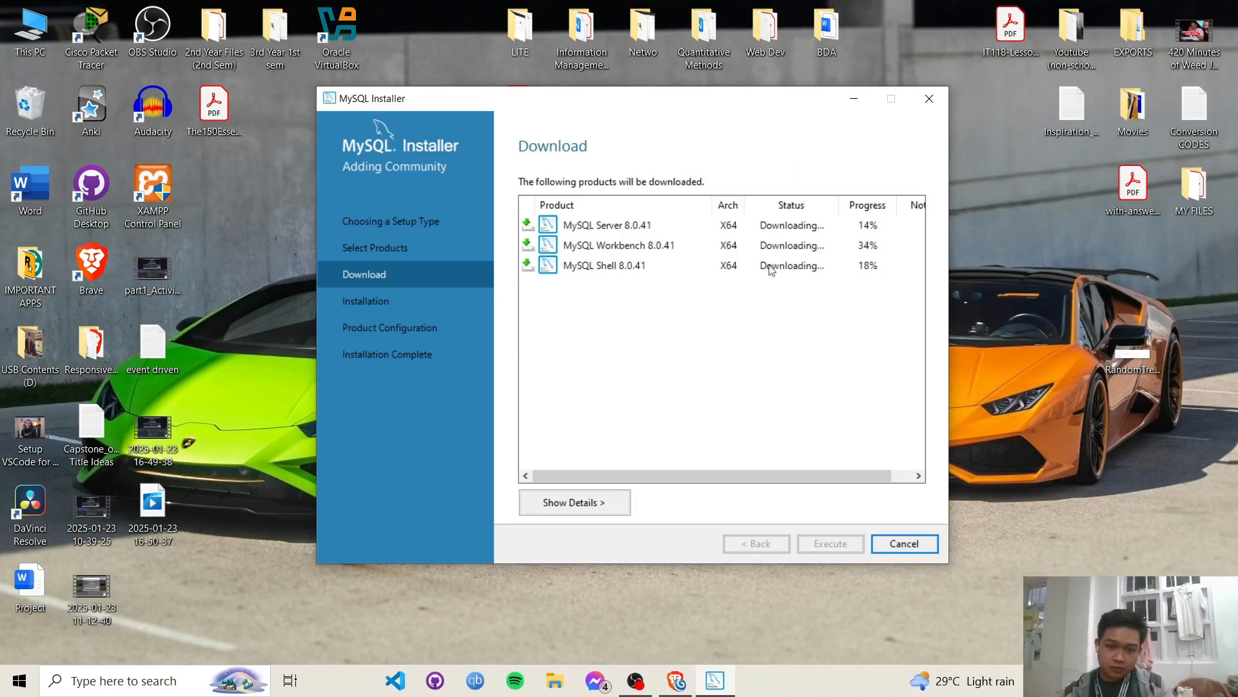
left_click(754, 316)
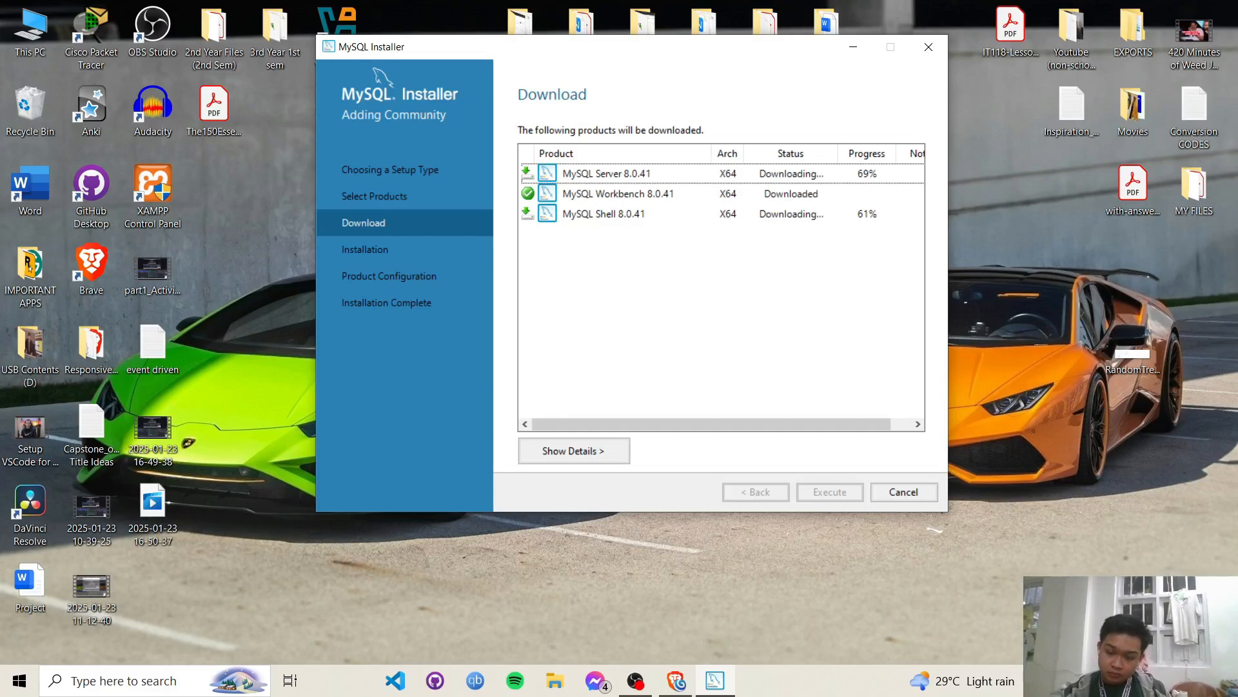
left_click(770, 603)
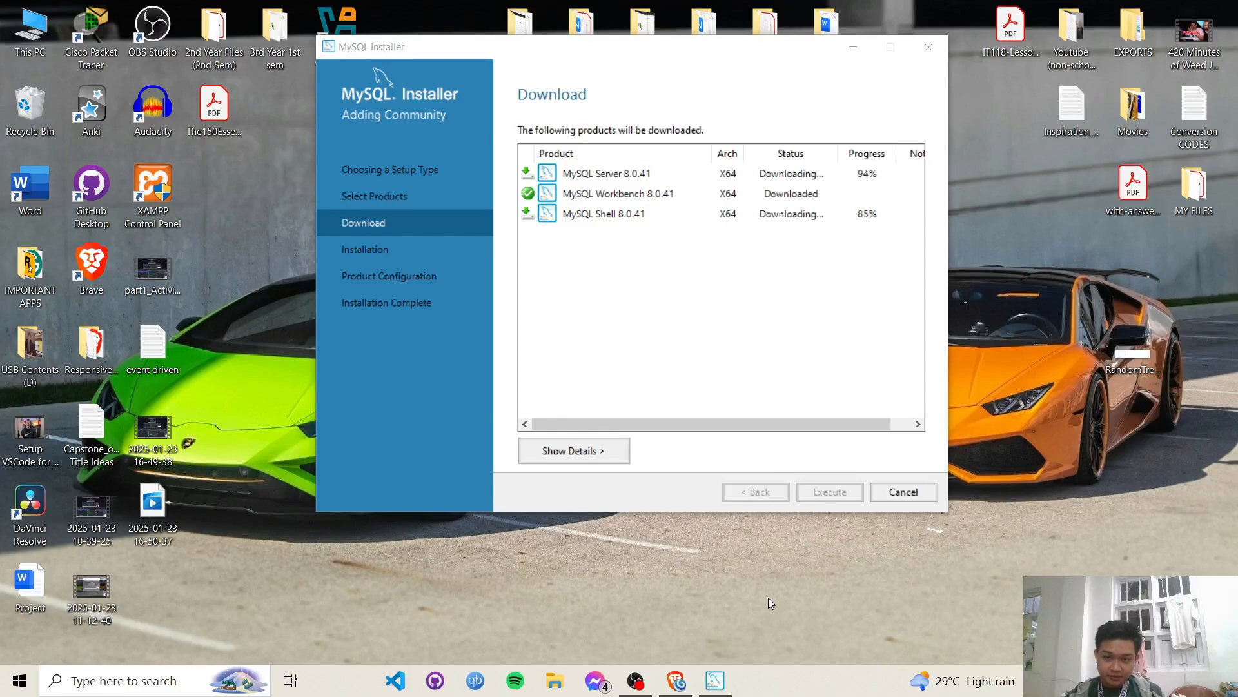
left_click_drag(741, 51, 721, 81)
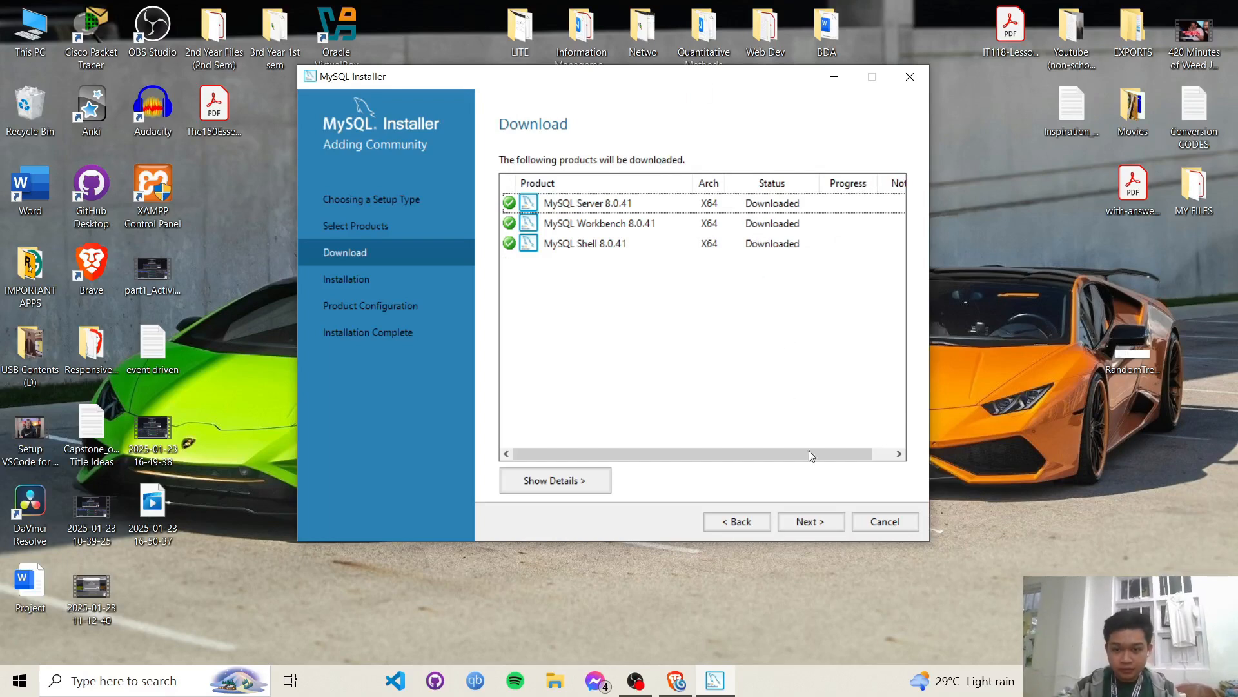
- Execute the installation of Server, Workbench and Shell 8.0.41, then proceed to Product Configuration
left_click(811, 521)
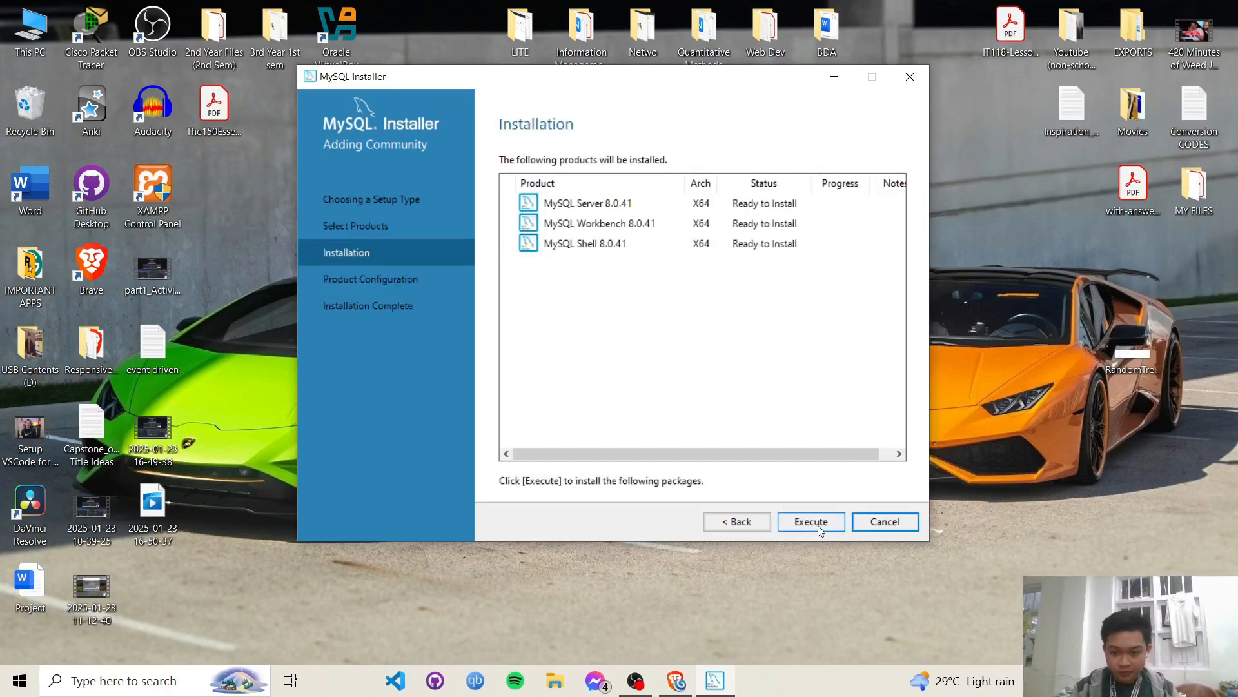
left_click(818, 525)
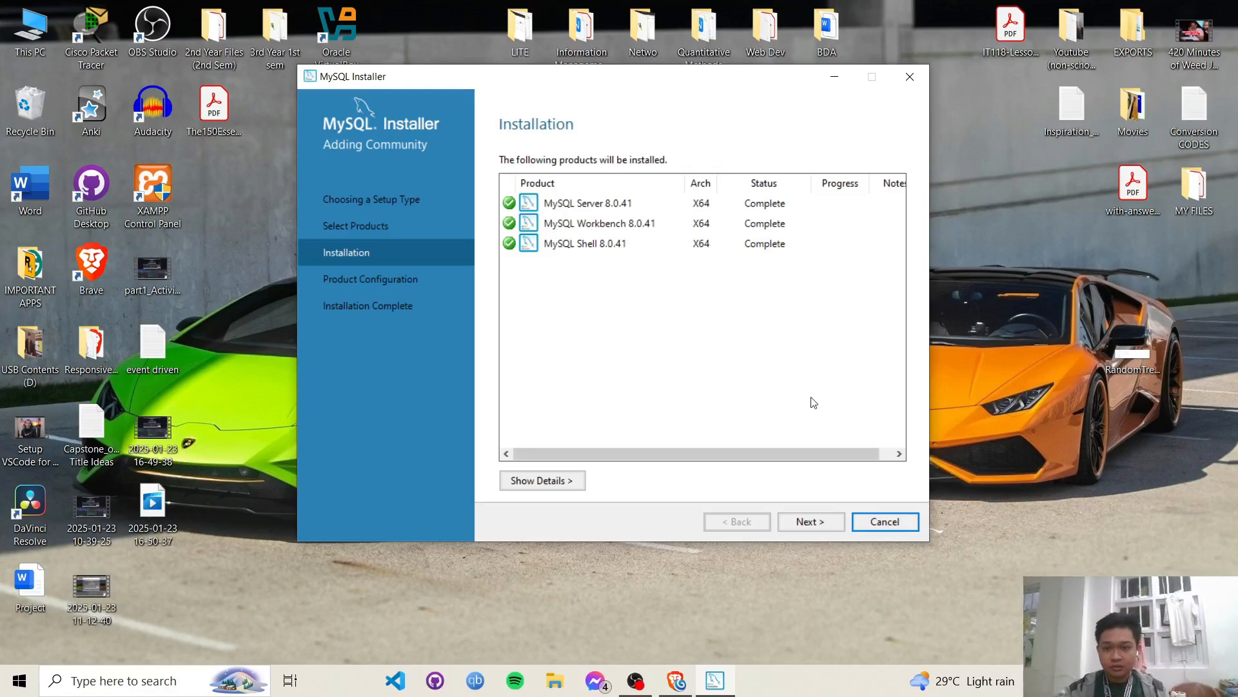
left_click(825, 523)
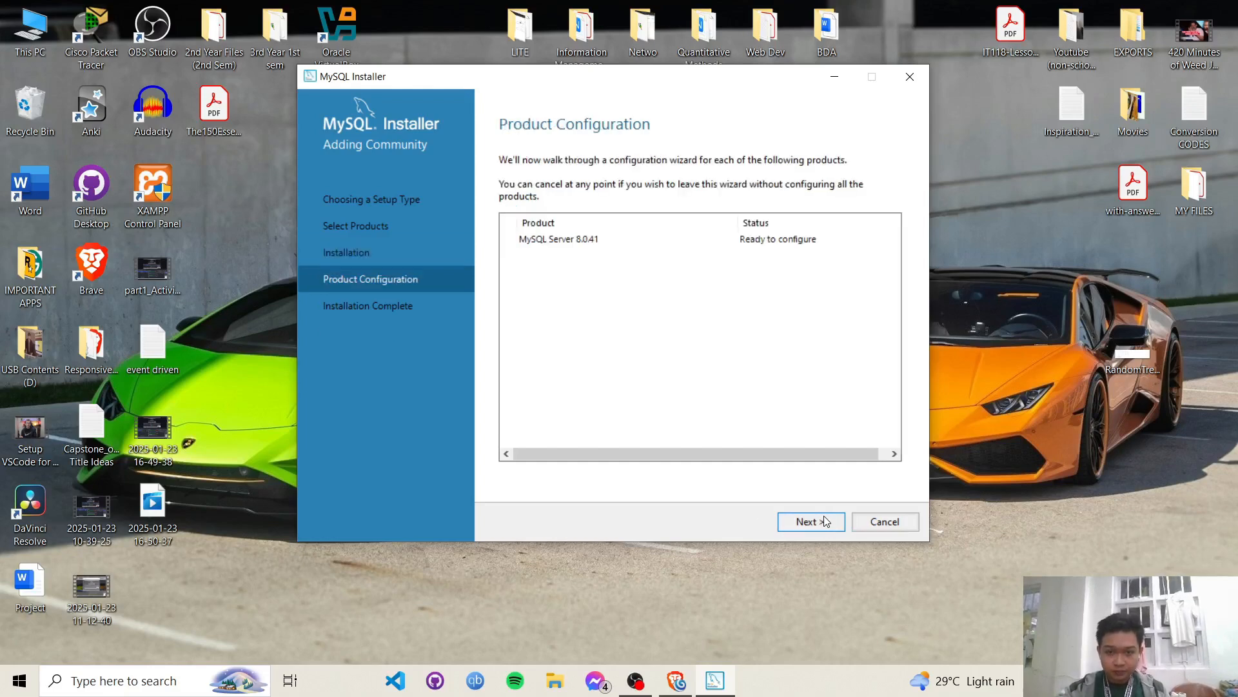
- Change the server port from 3306 to 3307, keeping the Development Computer config type
left_click(816, 528)
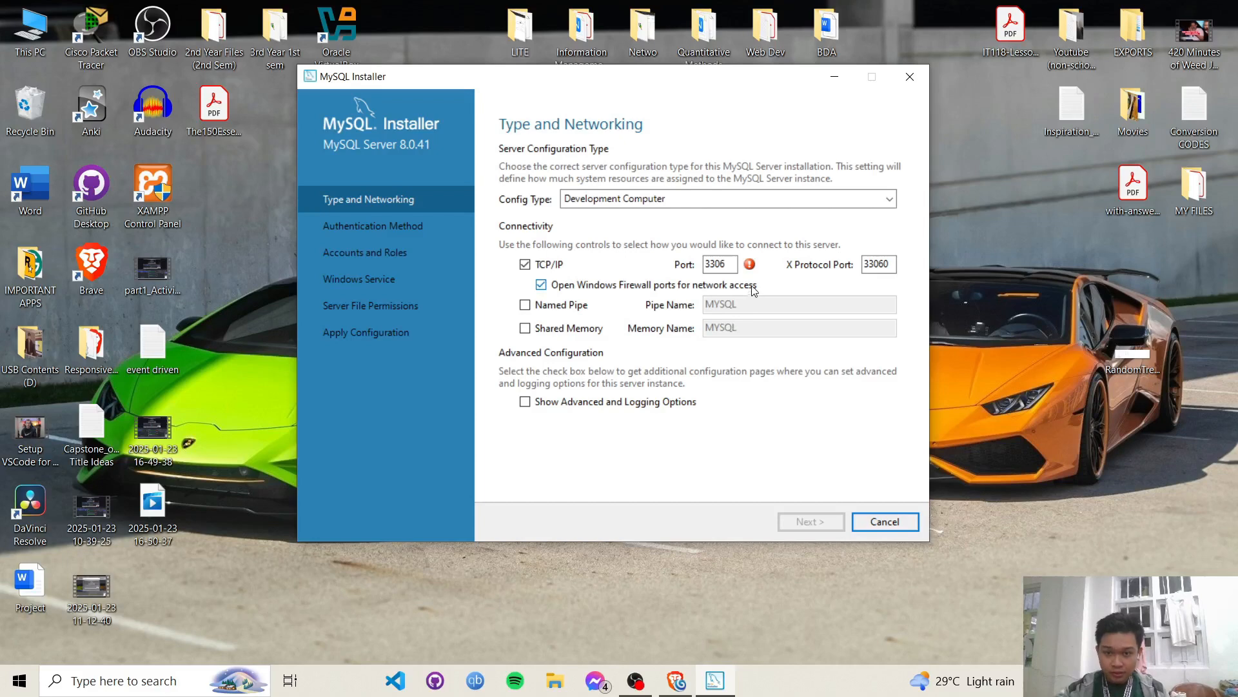
mouse_move(750, 271)
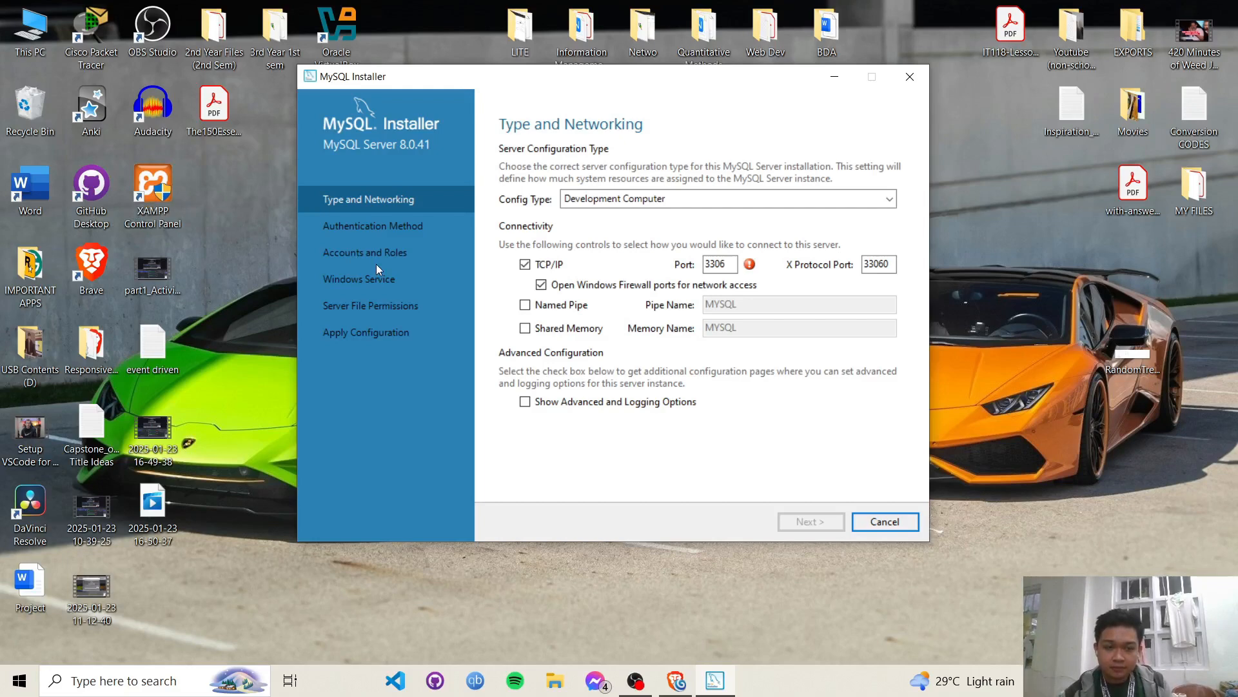
left_click(729, 263)
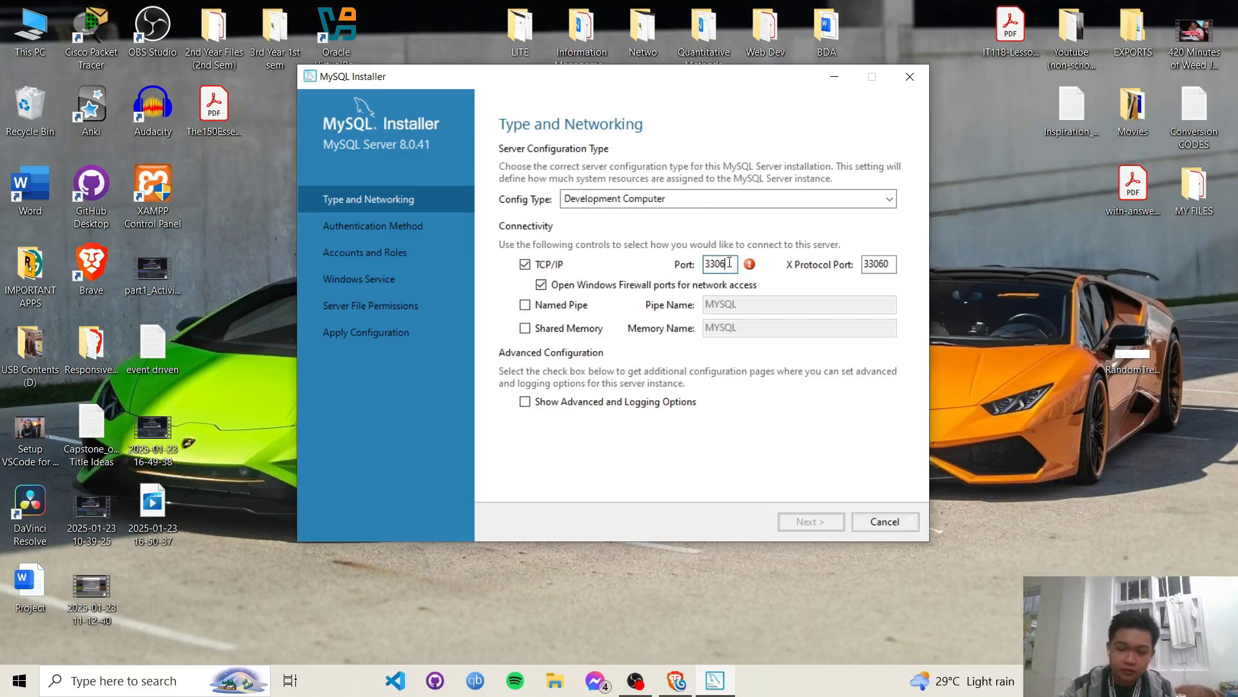
key("BackSpace")
type("7")
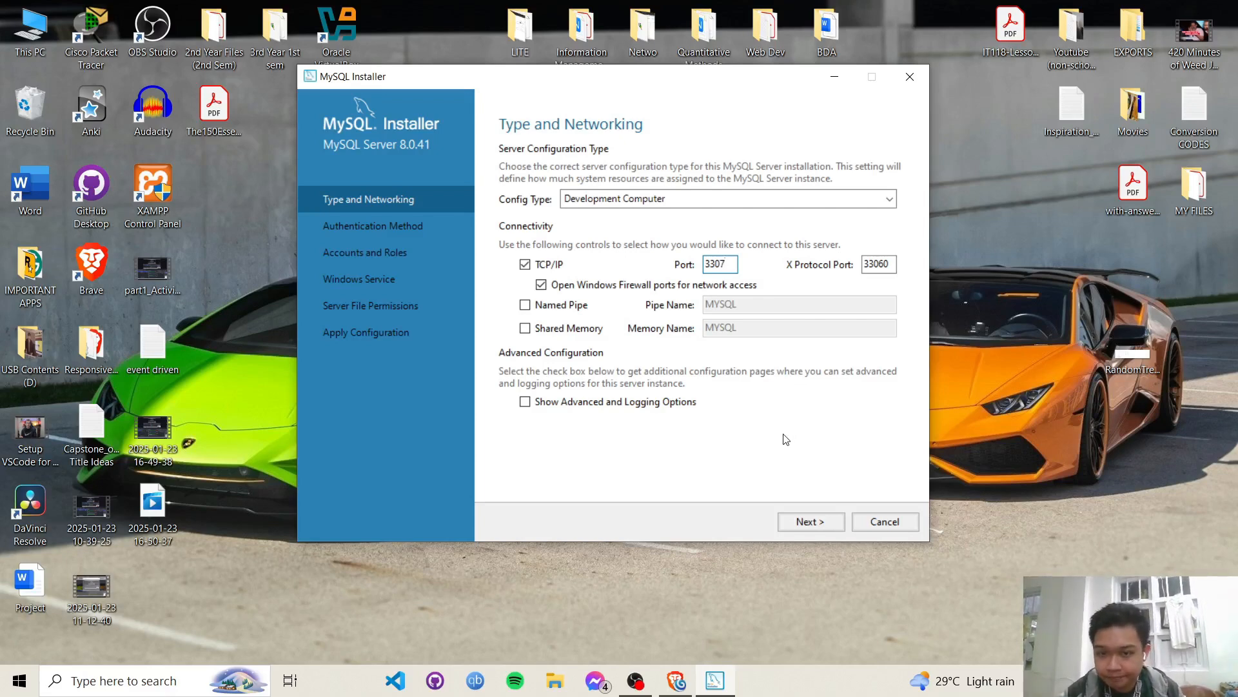
left_click(889, 201)
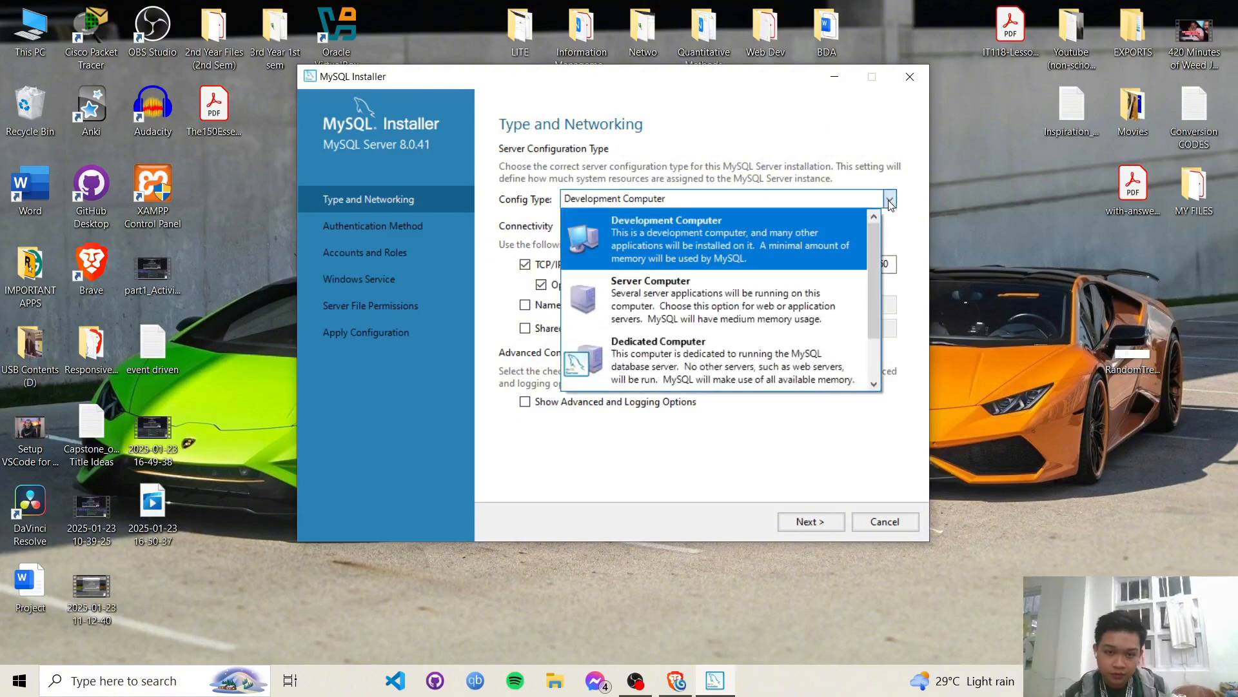
left_click(889, 201)
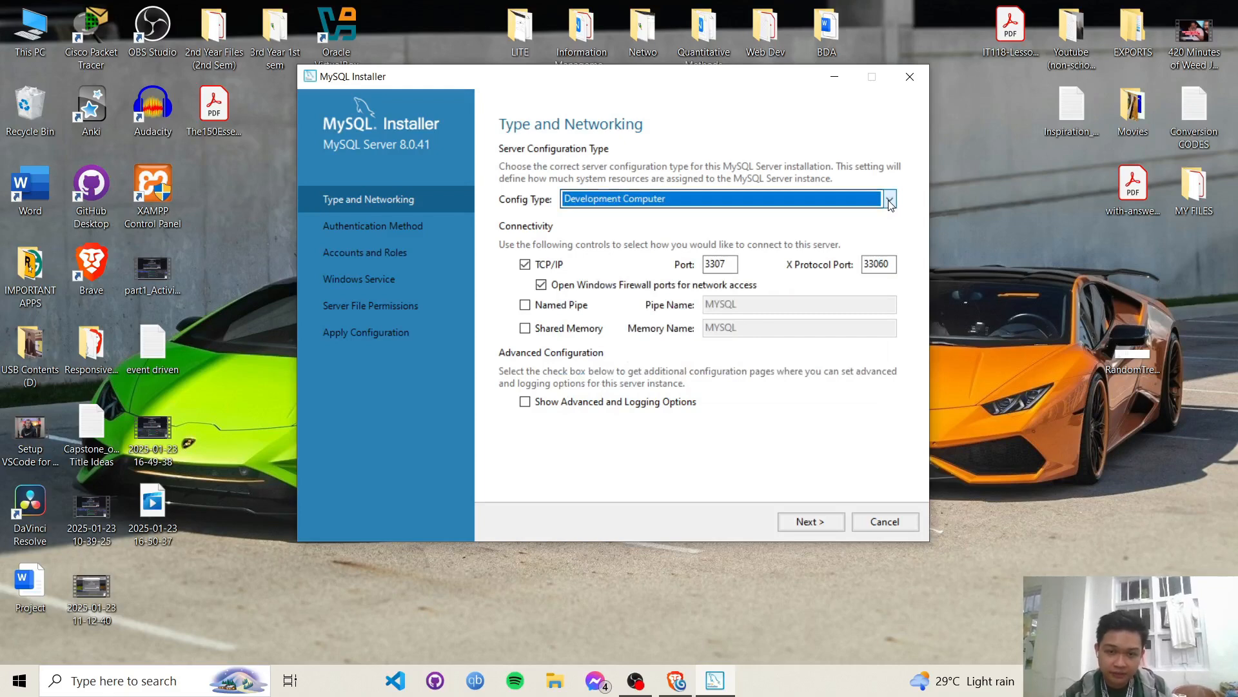
left_click(822, 525)
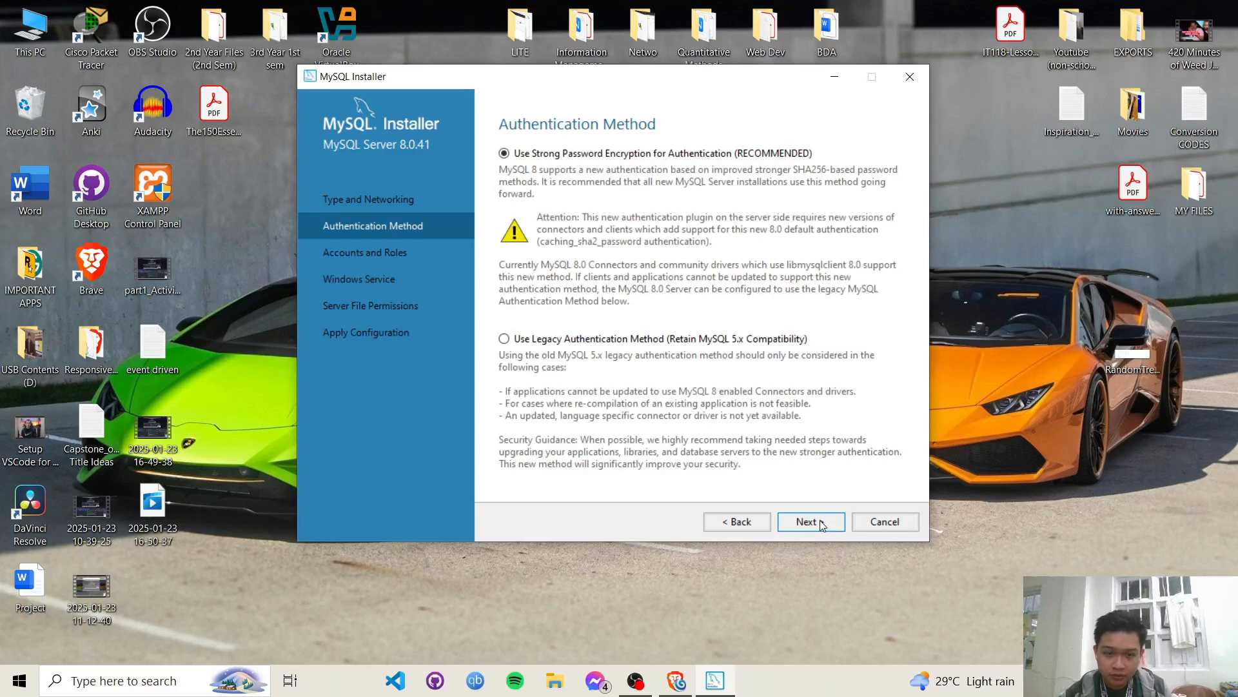
- Keep strong password encryption and enter the root account password in both fields
left_click(820, 520)
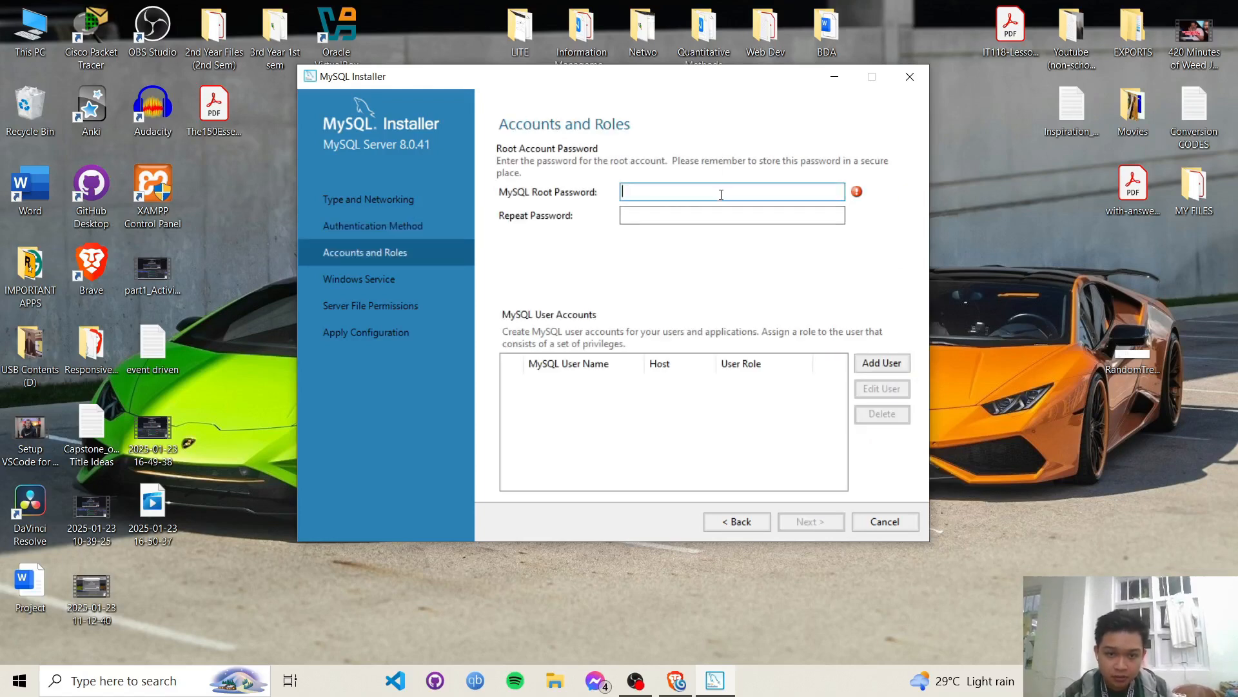
type("admin")
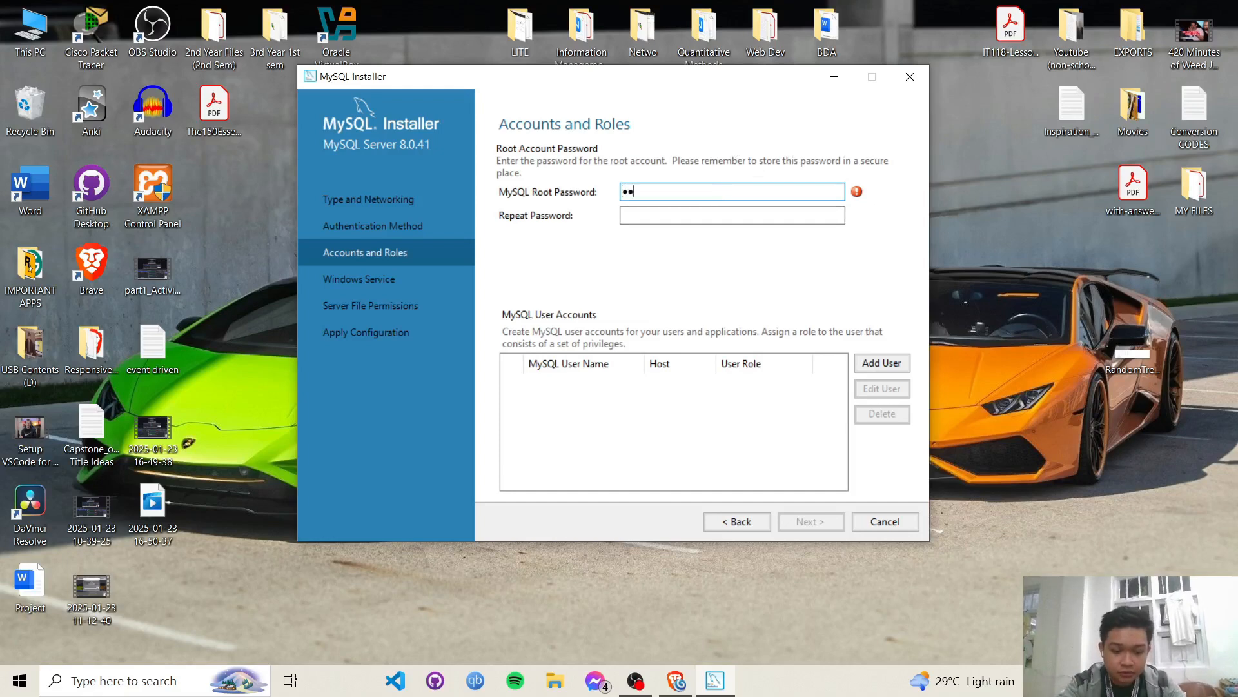
key("Tab")
type("admin")
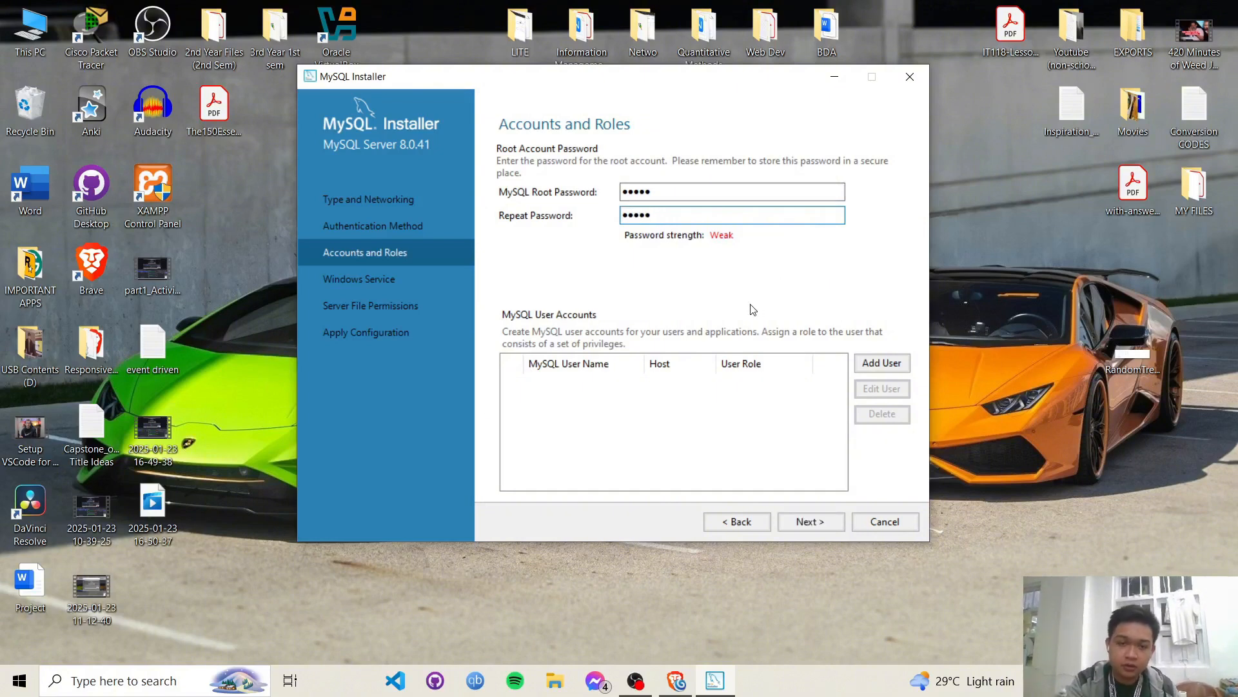
left_click(809, 523)
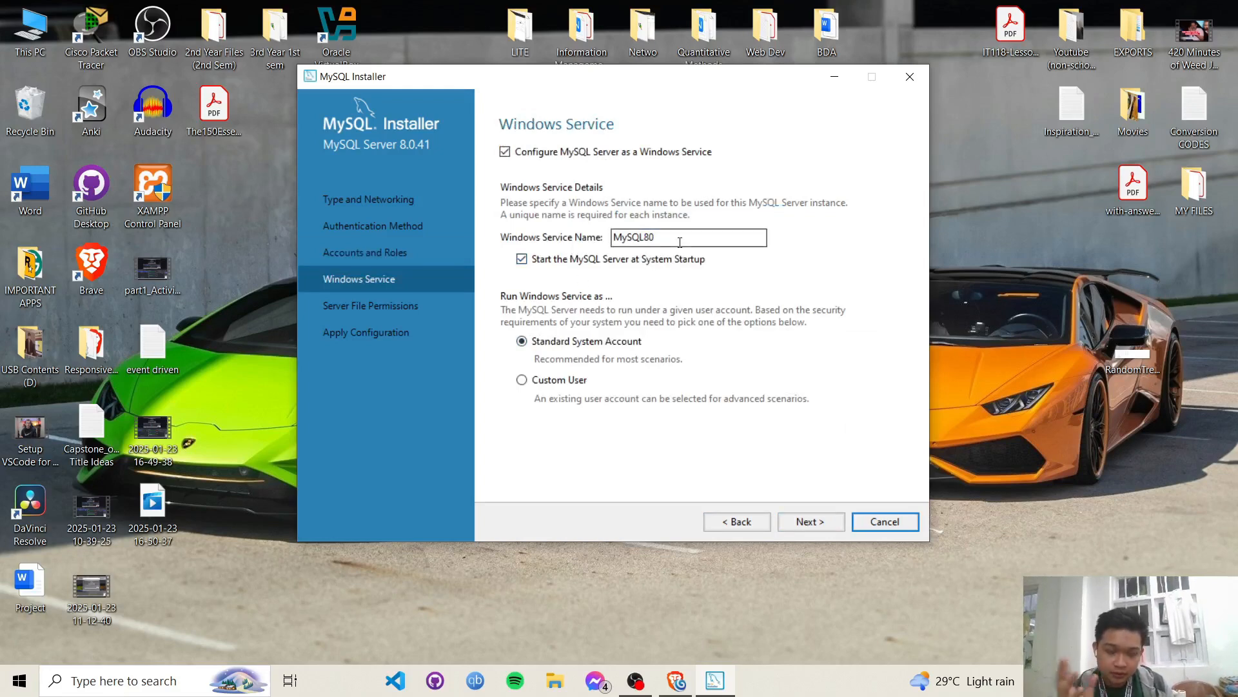
- Rename the Windows service to Local_Server_MySQL80 and execute the server configuration
left_click(617, 240)
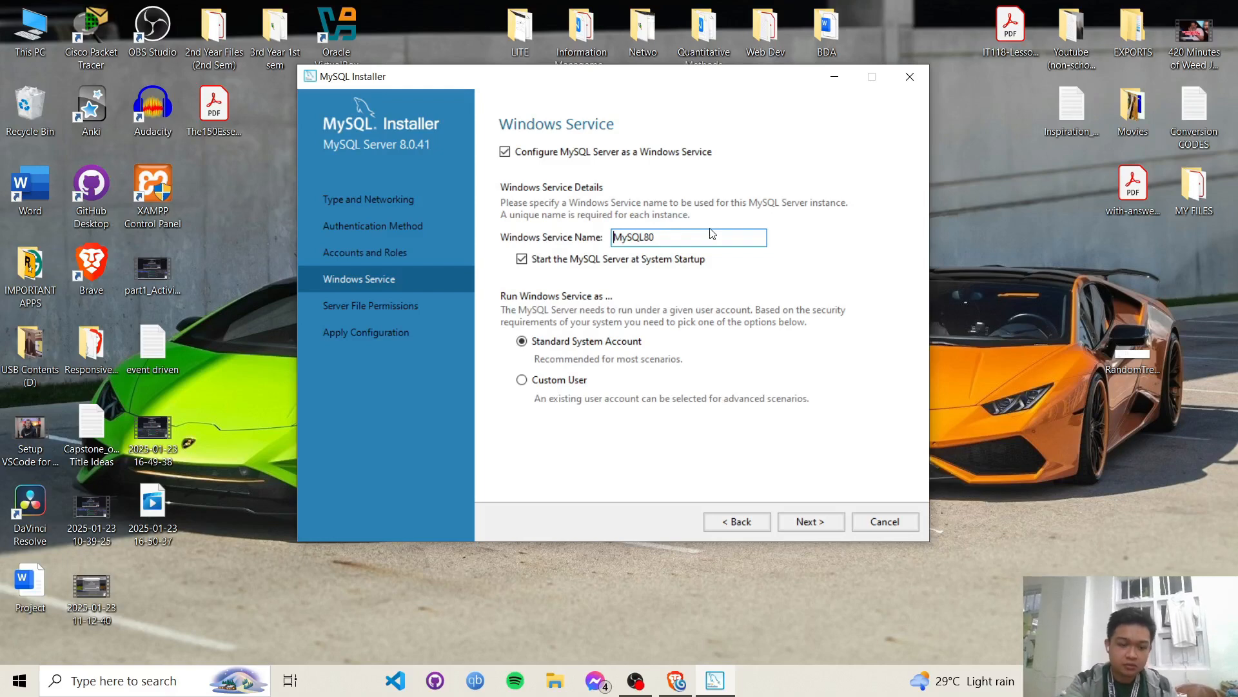
type("Local S")
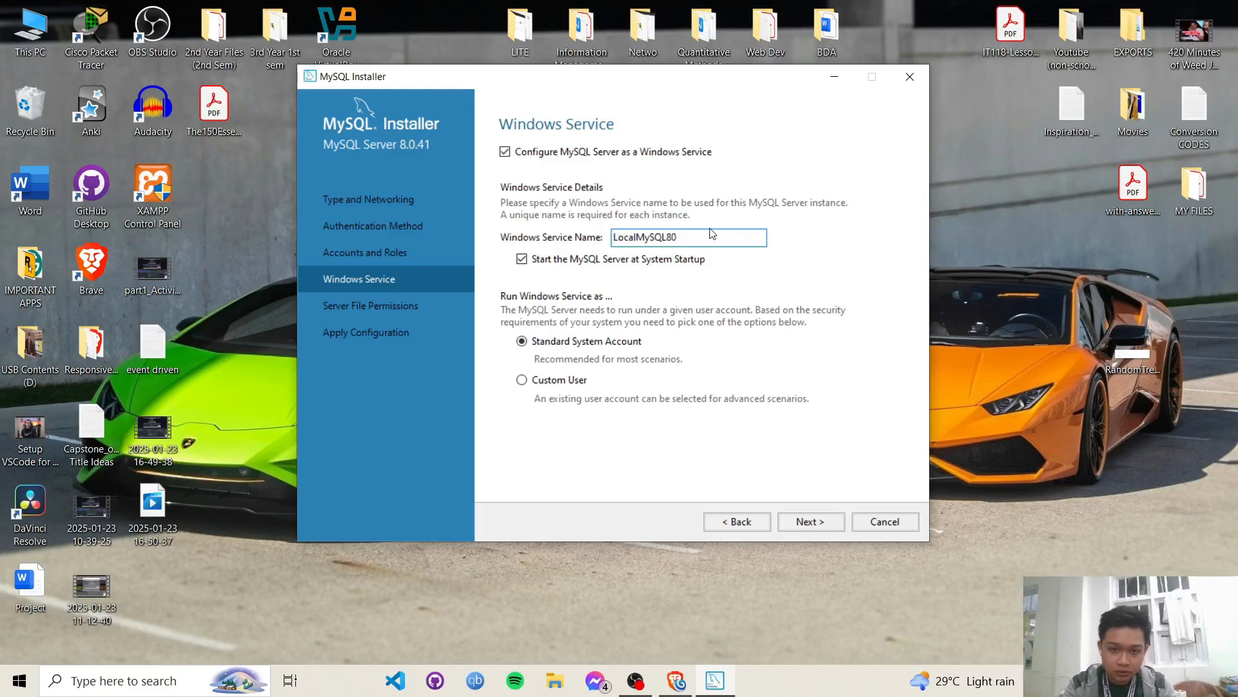
type("erver_")
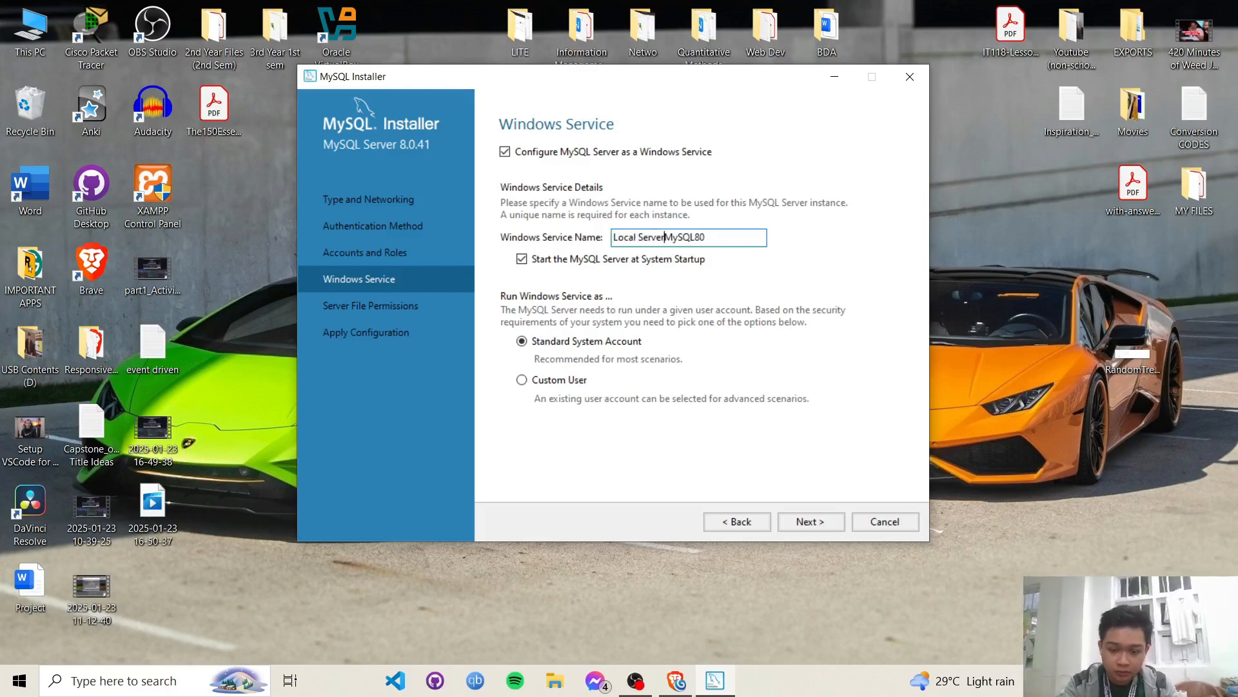
key("BackSpace")
type("_")
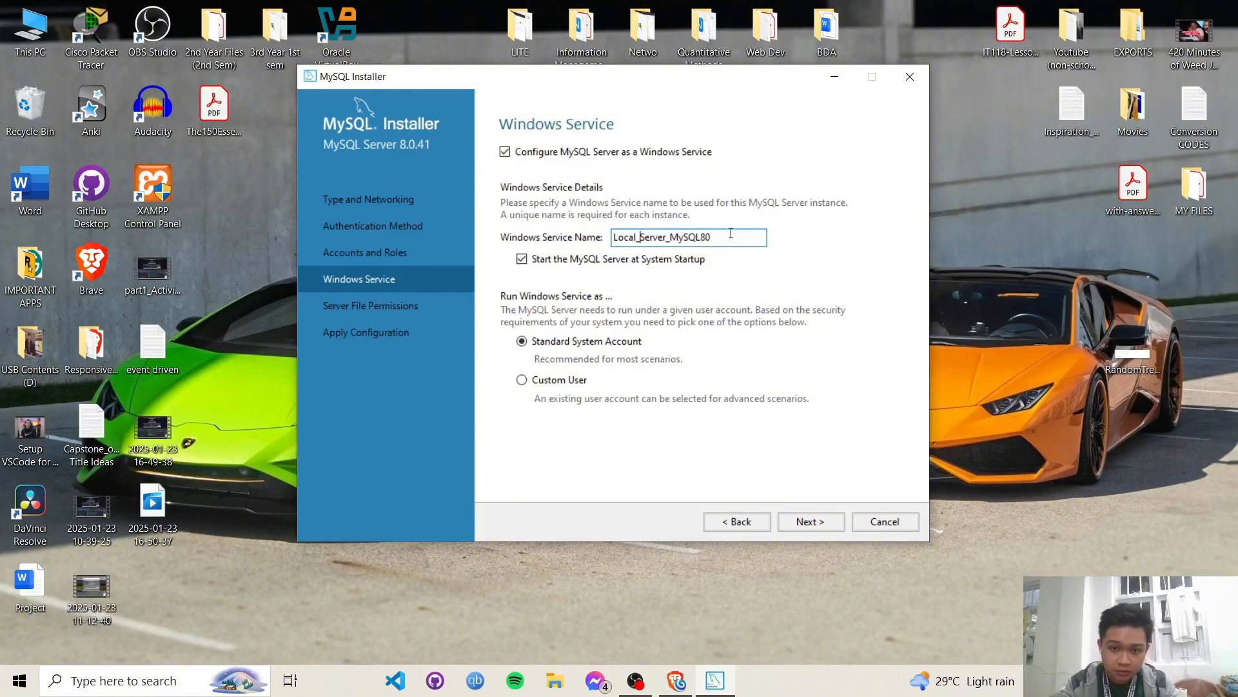
left_click(806, 523)
left_click(806, 523)
left_click(806, 522)
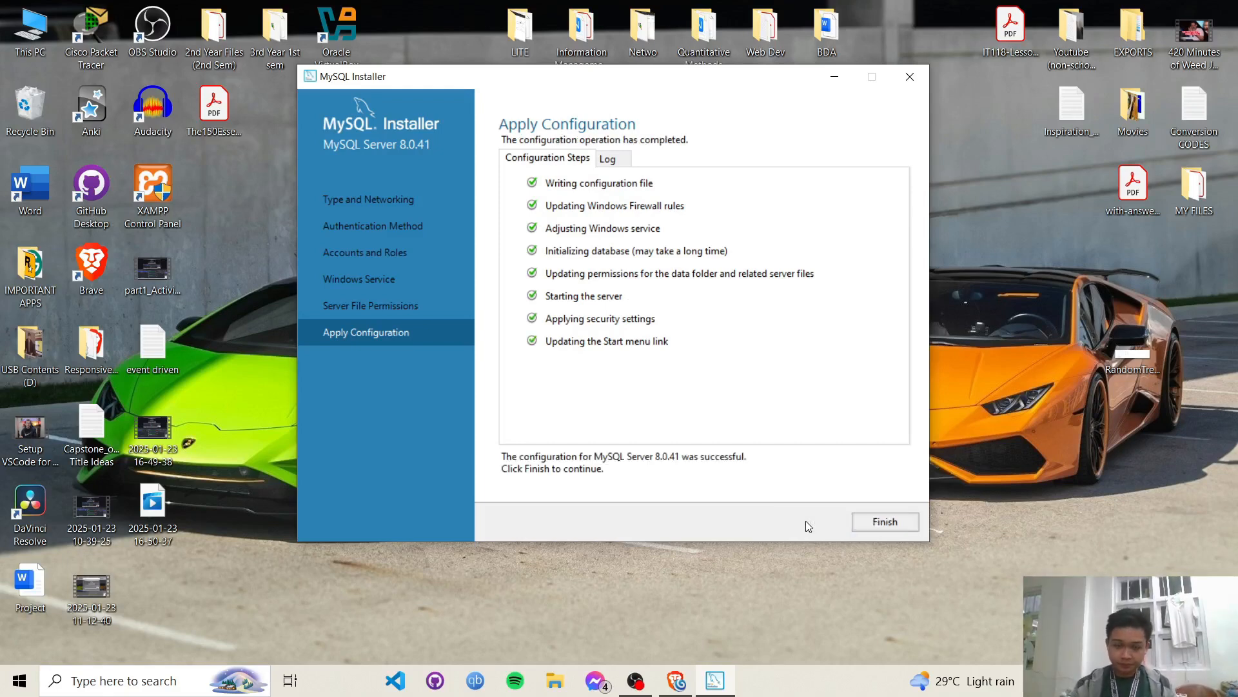
- Complete Product Configuration and finish the installer so MySQL Workbench launches on its welcome page
left_click(899, 524)
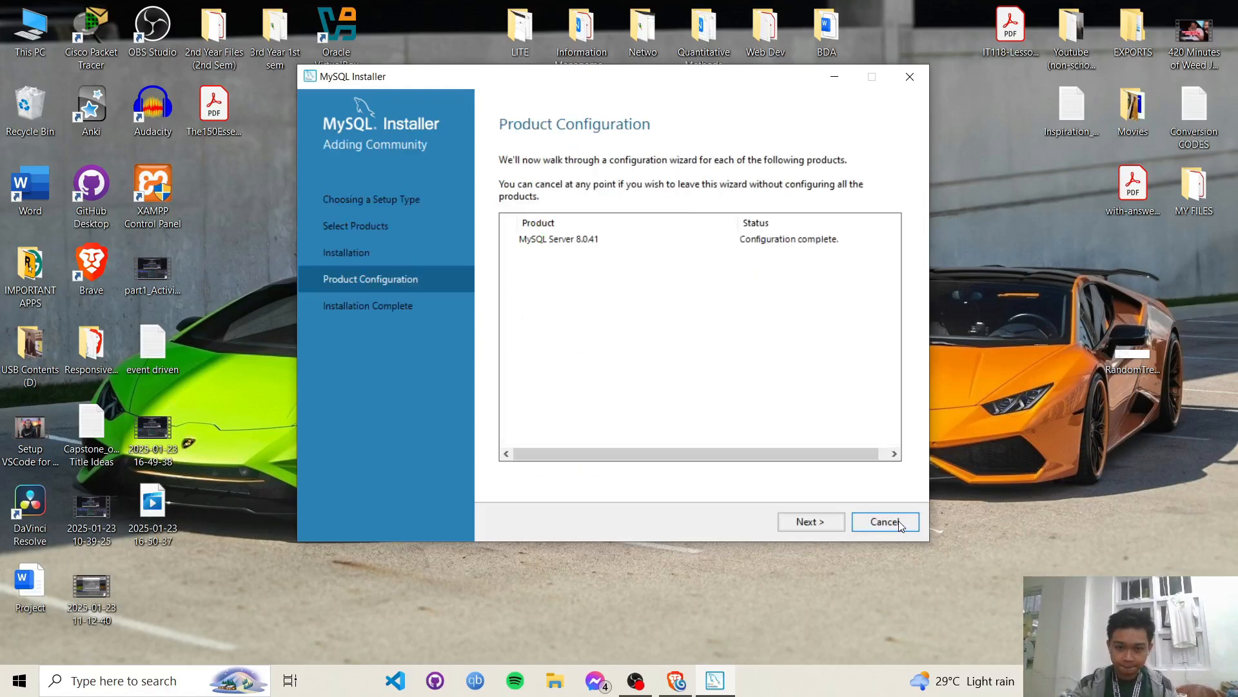
left_click(822, 521)
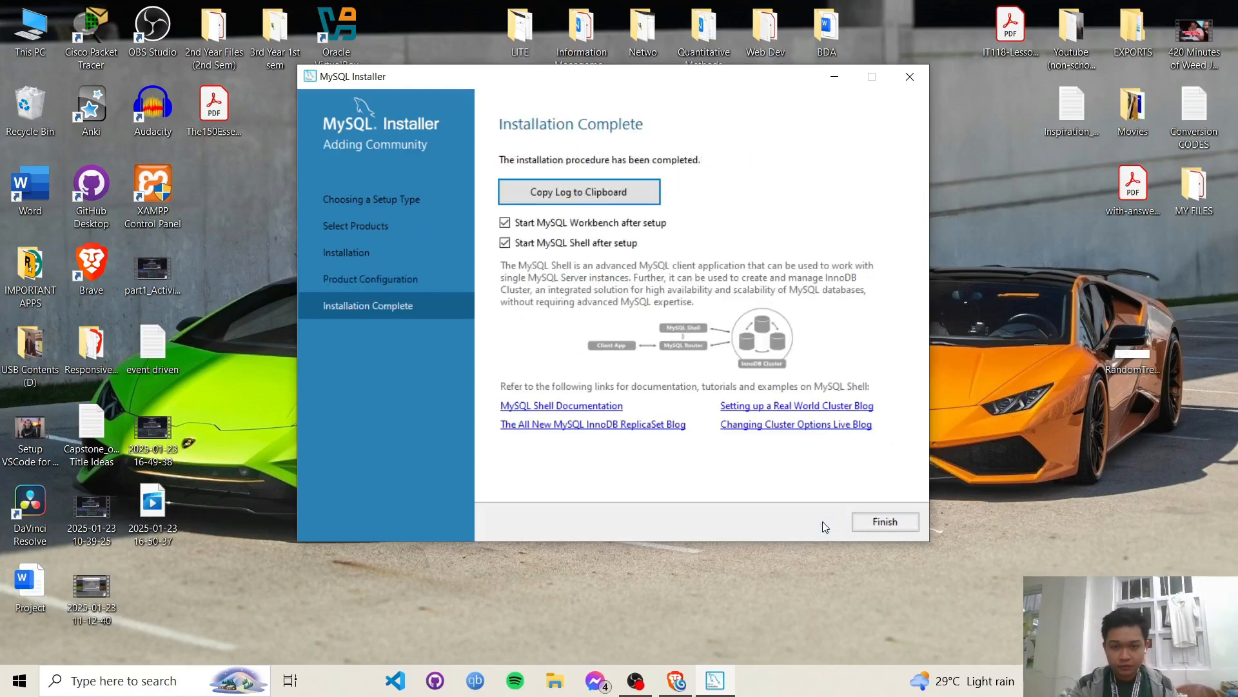
left_click(885, 522)
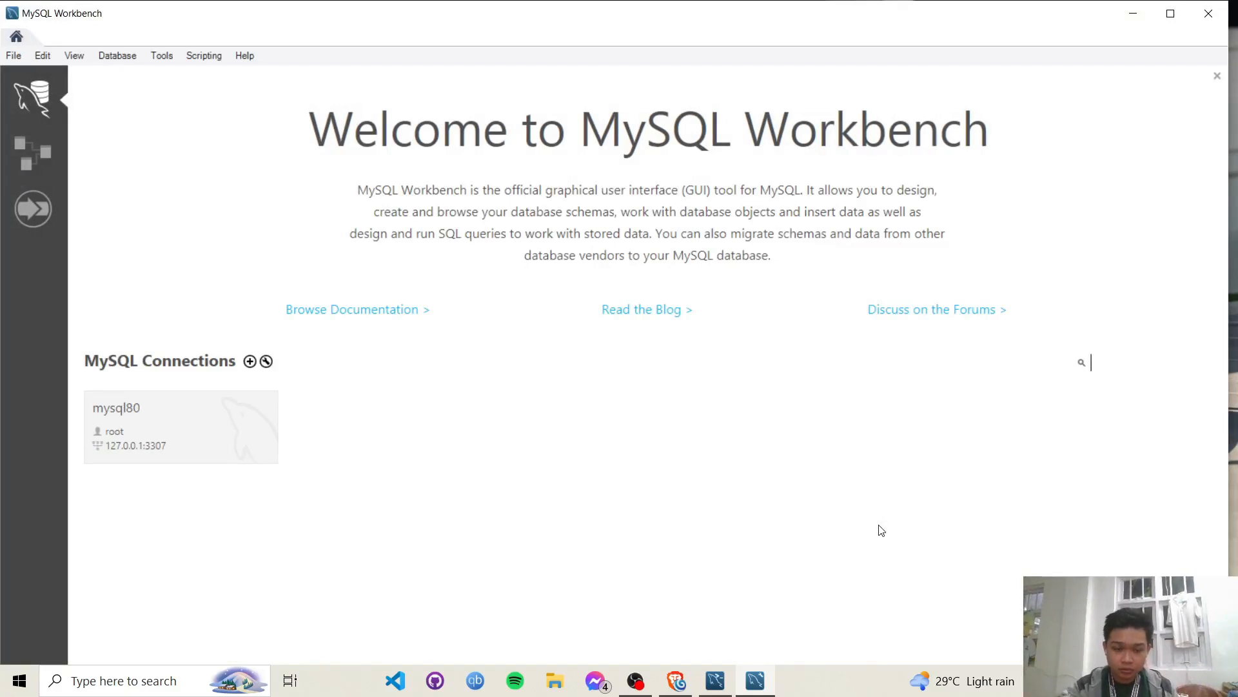
- Browse File Explorer to C:\Program Files\MySQL\MySQL Server 8.0\bin and reveal its full path
left_click(116, 683)
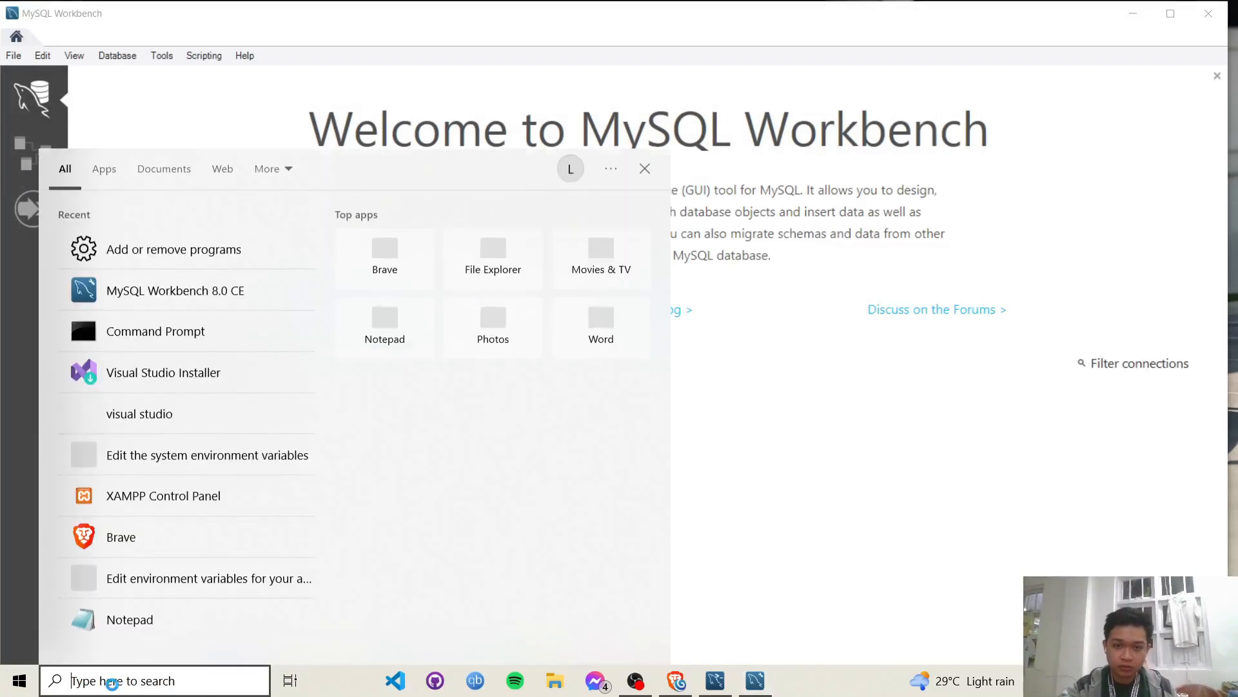
left_click(560, 678)
double_click(683, 296)
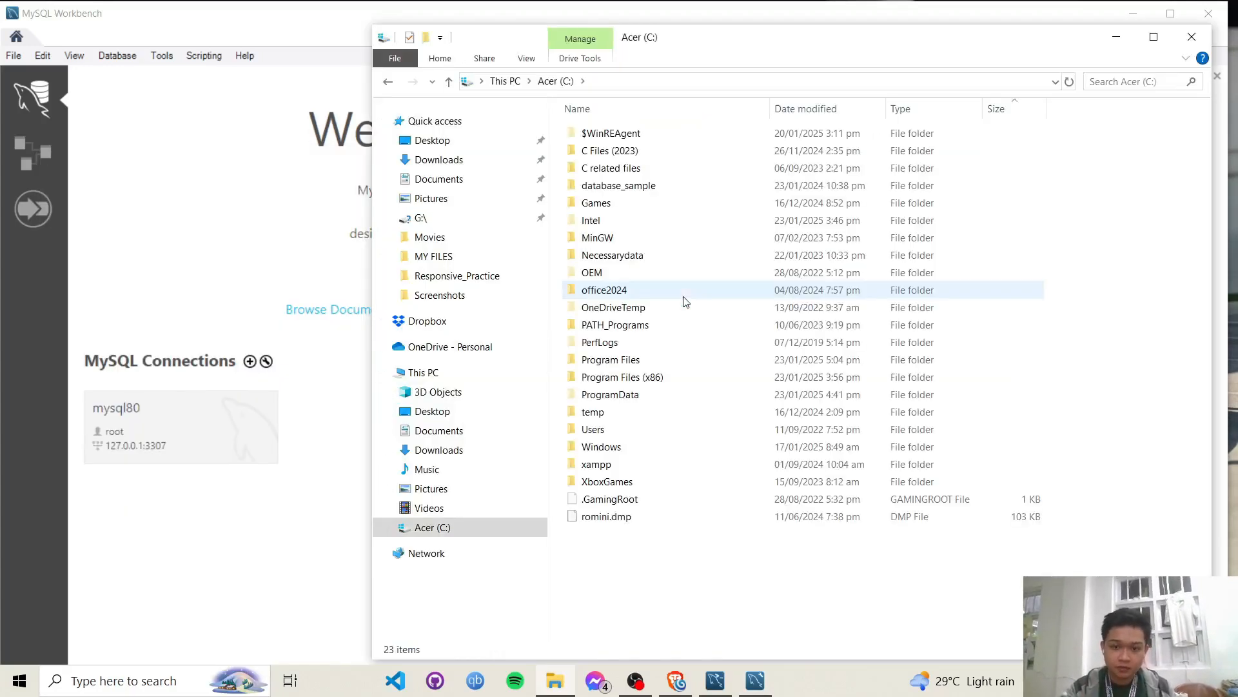
double_click(686, 364)
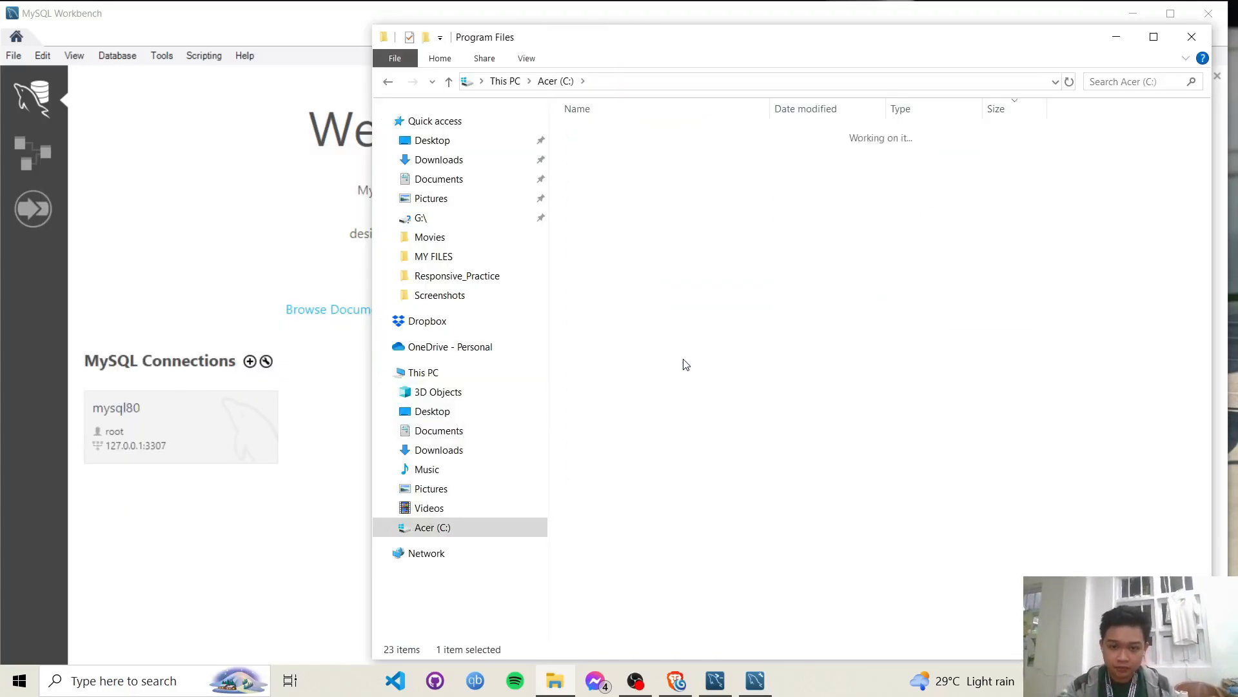
scroll(710, 471, "down", 6)
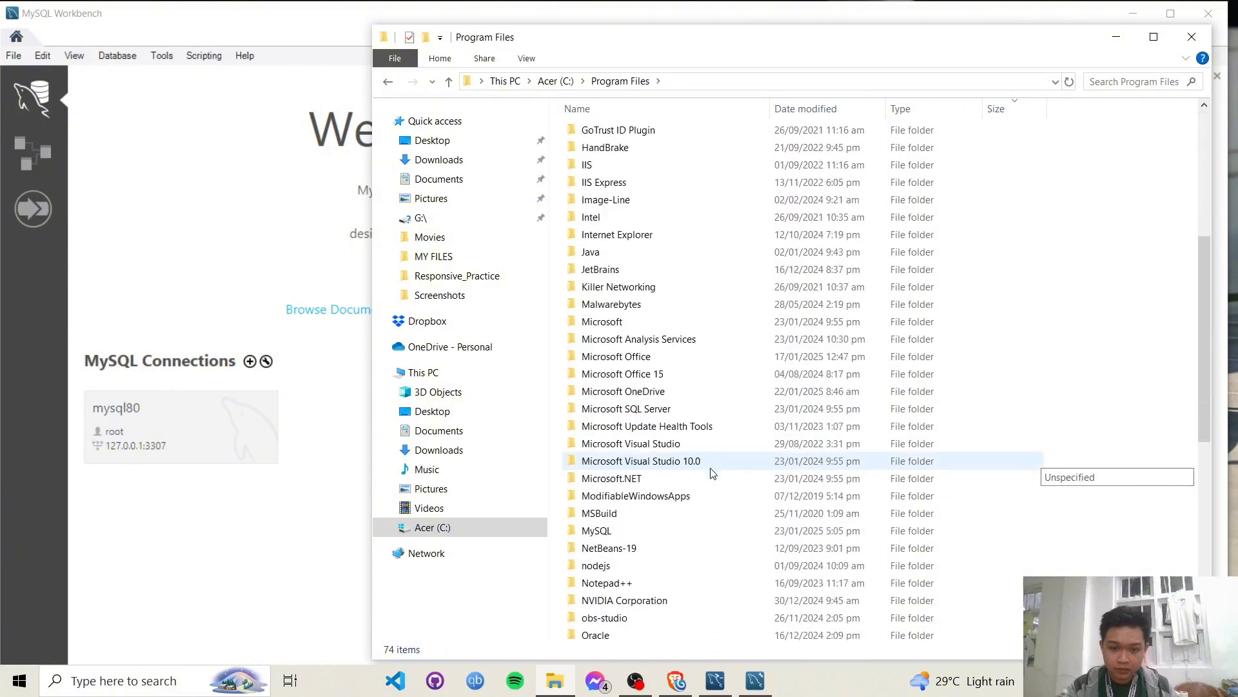
double_click(636, 530)
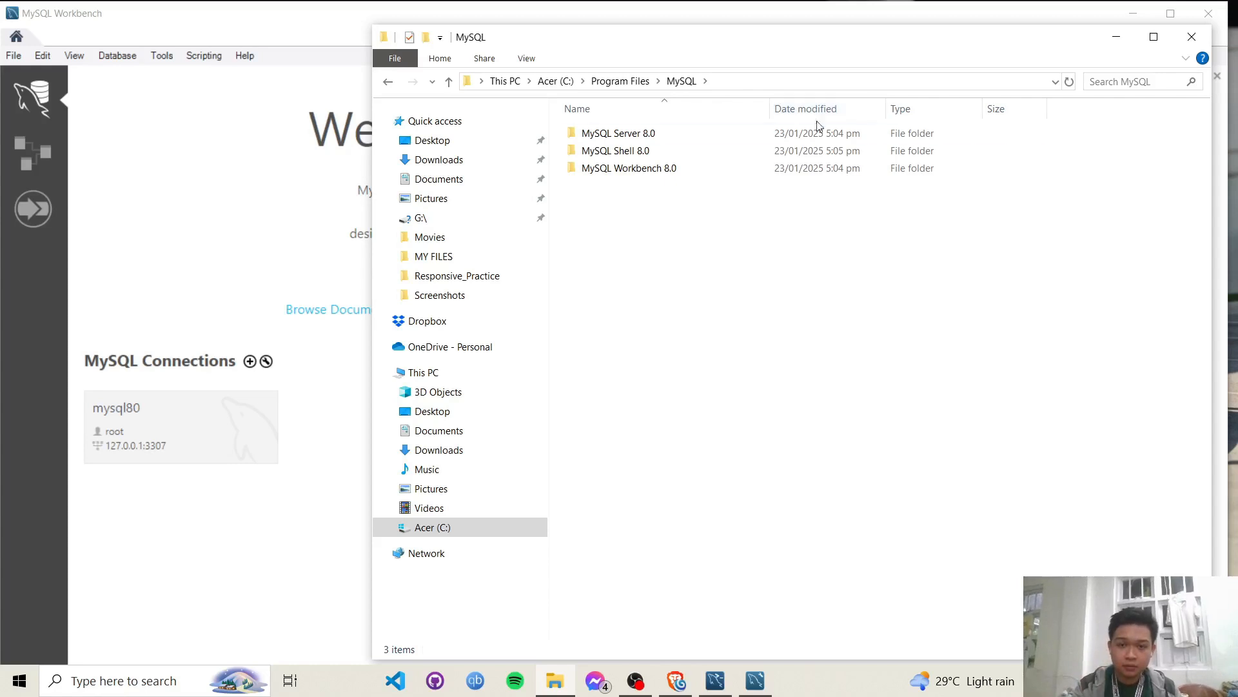
double_click(865, 137)
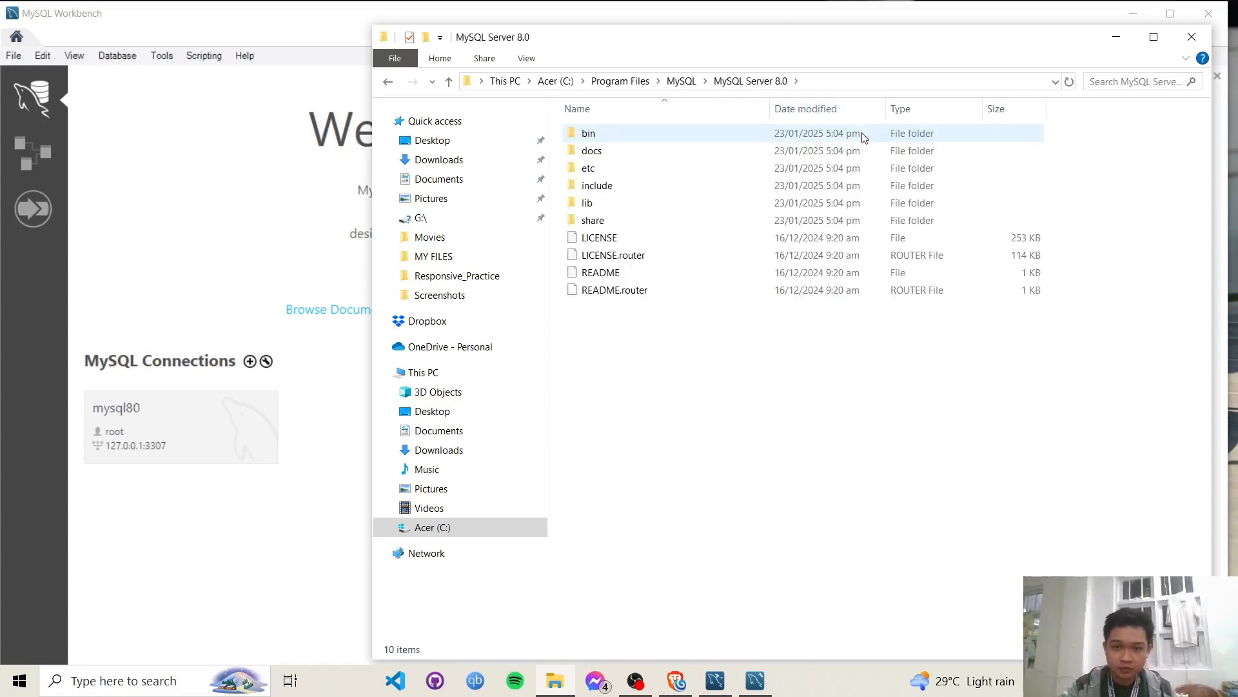
double_click(865, 135)
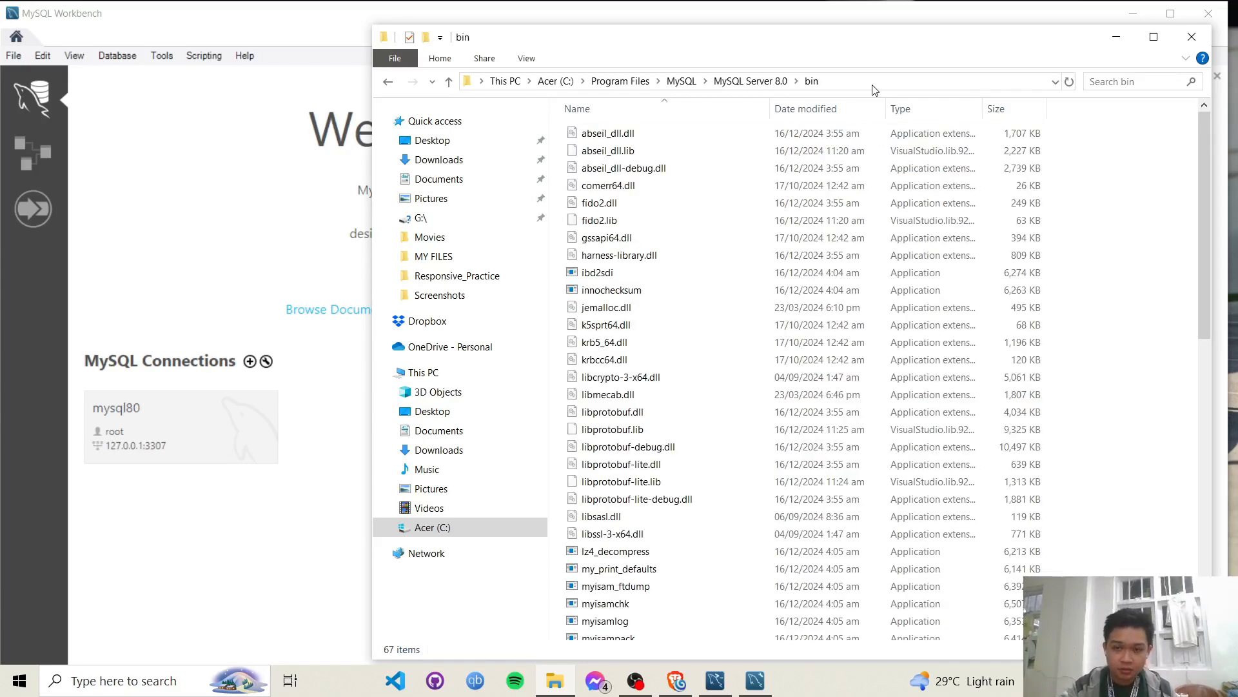
left_click(854, 79)
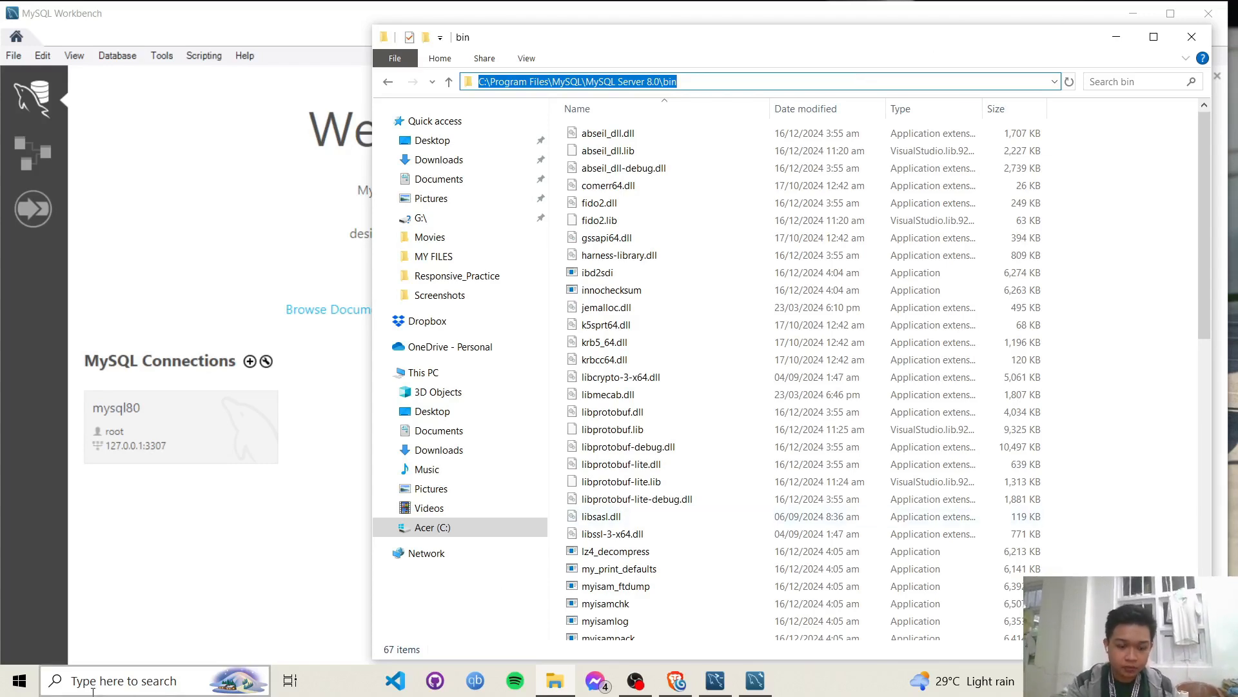
- Search 'env' and open the system Path variable under Environment Variables
key("super")
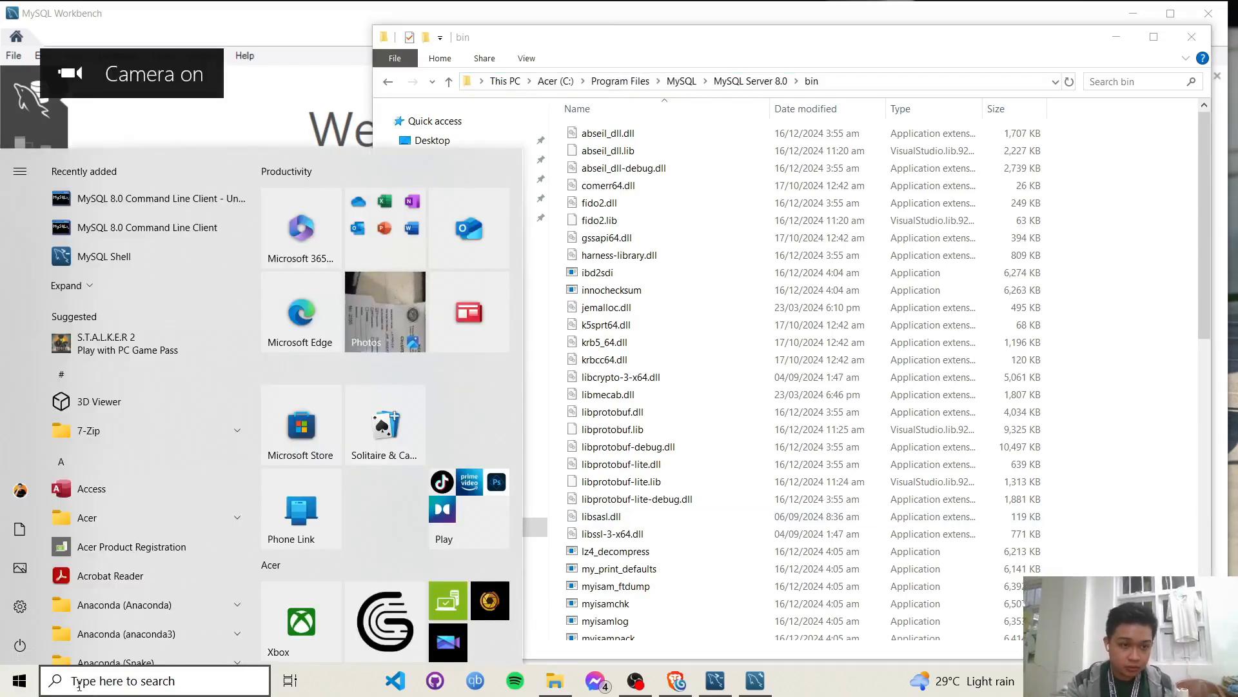
left_click(78, 685)
type("env")
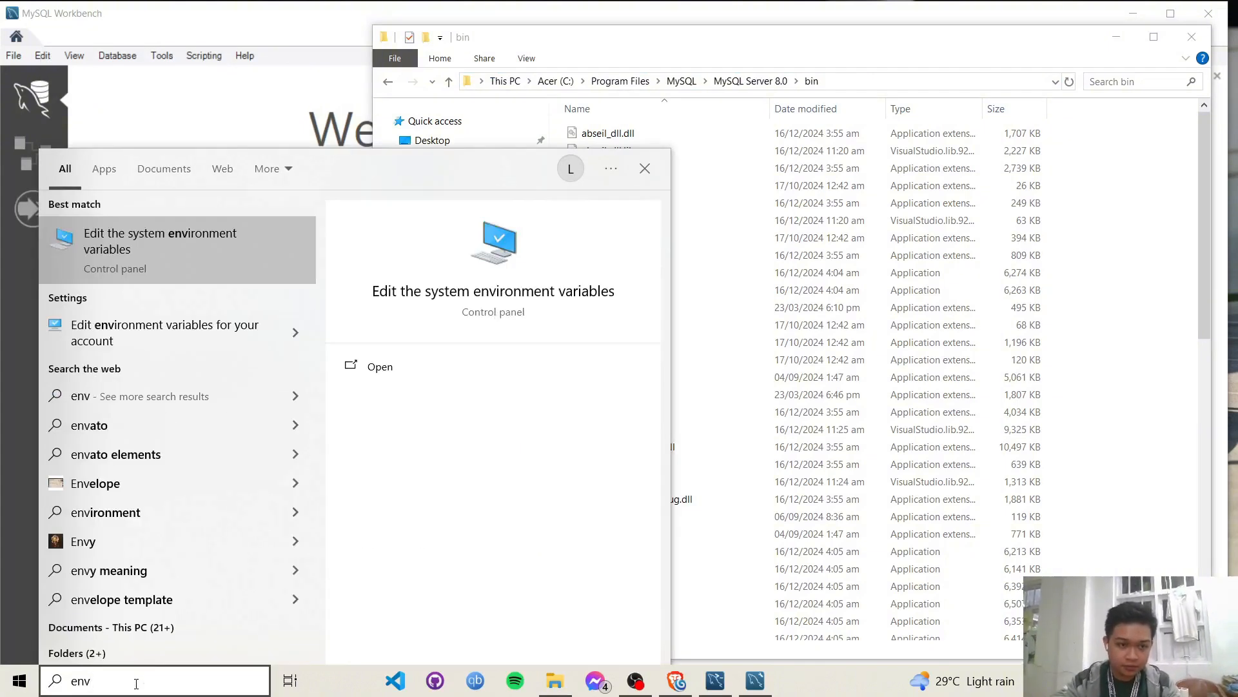
key("Return")
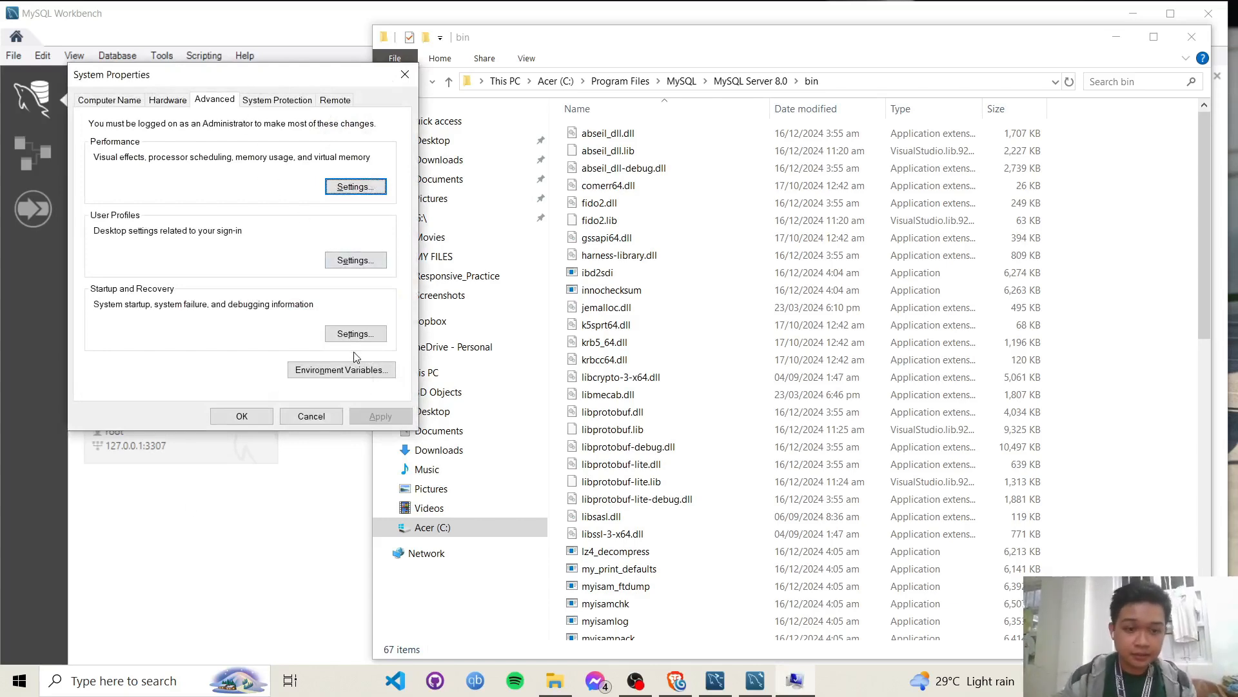
left_click(378, 375)
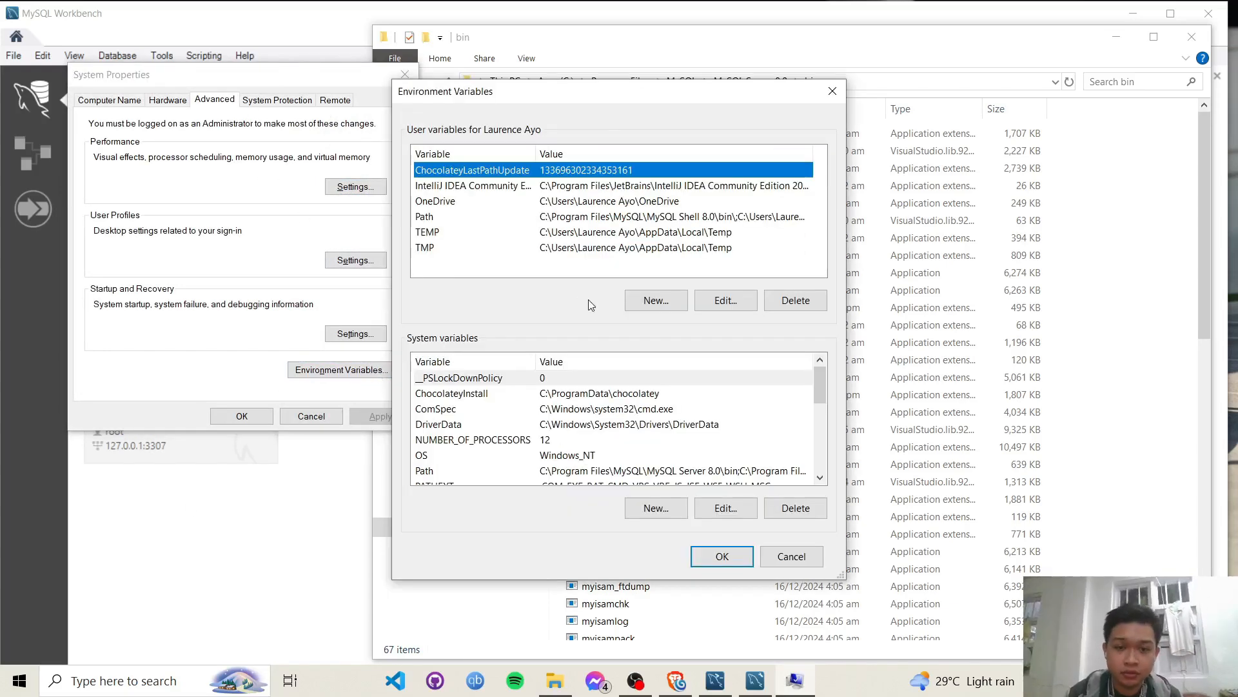
double_click(426, 474)
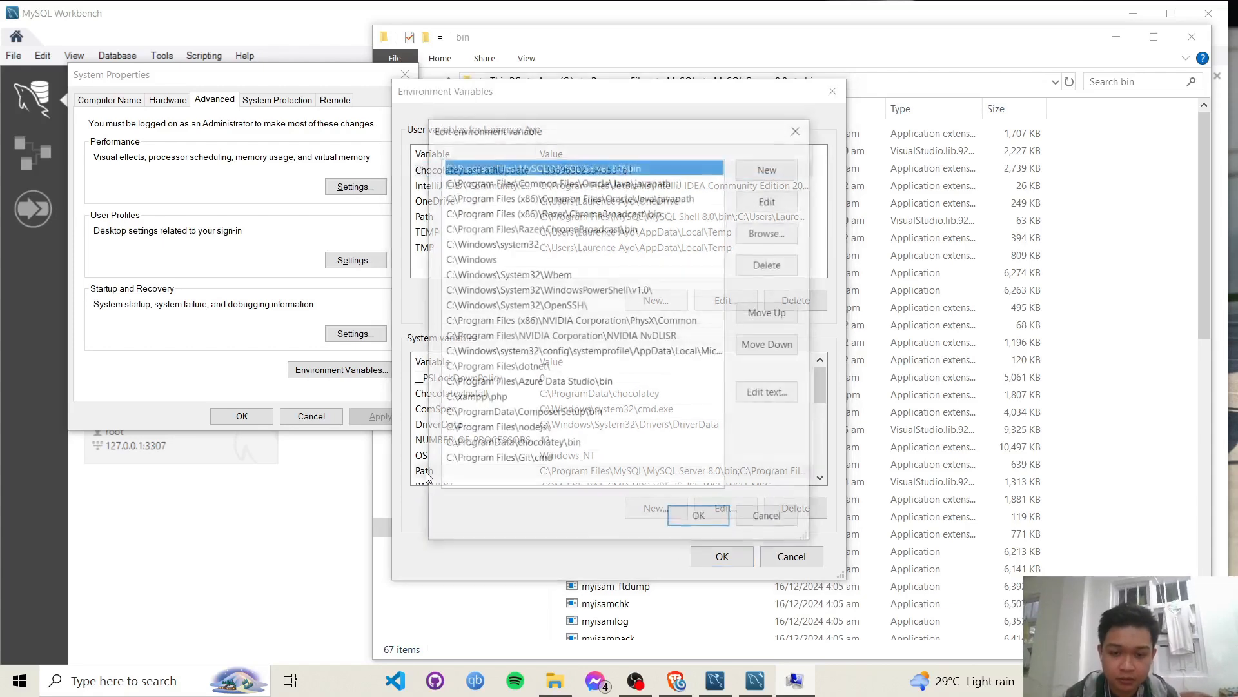
- Leave Path unchanged since it already has the MySQL bin folder, cancel all dialogs, and close Explorer
left_click(766, 173)
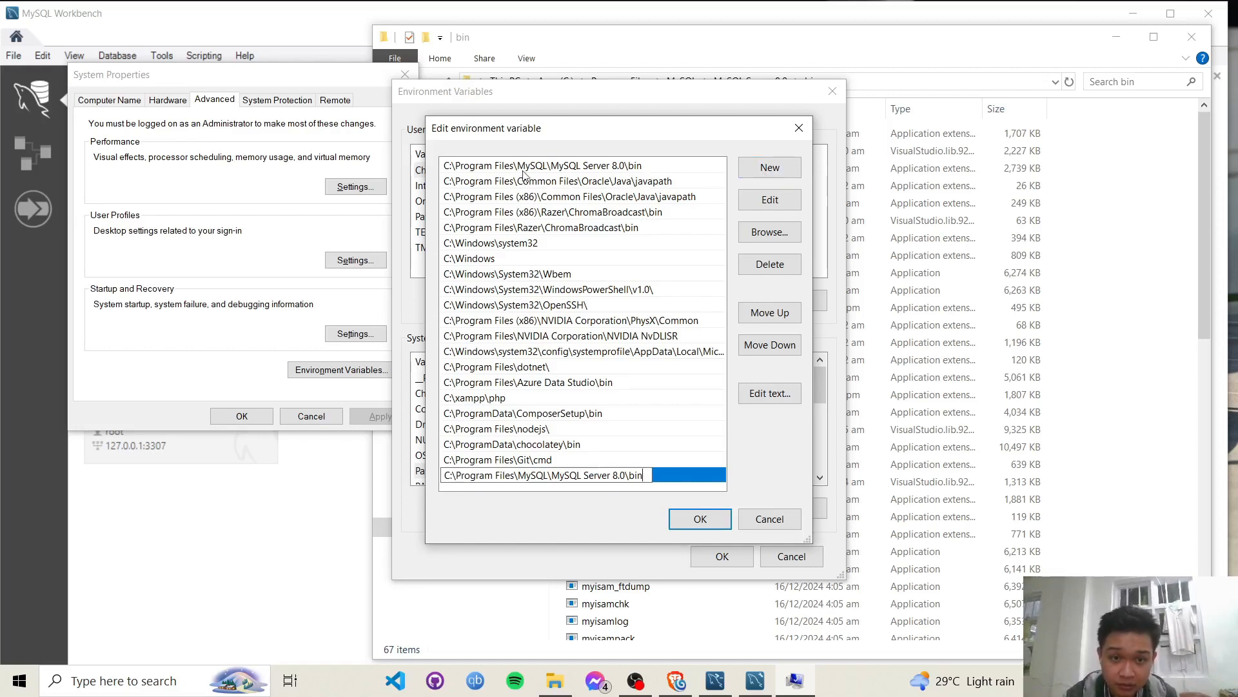
key("BackSpace")
key("BackSpace")
key("BackSpace")
key("BackSpace")
key("BackSpace")
key("BackSpace")
key("BackSpace")
key("BackSpace")
key("BackSpace")
key("BackSpace")
key("BackSpace")
key("BackSpace")
key("BackSpace")
key("BackSpace")
key("BackSpace")
key("BackSpace")
key("BackSpace")
key("BackSpace")
key("BackSpace")
key("BackSpace")
key("BackSpace")
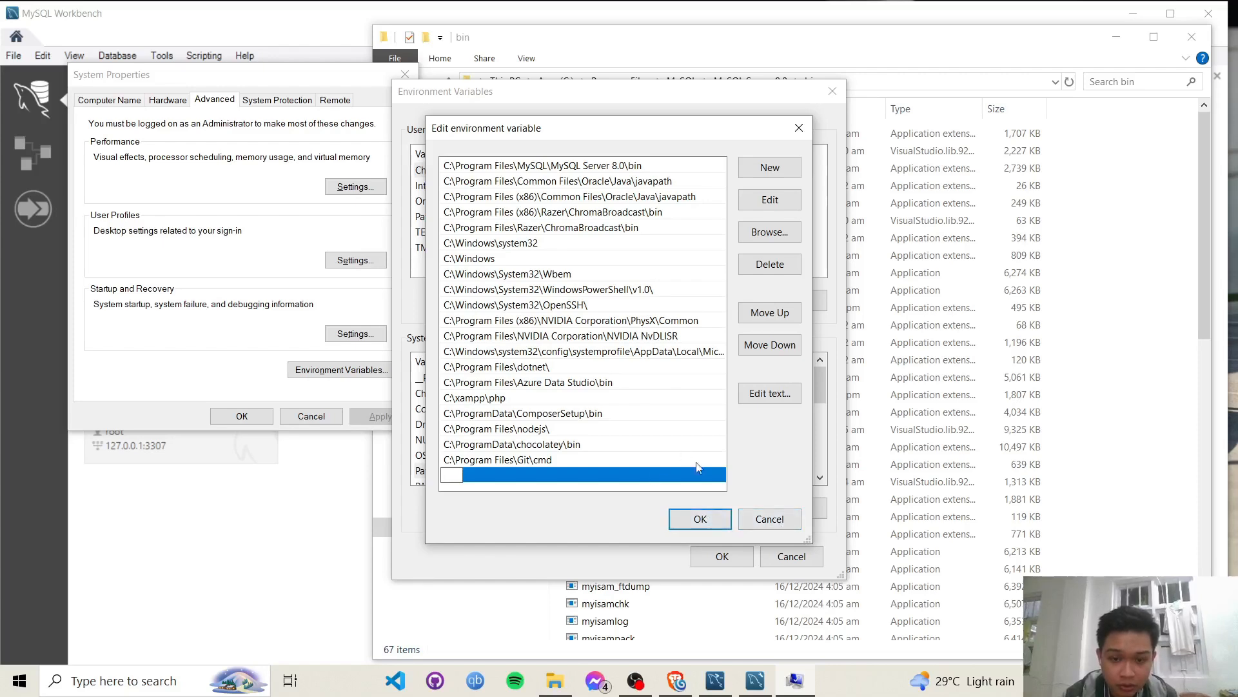
left_click(774, 520)
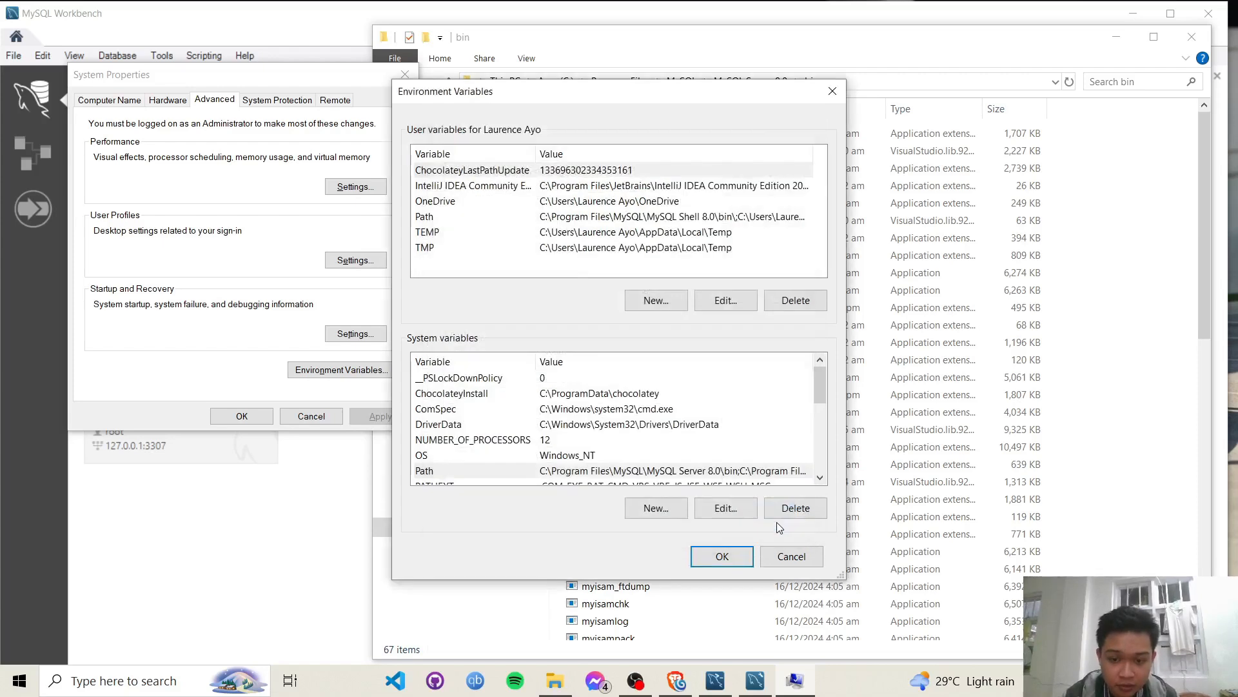
left_click(802, 559)
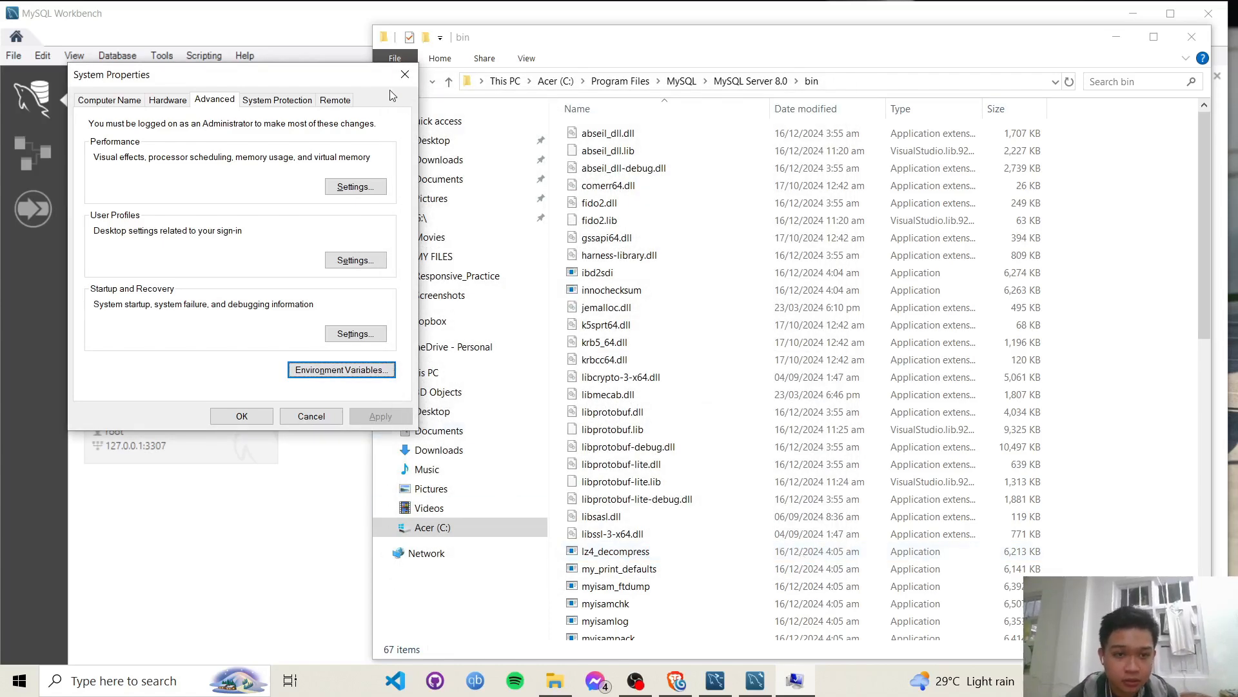
left_click(405, 75)
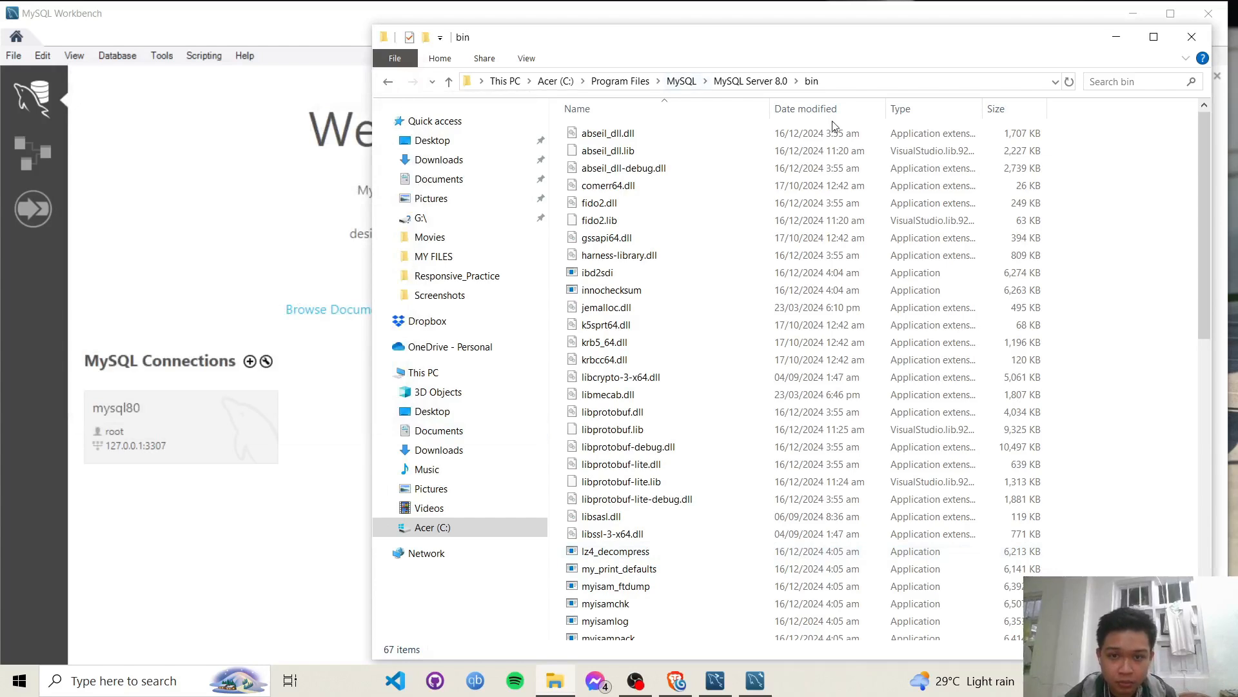
left_click(1191, 37)
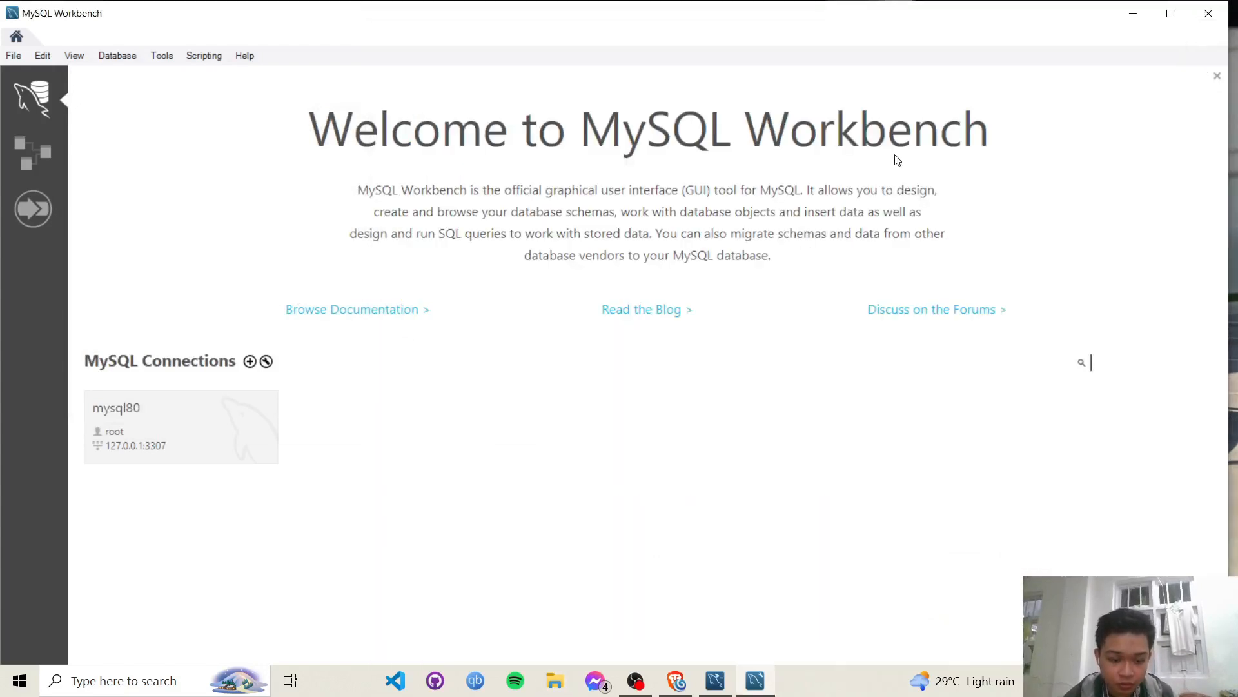
key("super")
- Open Command Prompt and run mysql --version, confirming MySQL 8.0.41
type("cmd")
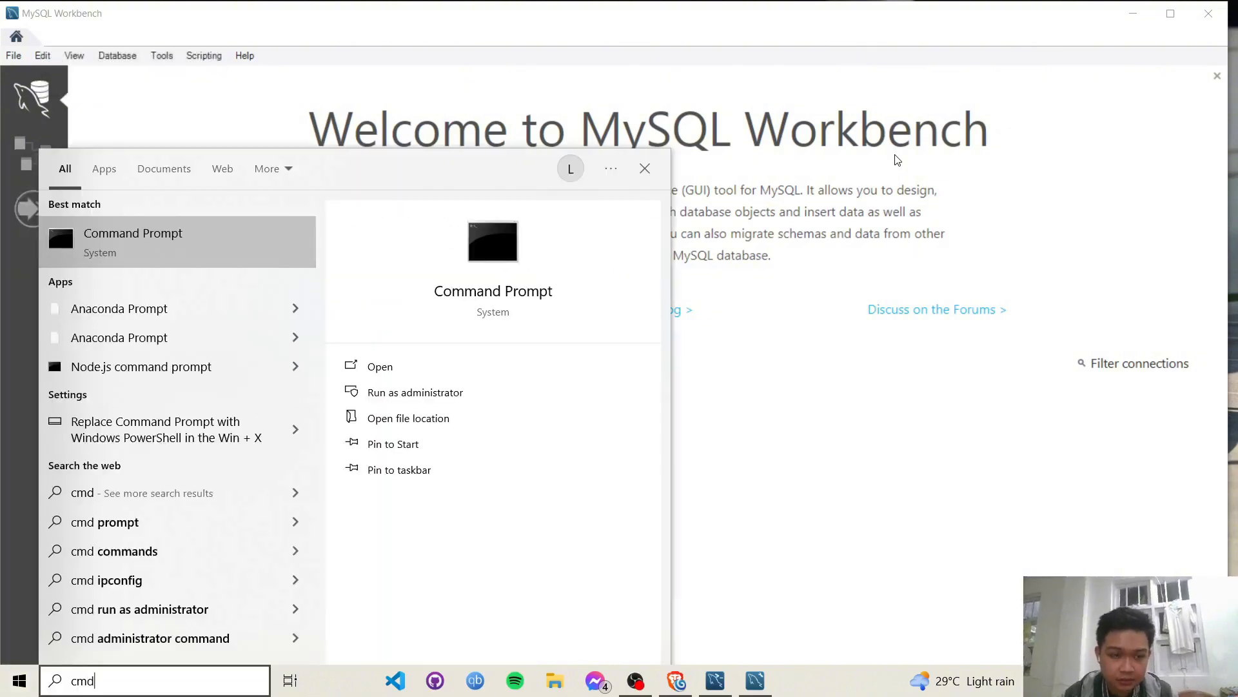
key("Return")
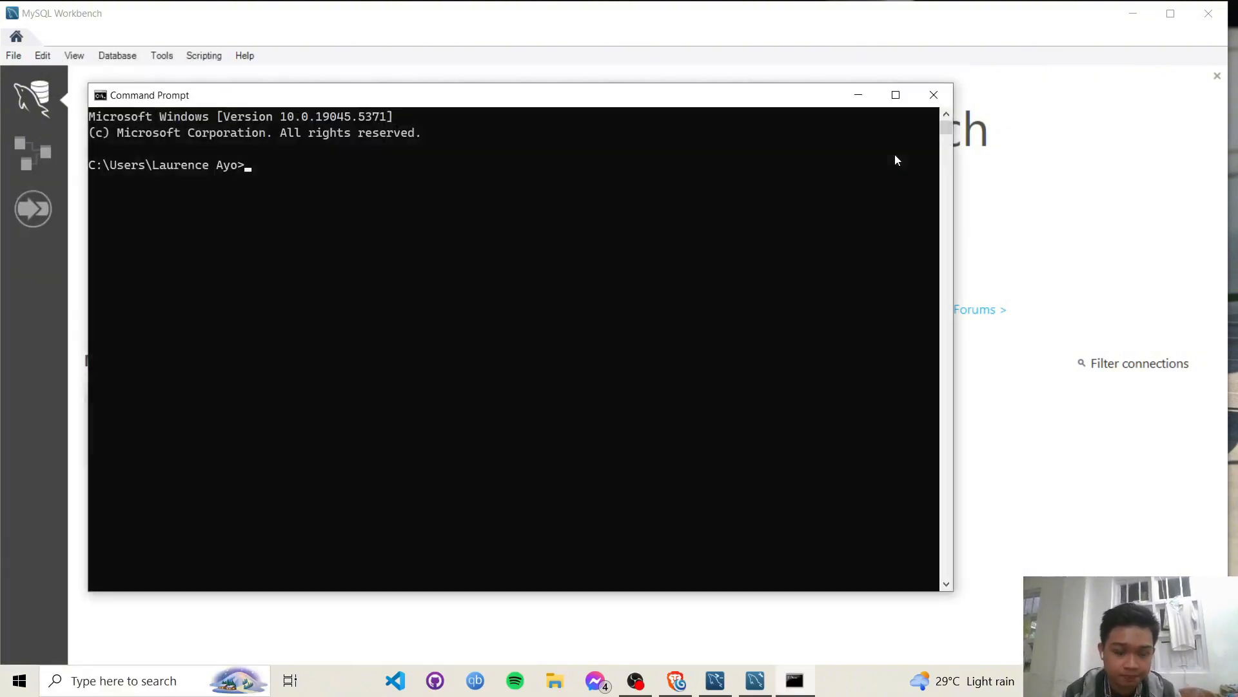
type("mysql")
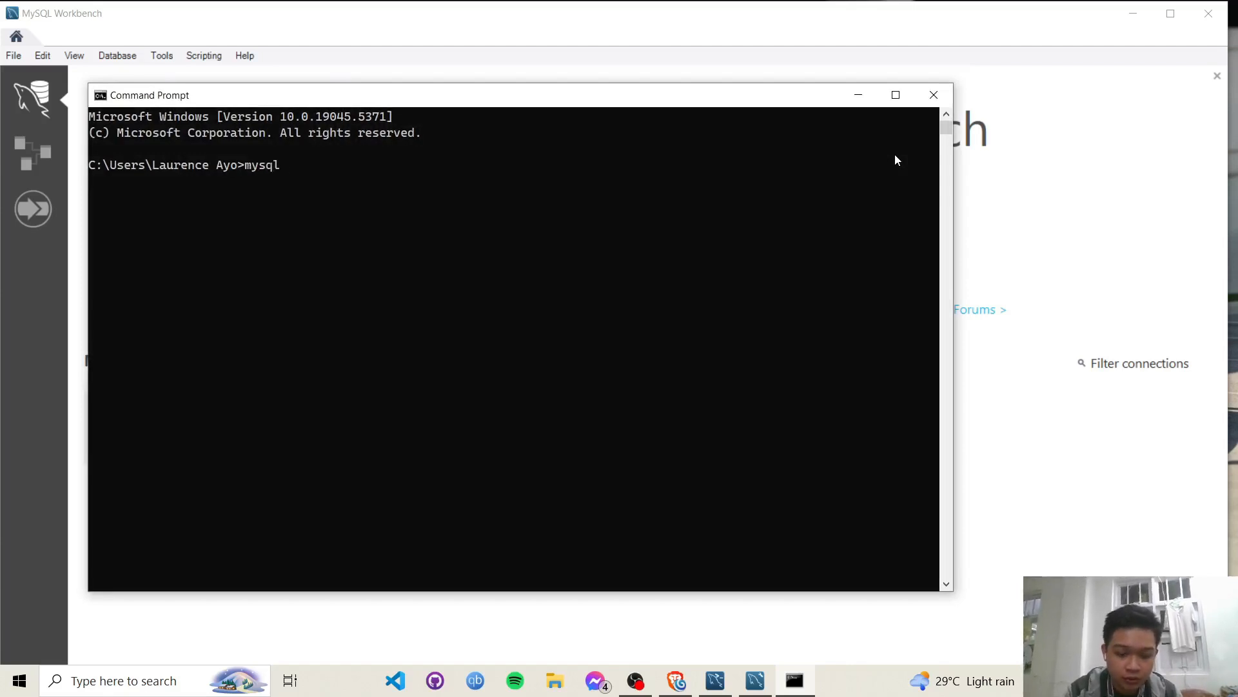
type(" --version")
key("Return")
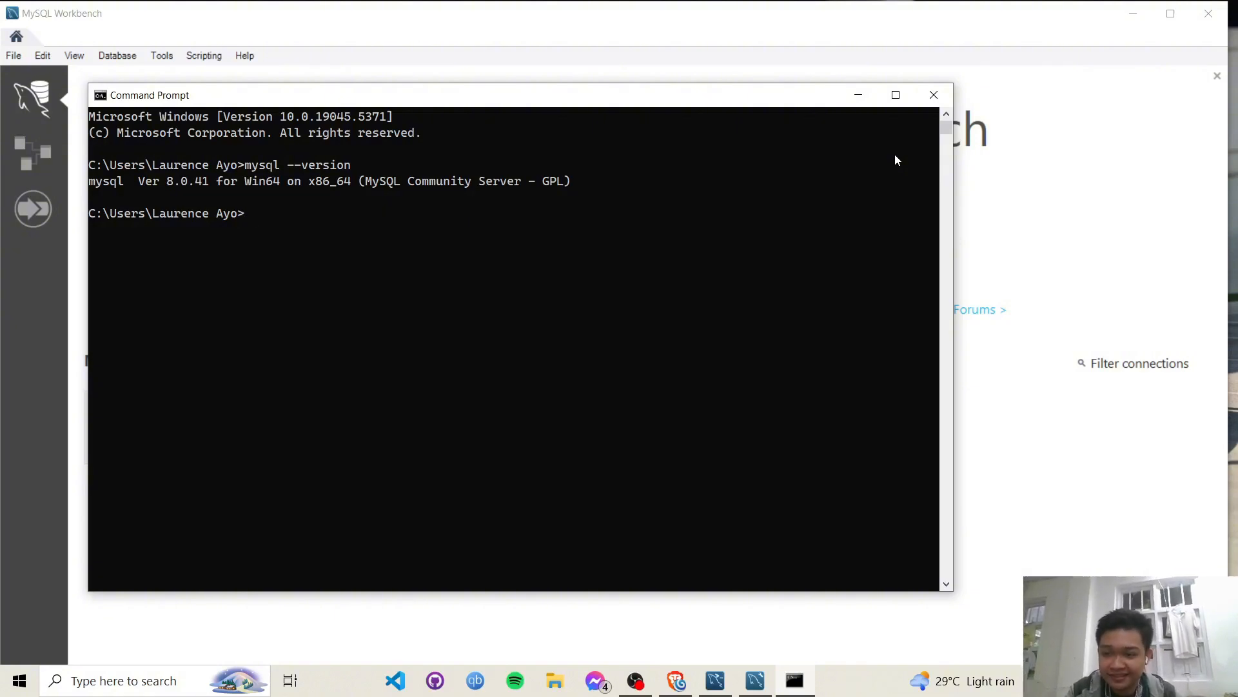
- Run mysql -u root -p --port=3307 to reach the root password prompt
type("mysq")
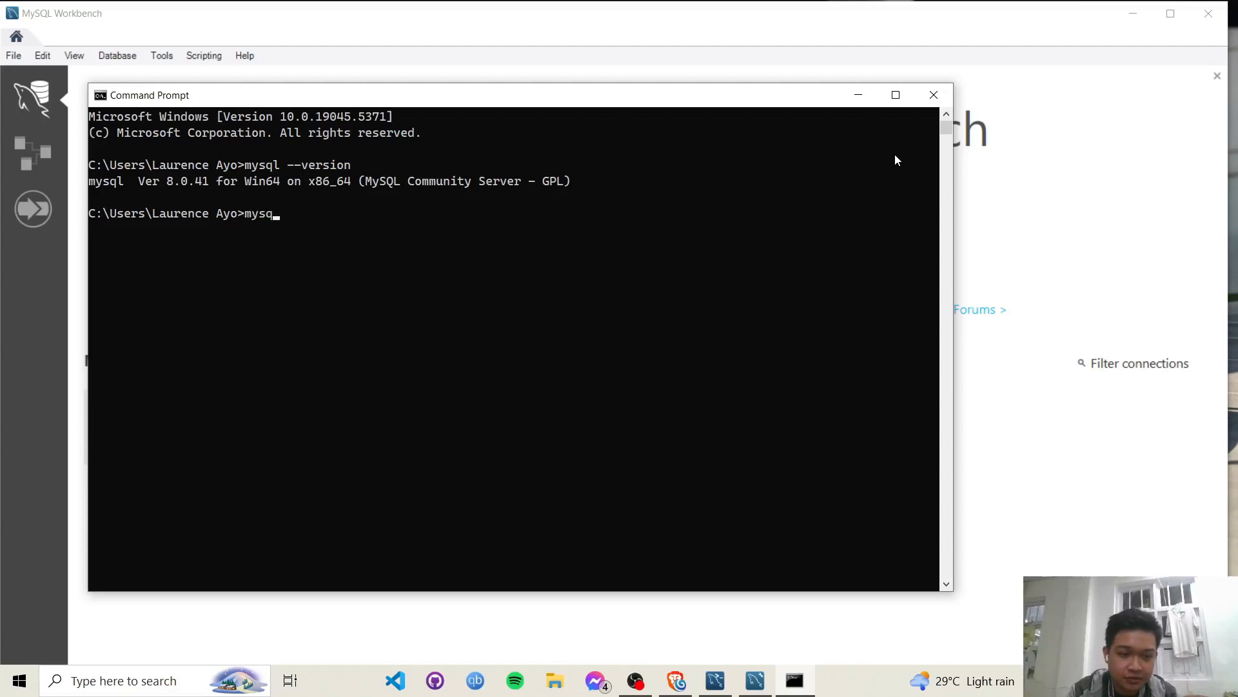
type("l -")
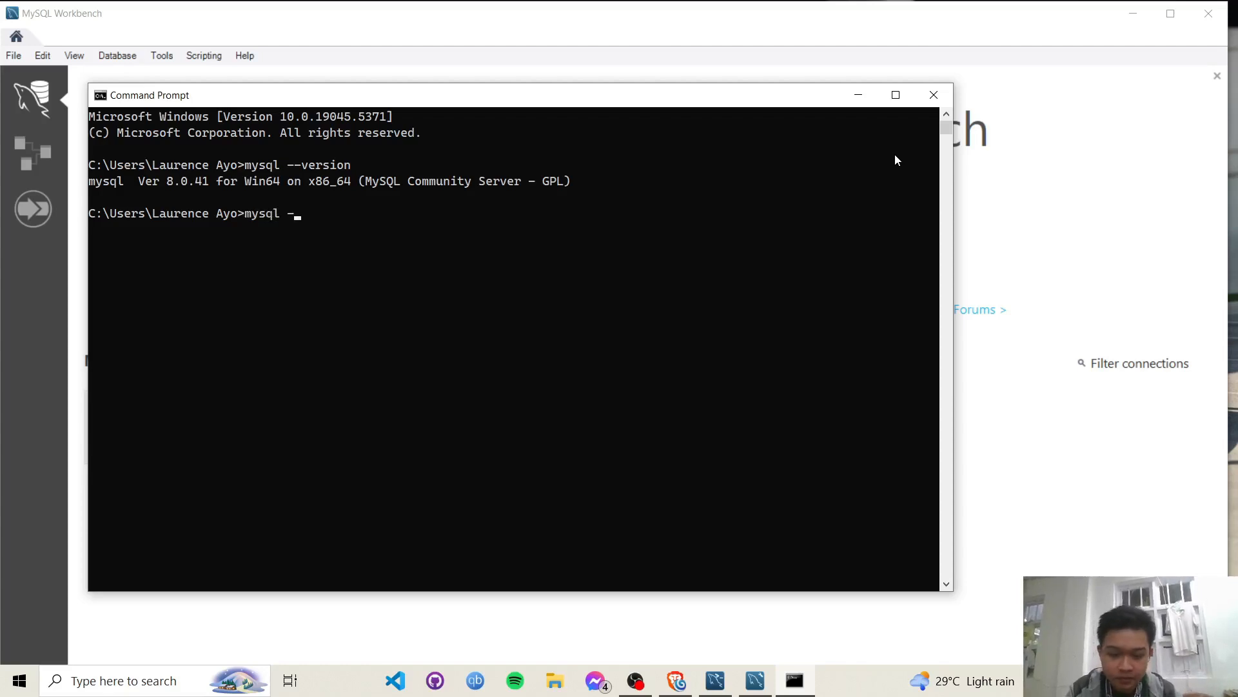
type("u")
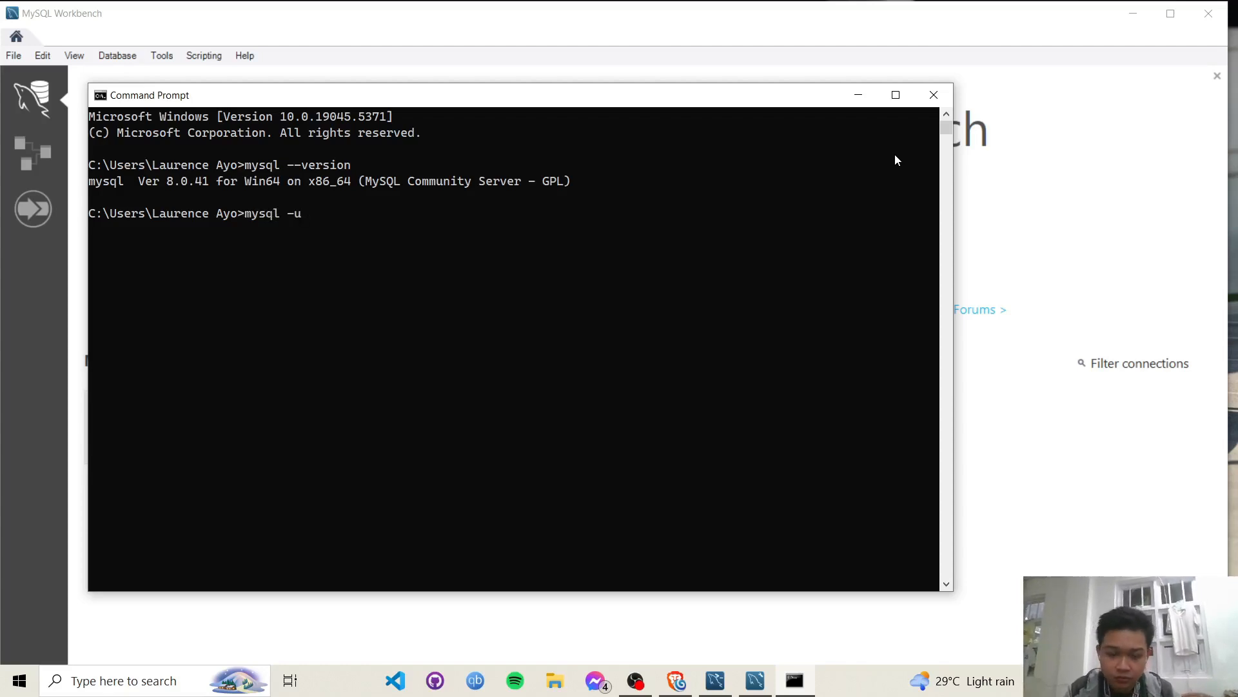
type(" root -")
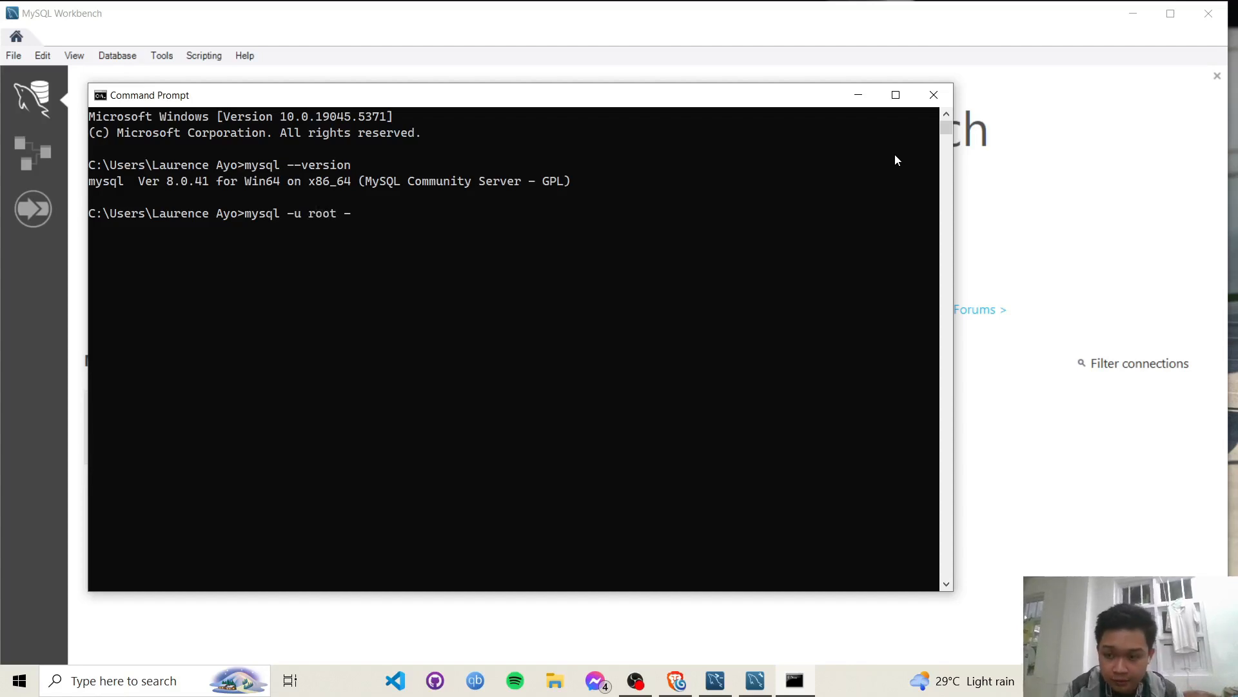
type("p")
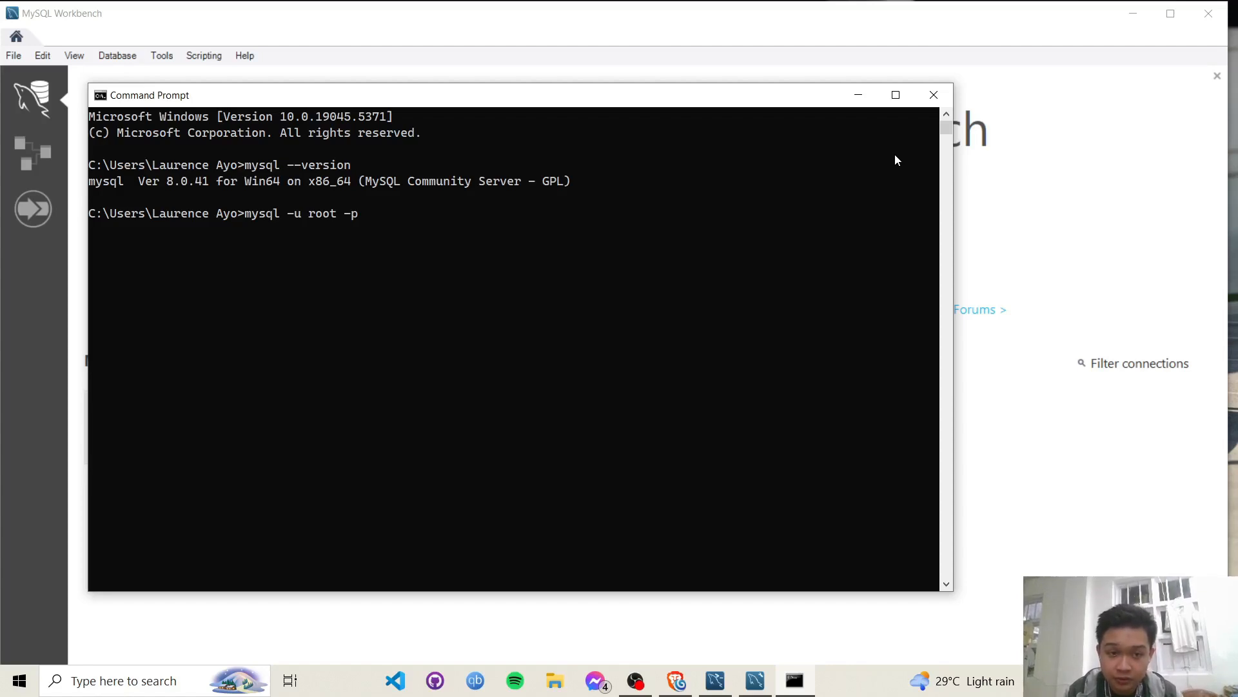
type("--")
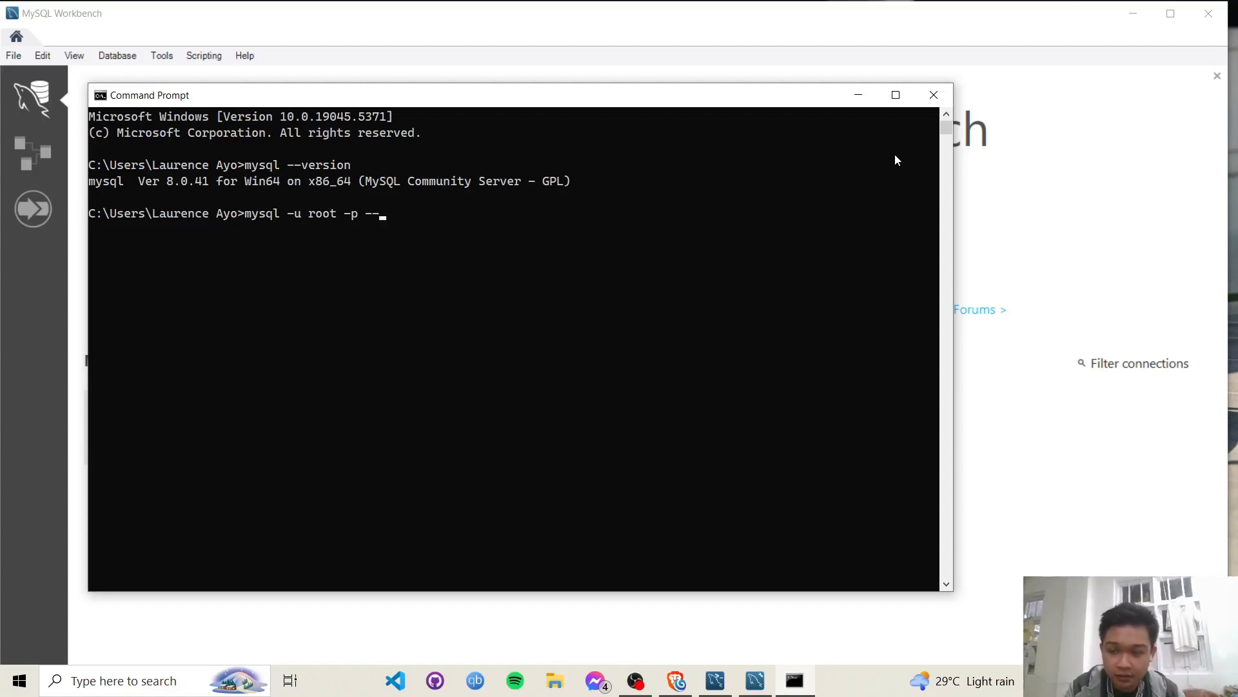
type("port")
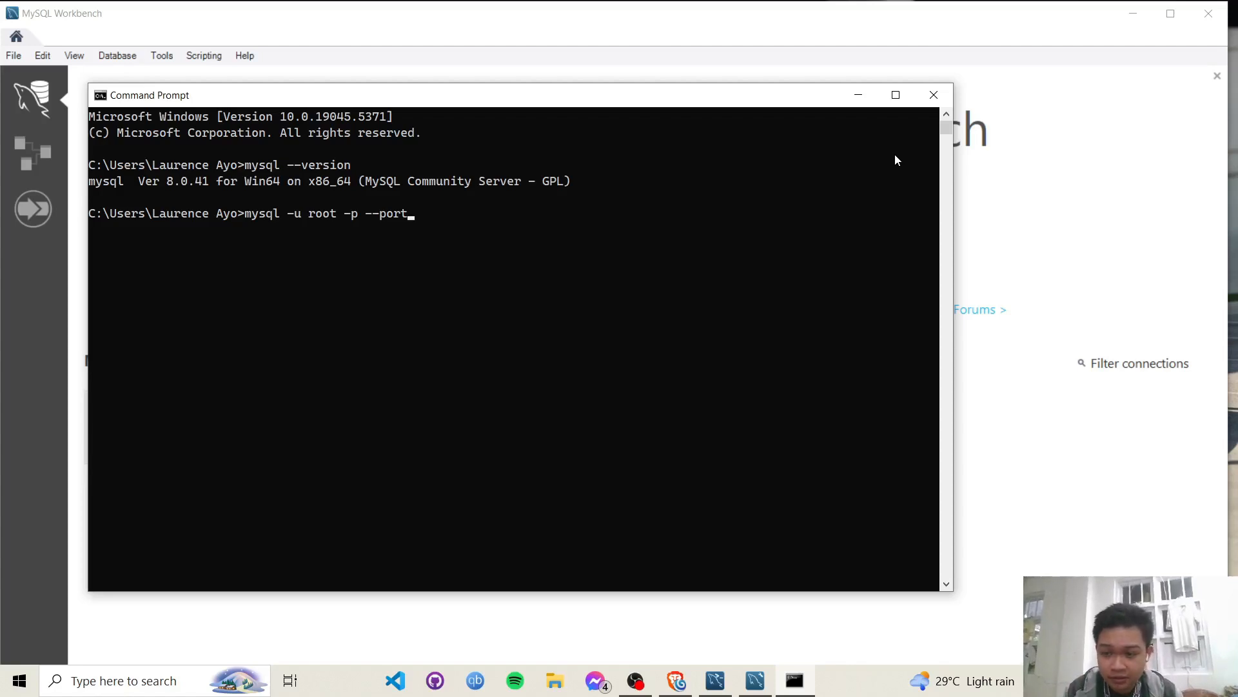
type("=")
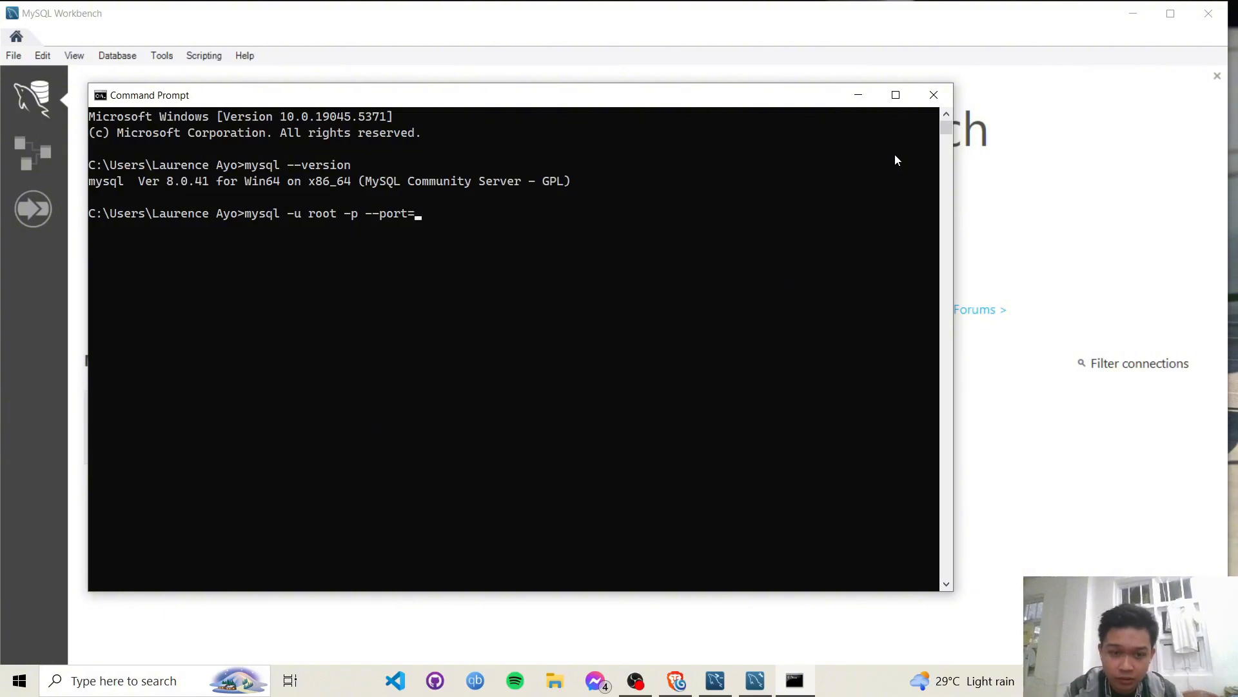
type("3307")
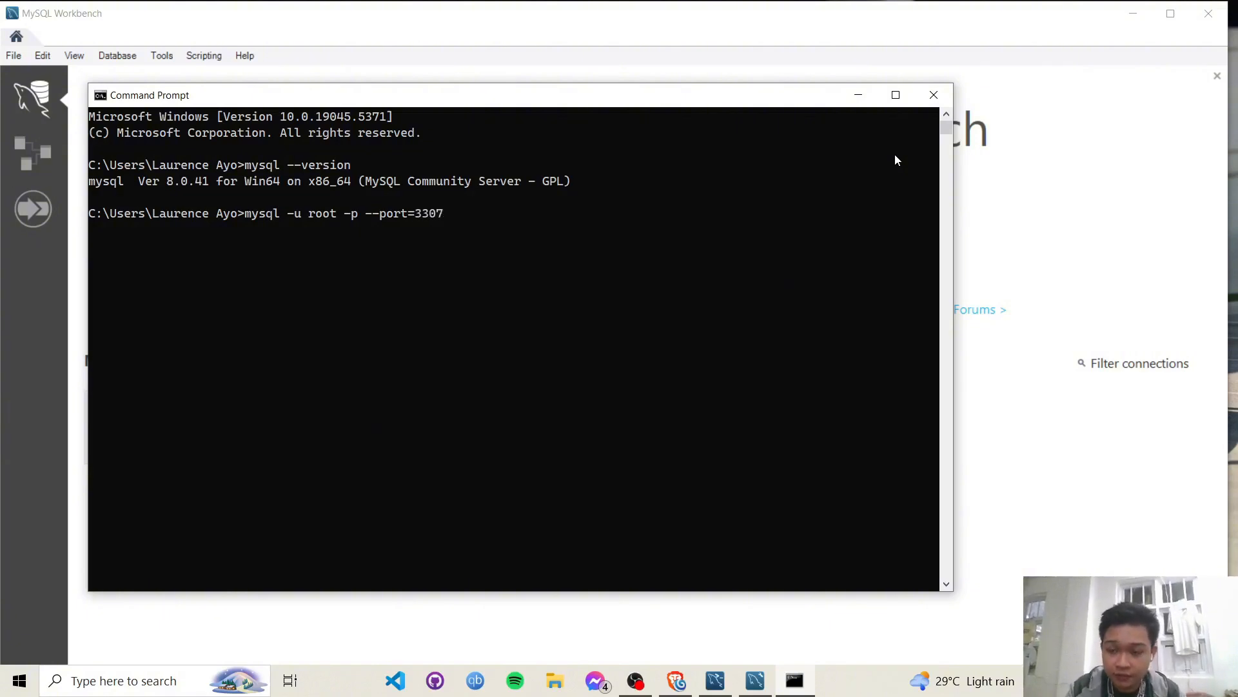
key("Return")
- Log into MySQL with the root password and create database db1
type("*****")
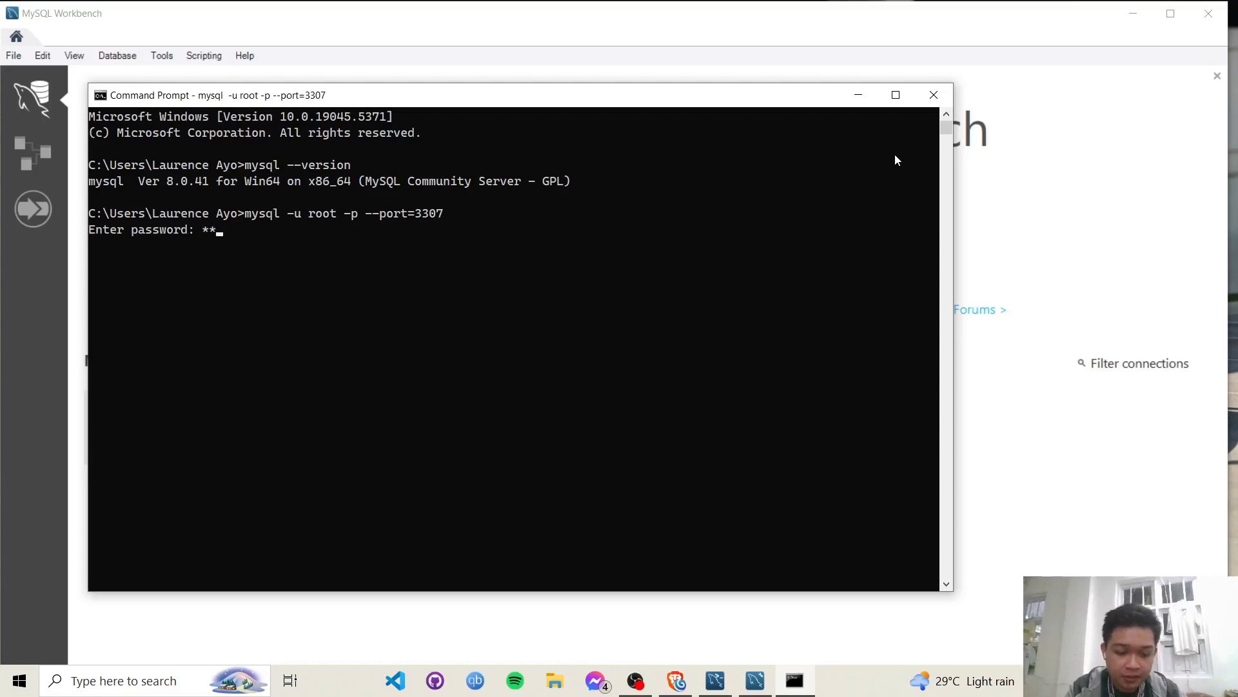
key("Return")
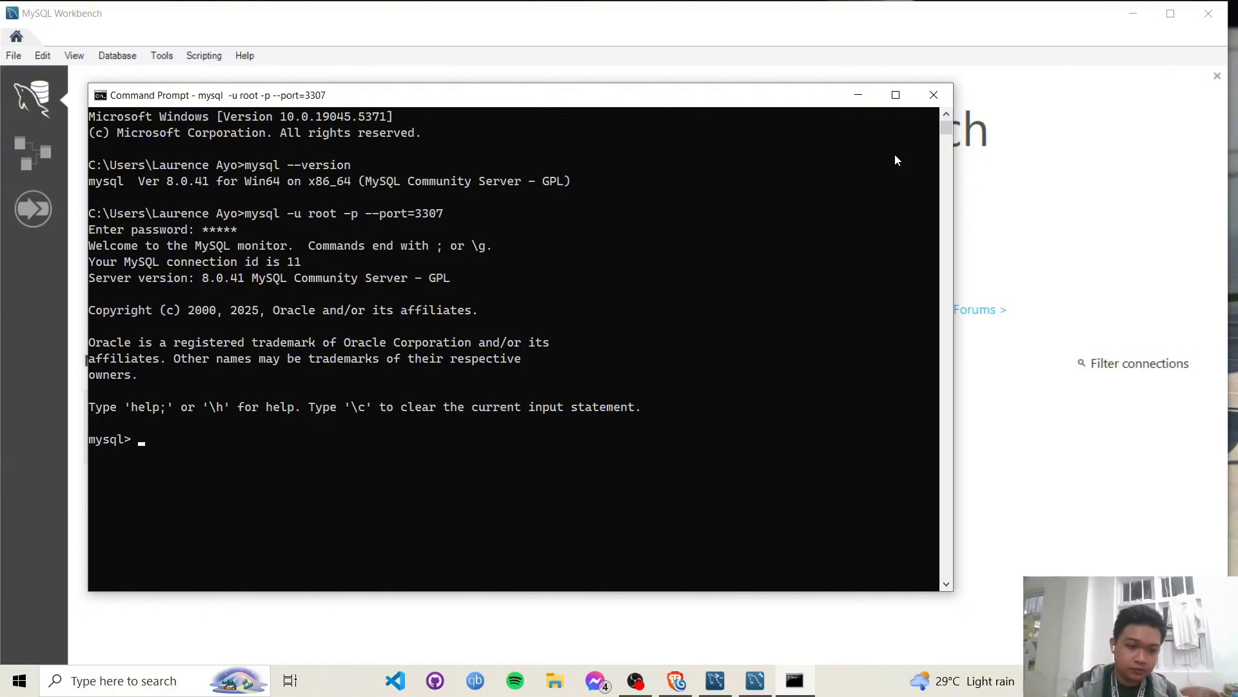
type("create database")
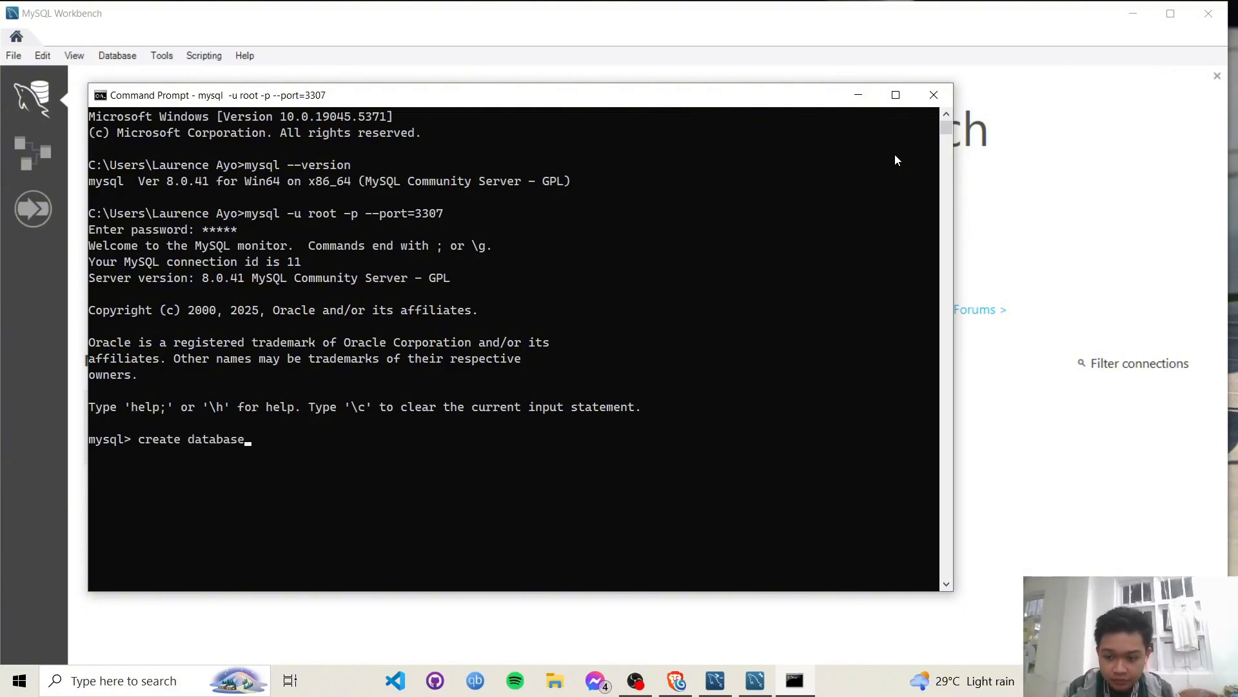
type(" pra")
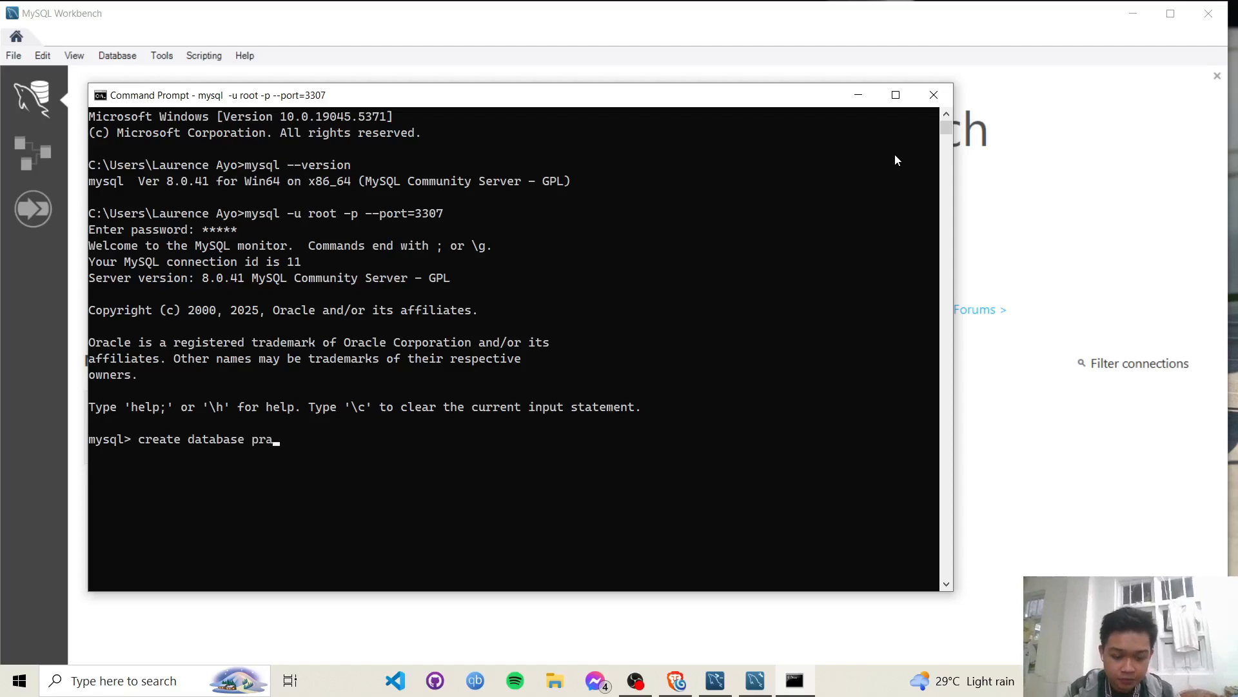
key("BackSpace")
key("BackSpace")
key("BackSpace")
type("db1;")
key("Return")
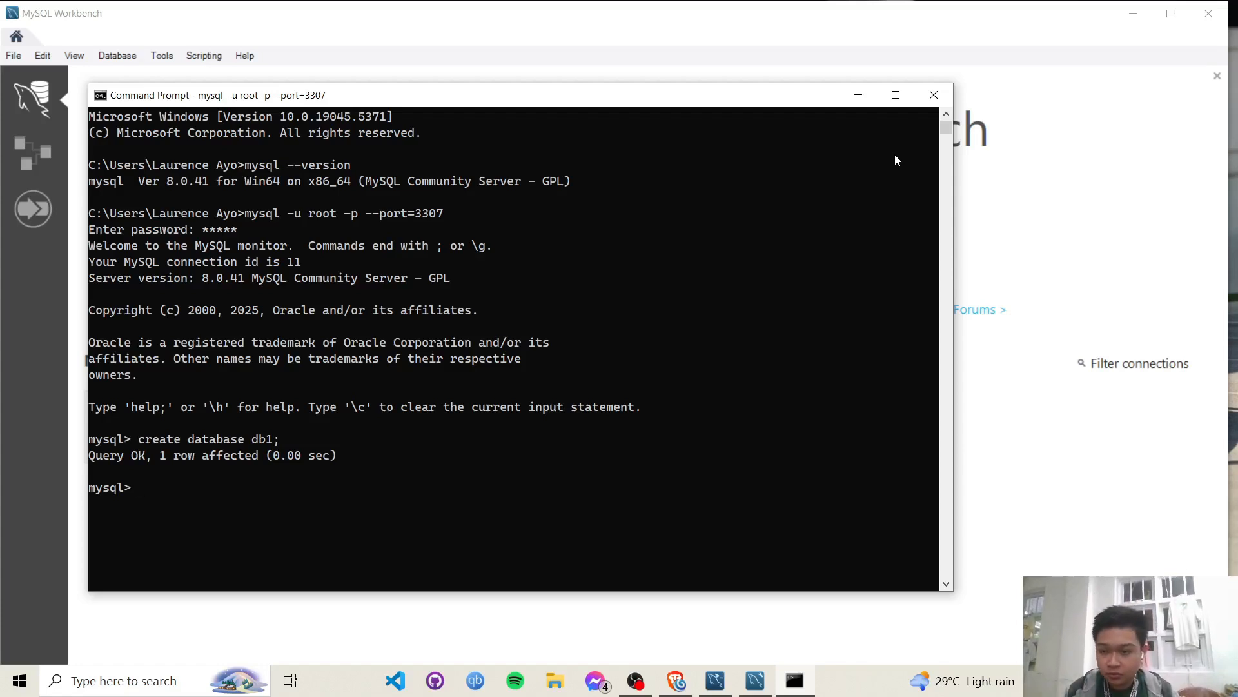
- Run SHOW DATABASES; to confirm db1 among five databases, then close Command Prompt
type("show da")
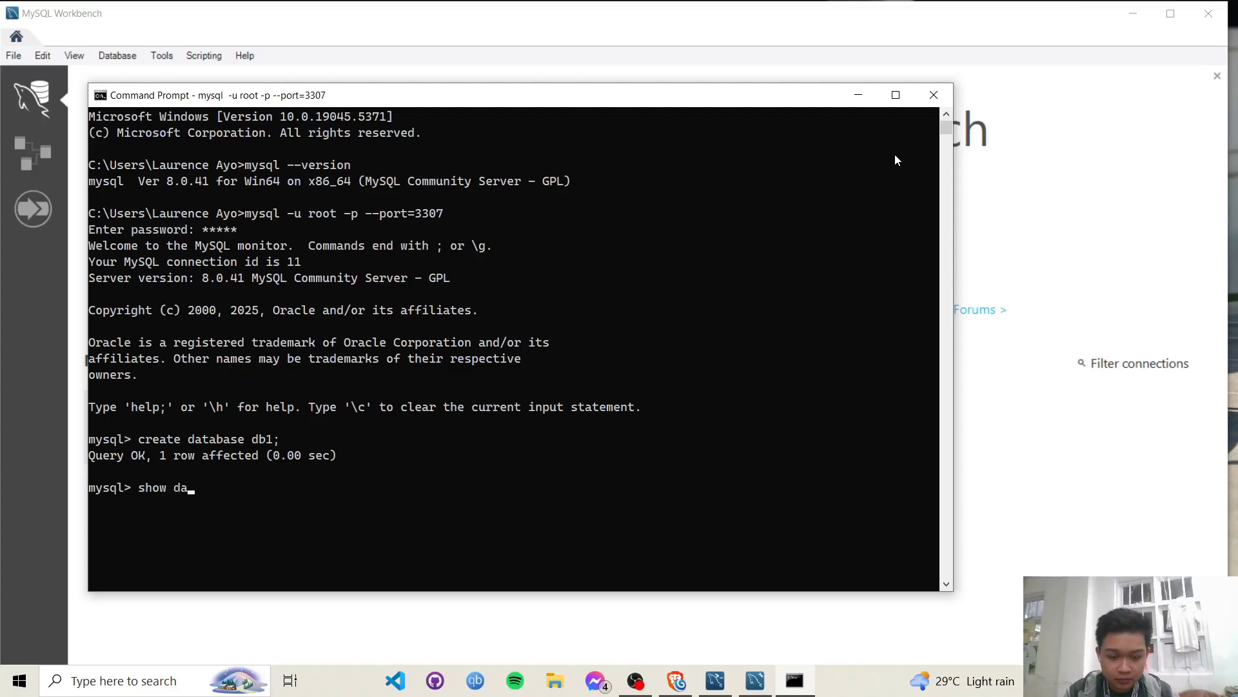
type("tabases;")
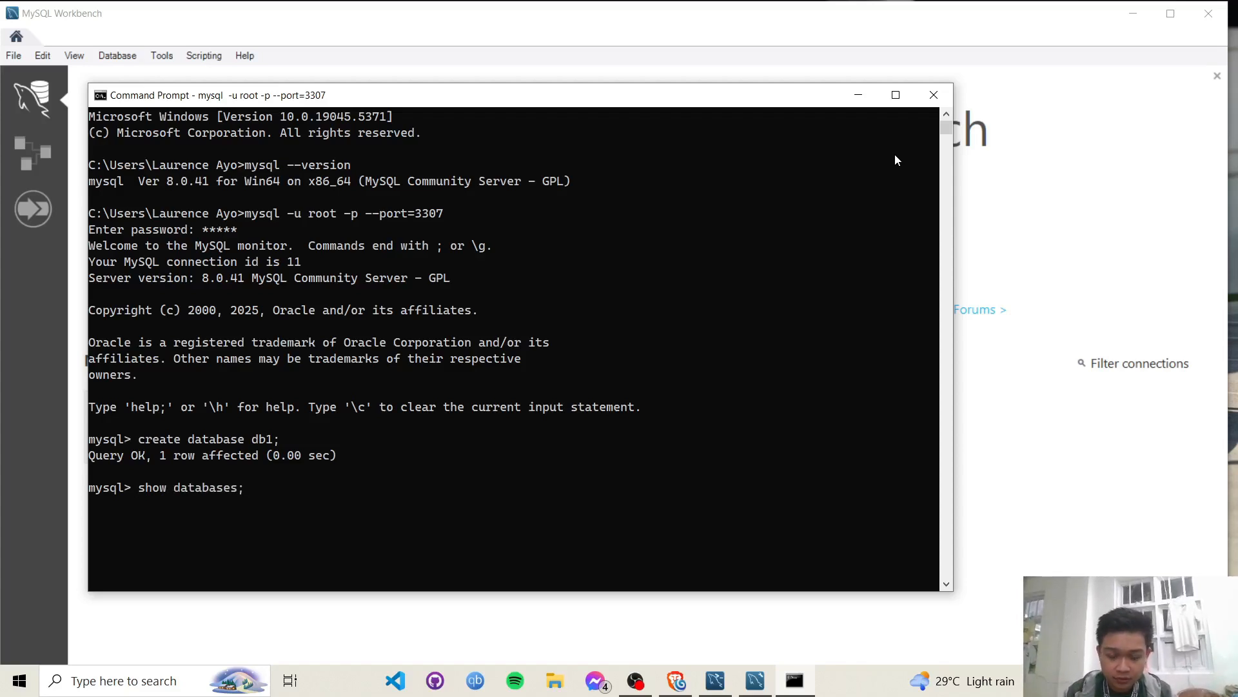
key("Return")
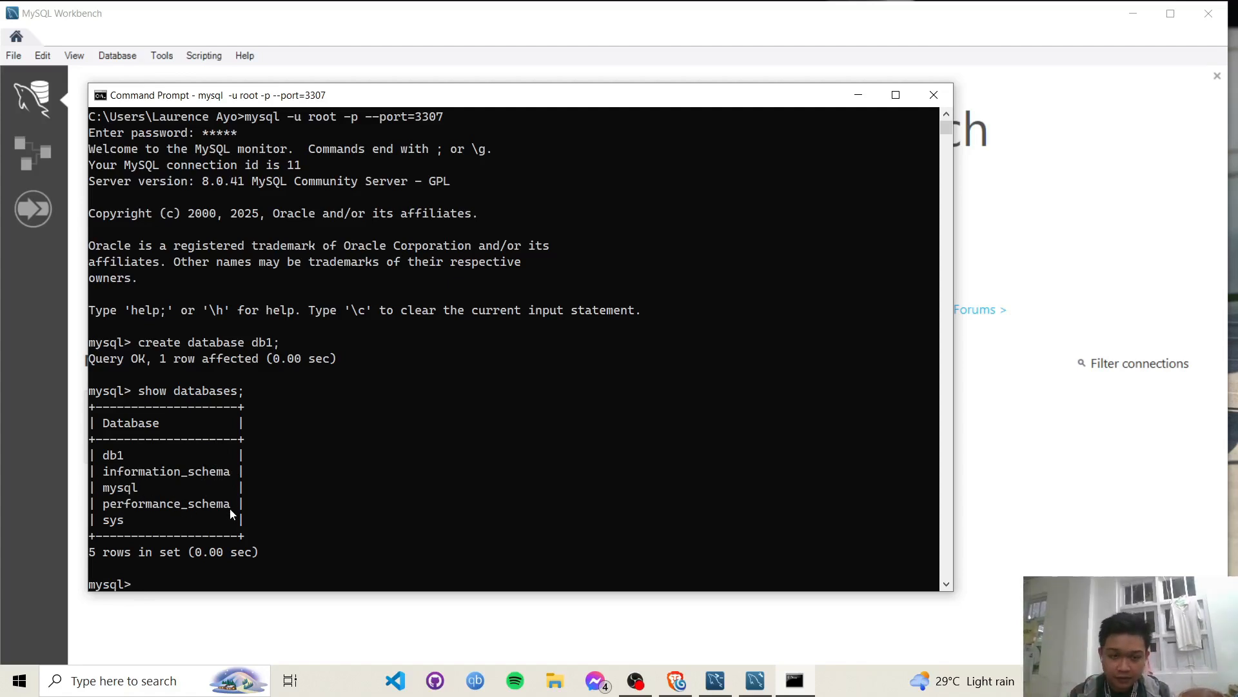
left_click(934, 97)
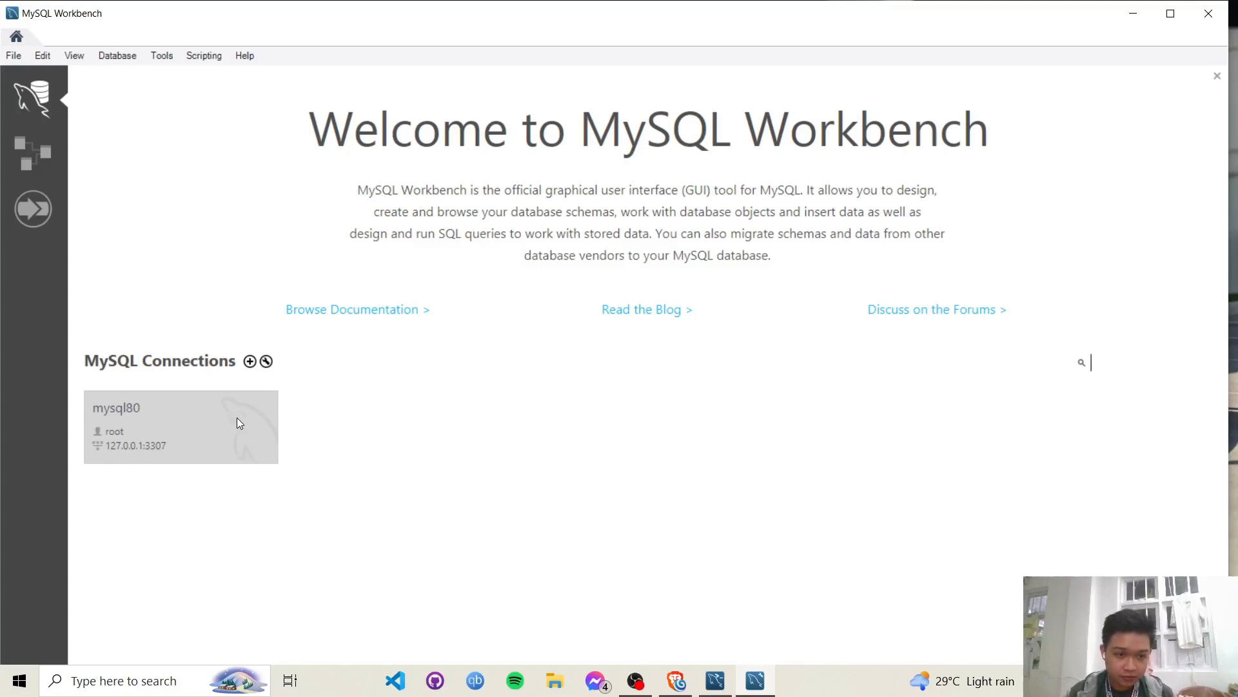
- Open the mysql80 connection and expand the db1 and sys schemas to list sys tables
left_click(182, 419)
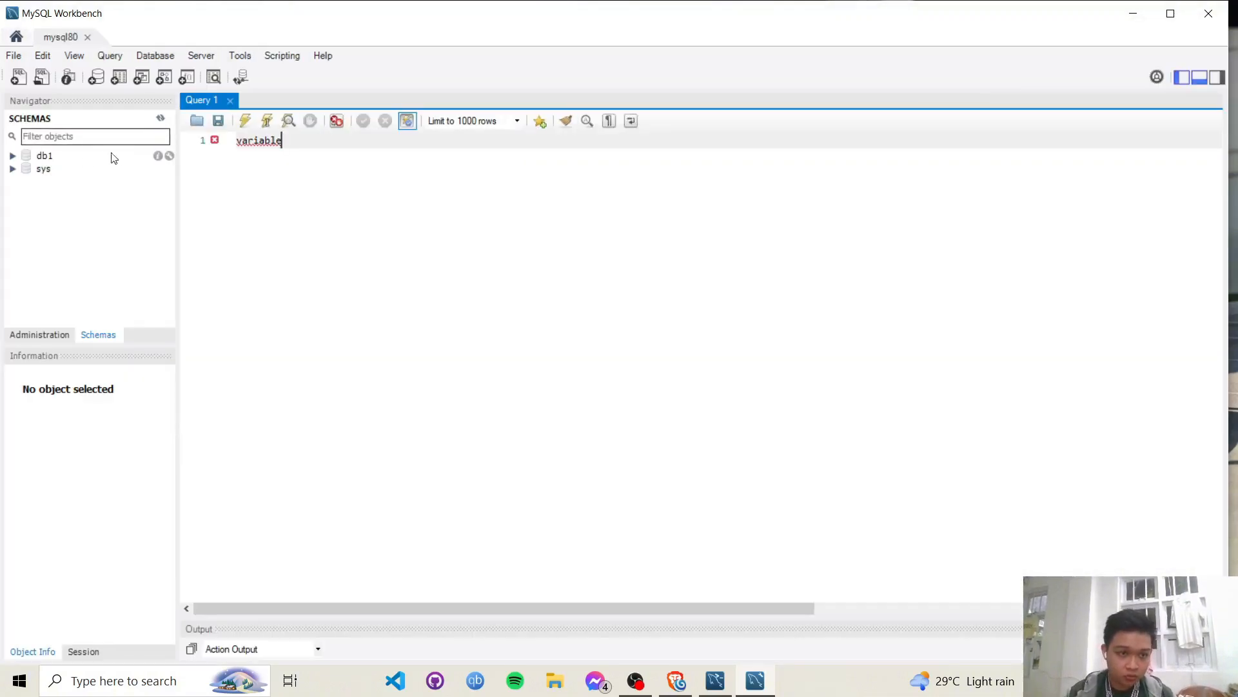
left_click(45, 158)
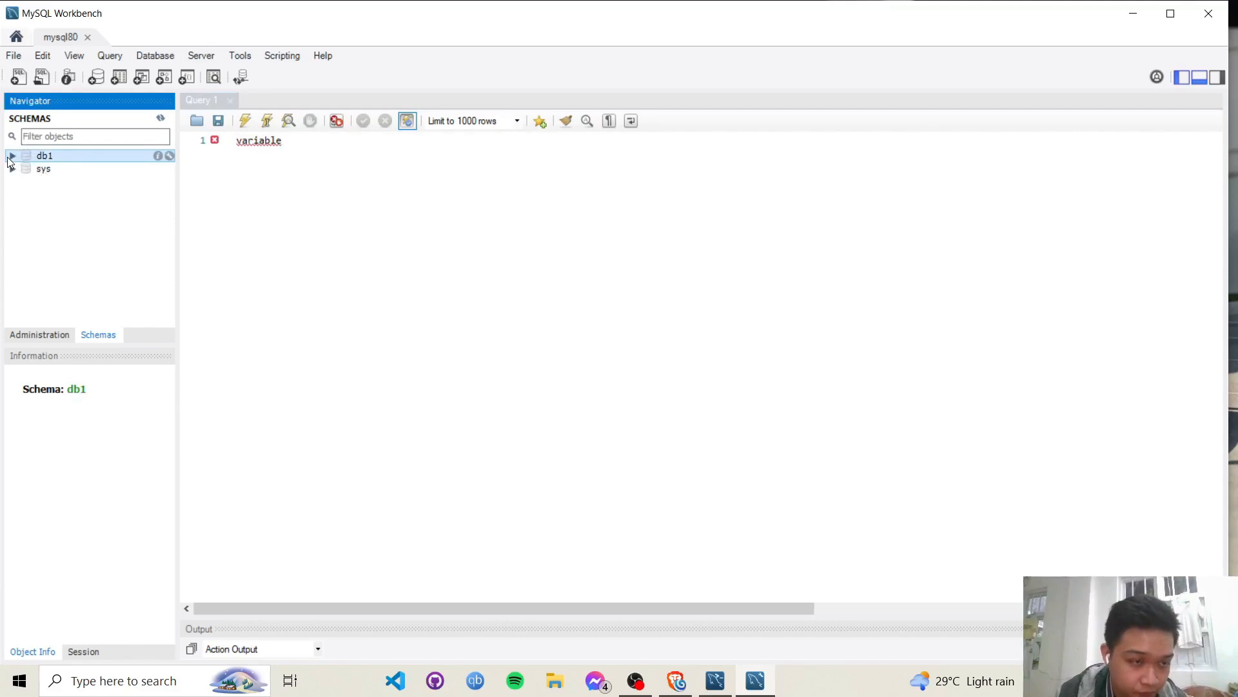
left_click(11, 157)
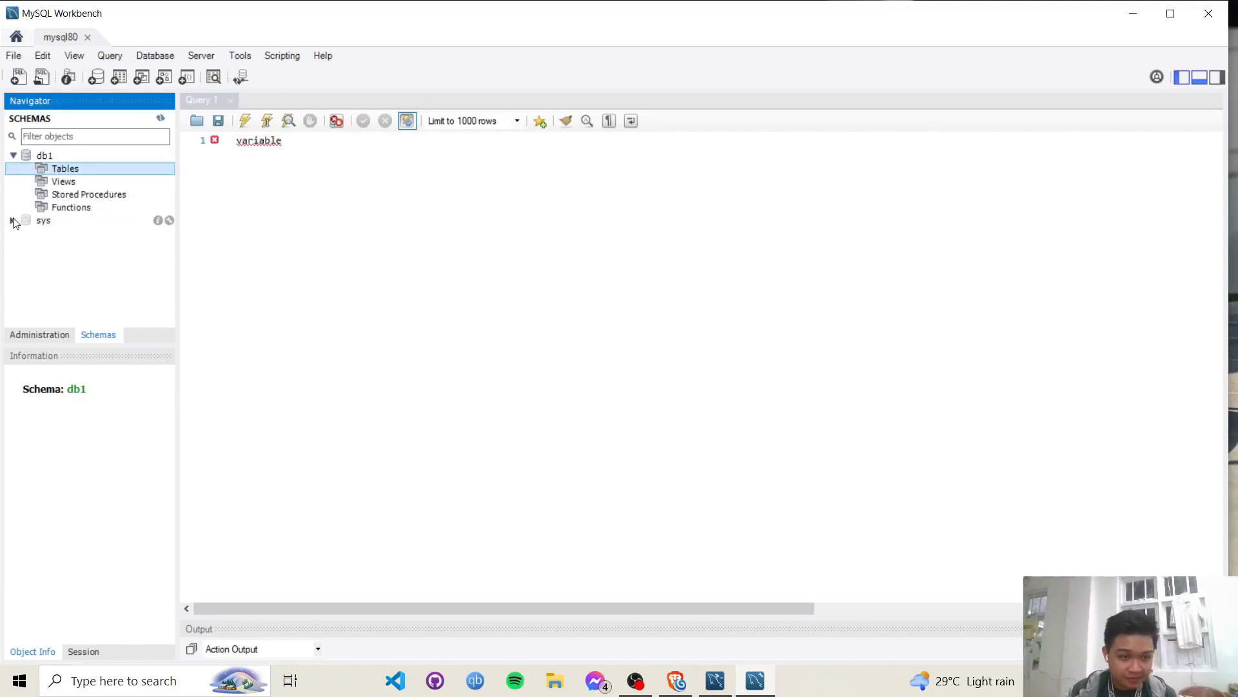
left_click(29, 221)
left_click(13, 221)
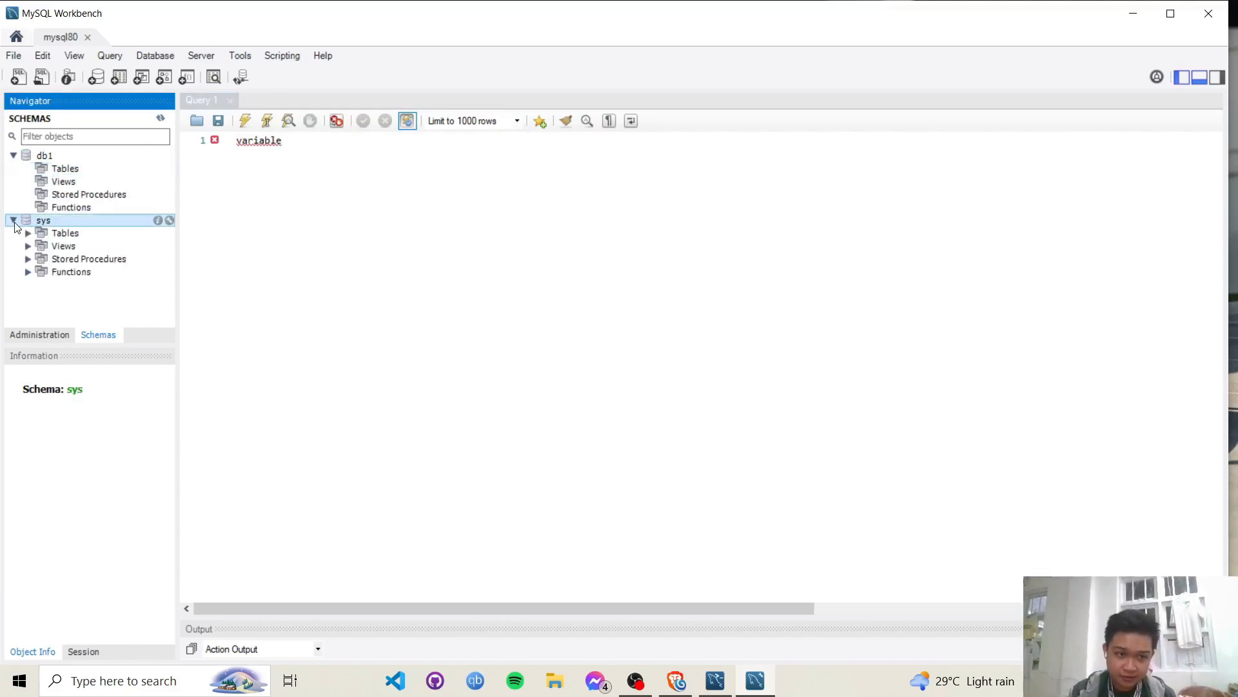
left_click(28, 232)
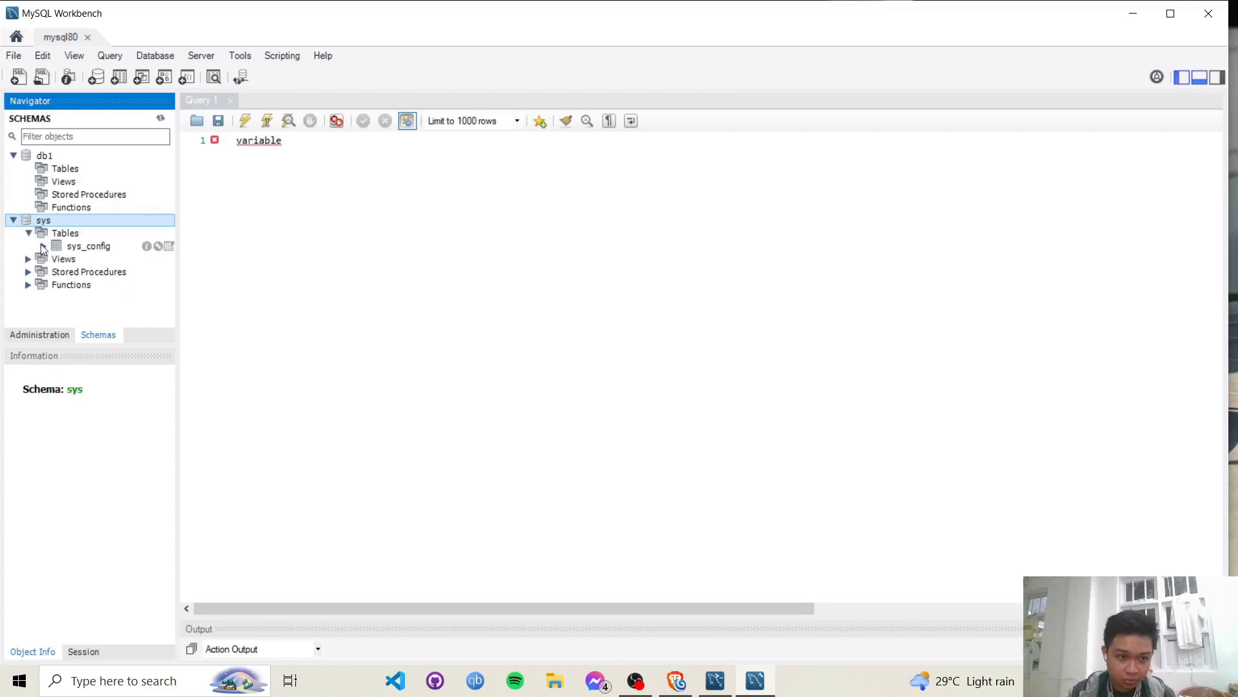
- Query all rows of sys.sys_config with SELECT * FROM sys.sys_config;
left_click(168, 247)
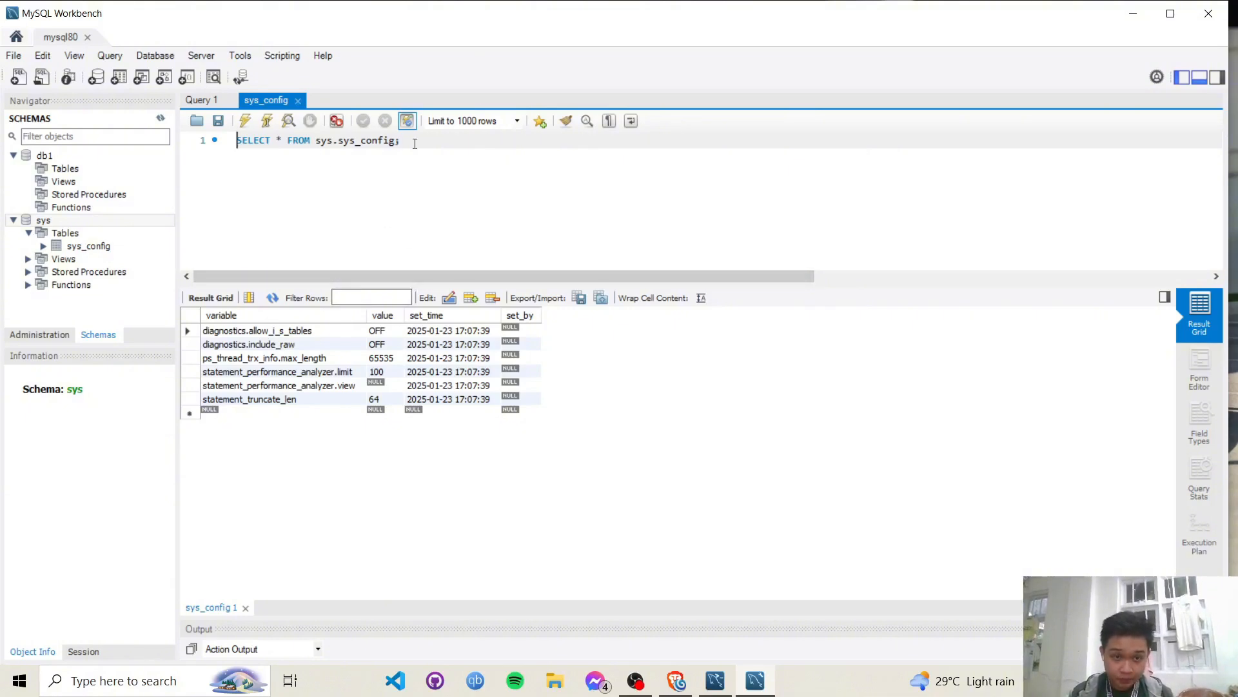
left_click_drag(415, 143, 238, 138)
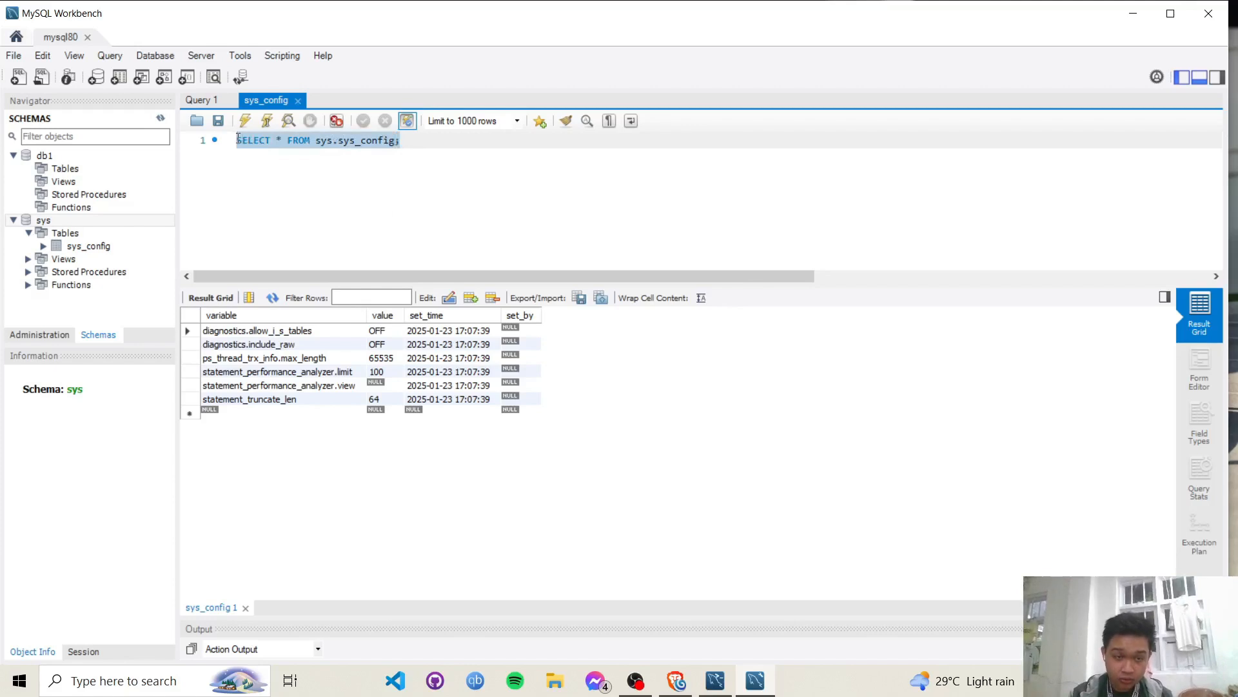
left_click(443, 147)
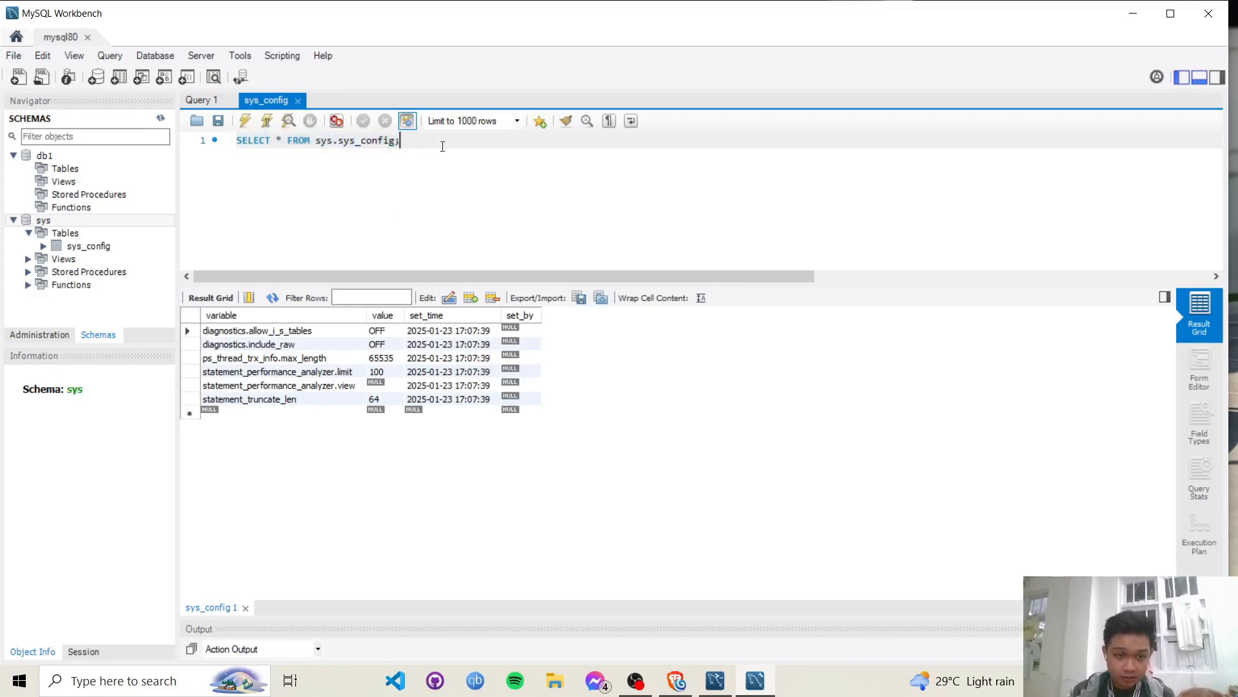
- Close Workbench and MySQL Shell, then tick the MySQL Server and Workbench lines in the notes with '/'
left_click(1210, 10)
left_click(714, 30)
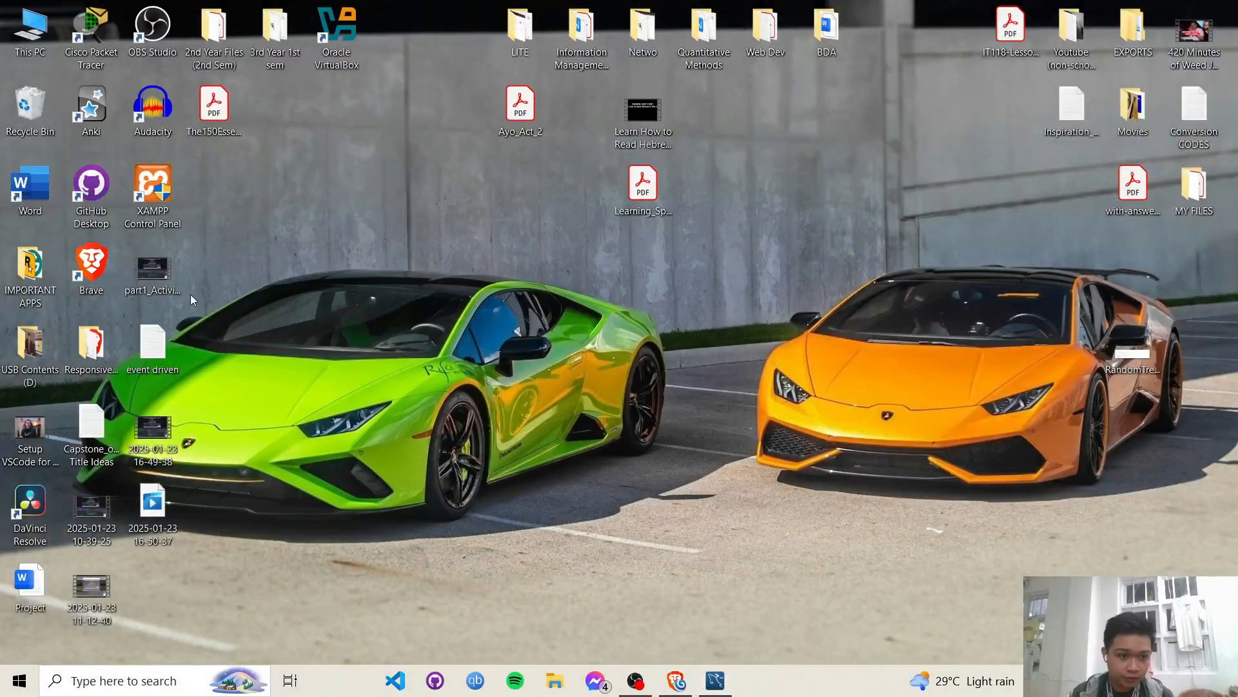
double_click(153, 349)
left_click(727, 209)
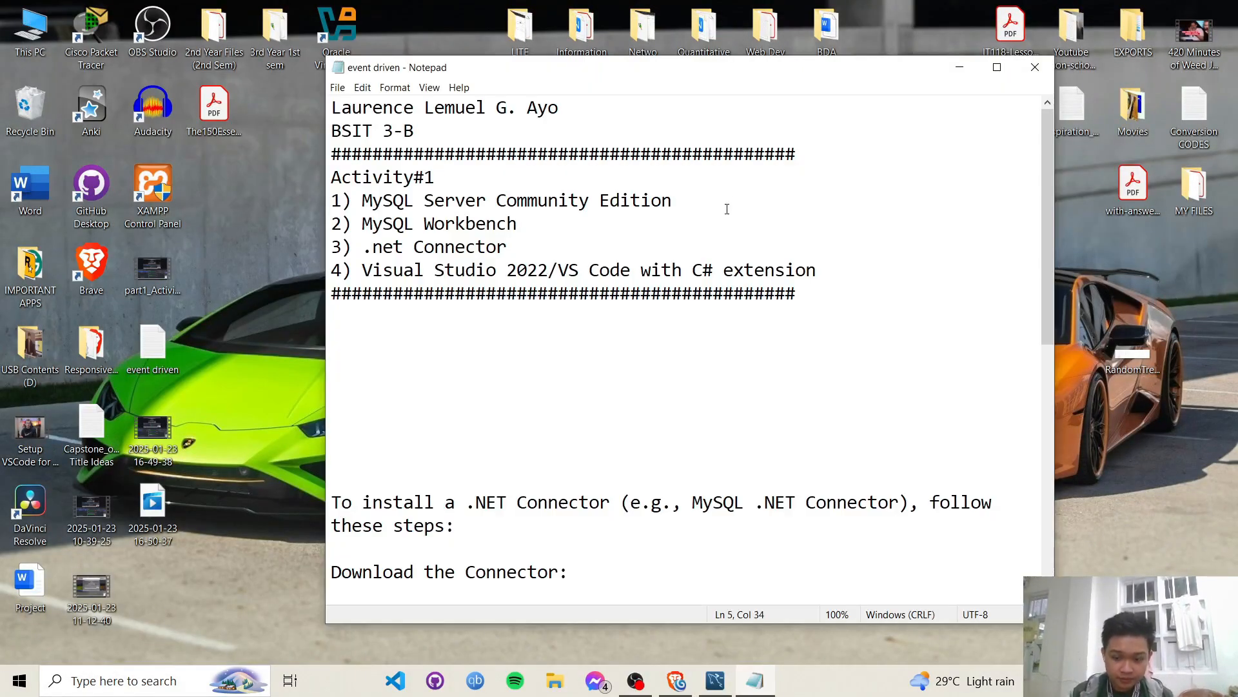
type("/")
key("Down")
type("/")
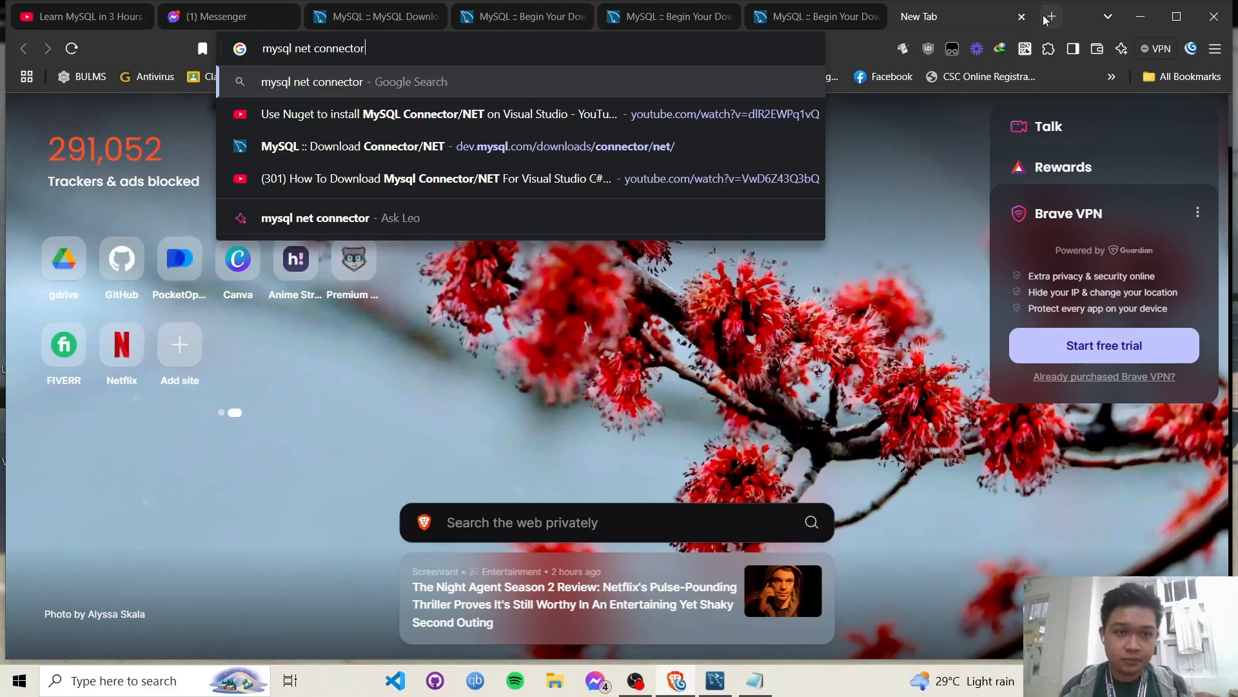
- Search mysql net connector and open the Connector/NET 9.2.0 Windows MSI download
key("Return")
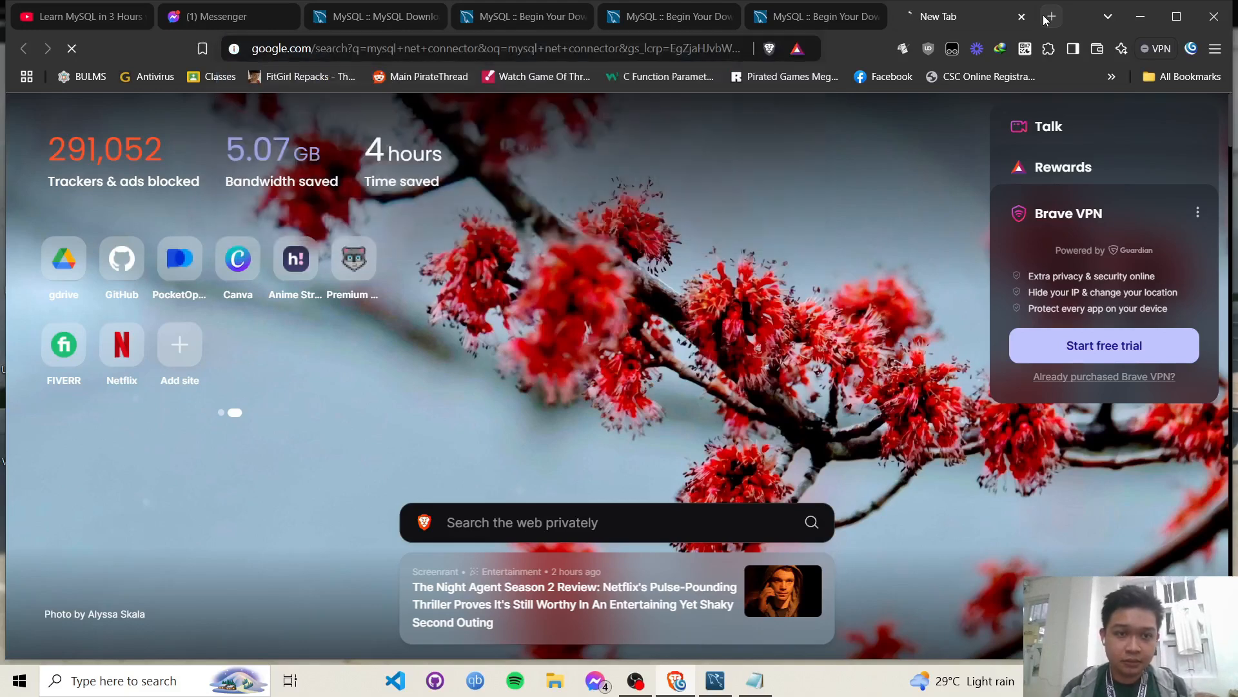
left_click(303, 250)
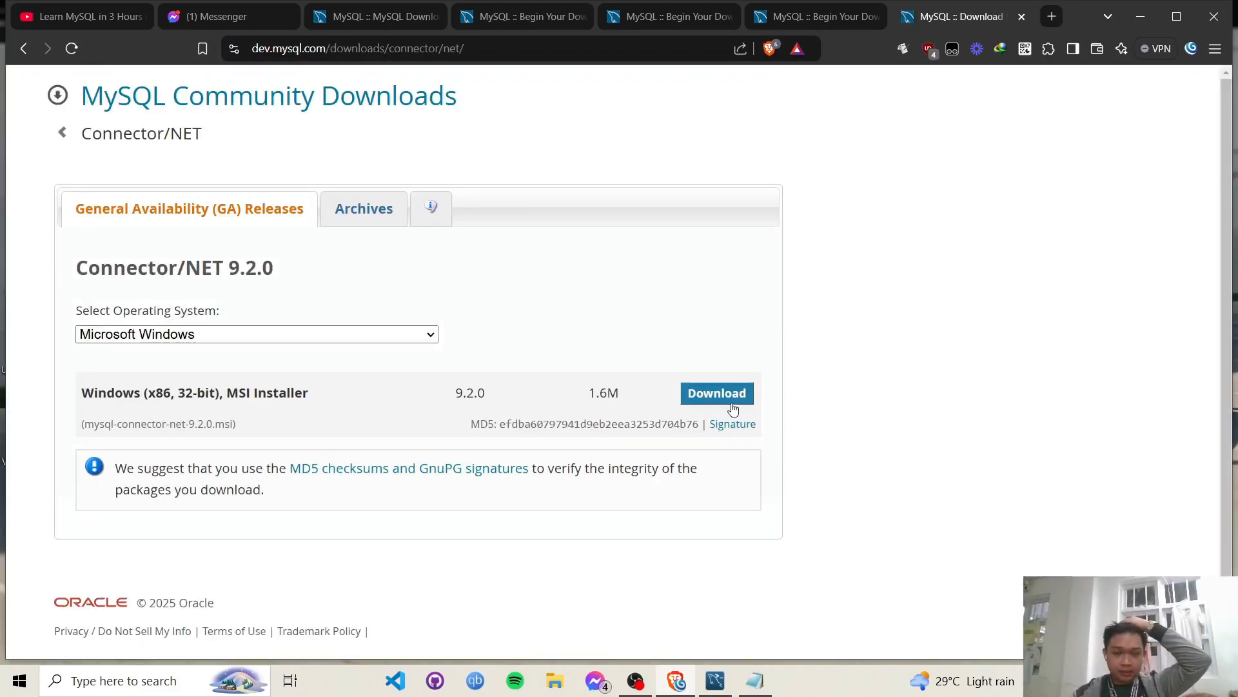
left_click(727, 403)
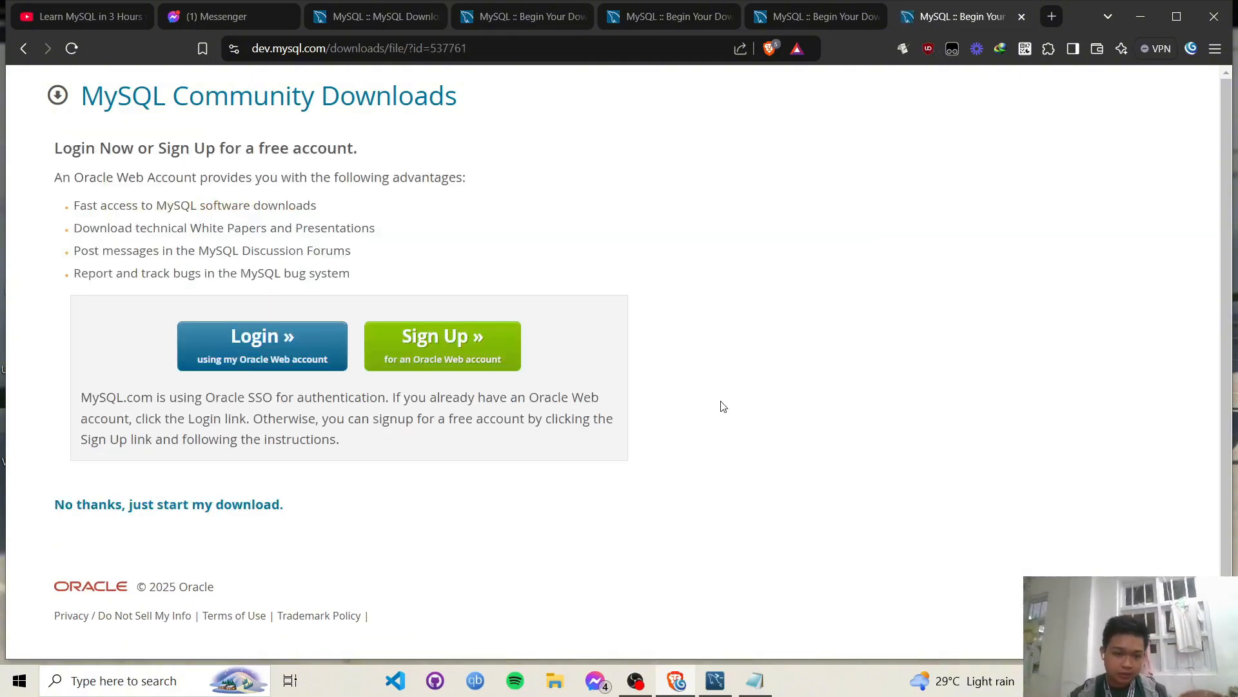
left_click(197, 506)
- Dismiss the download manager's trial warnings and cancel saving mysql-connector-net-9.2.0.msi
left_click(734, 394)
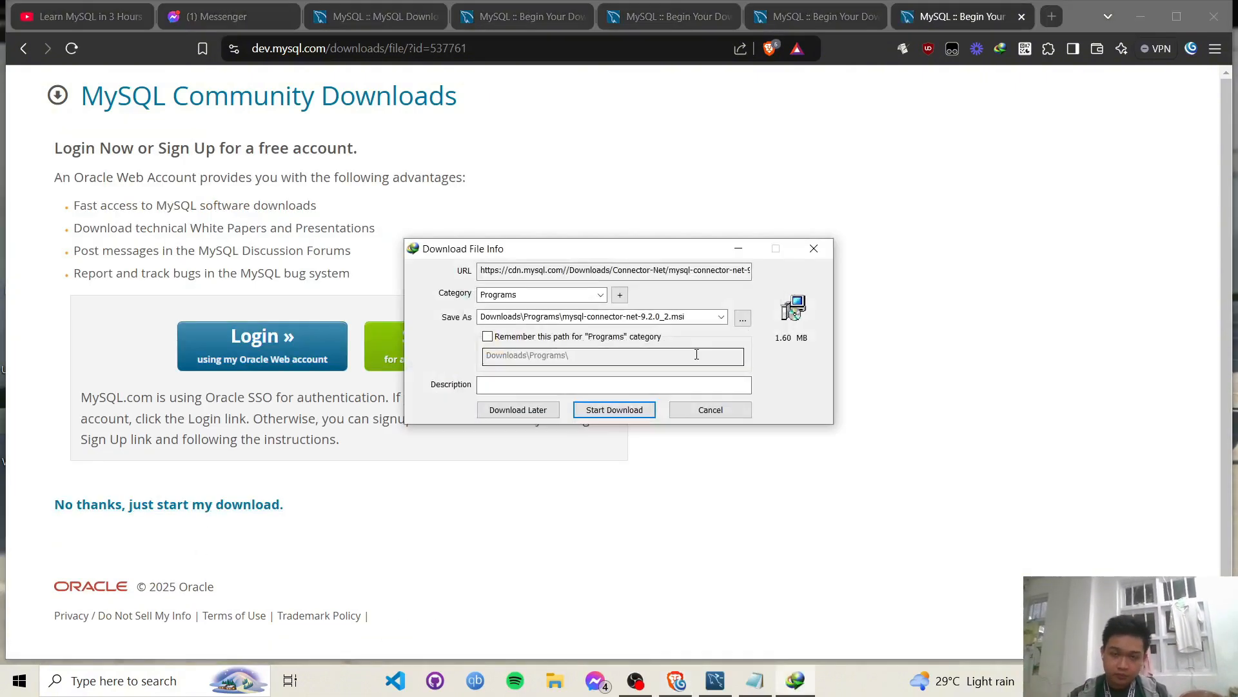
left_click(812, 320)
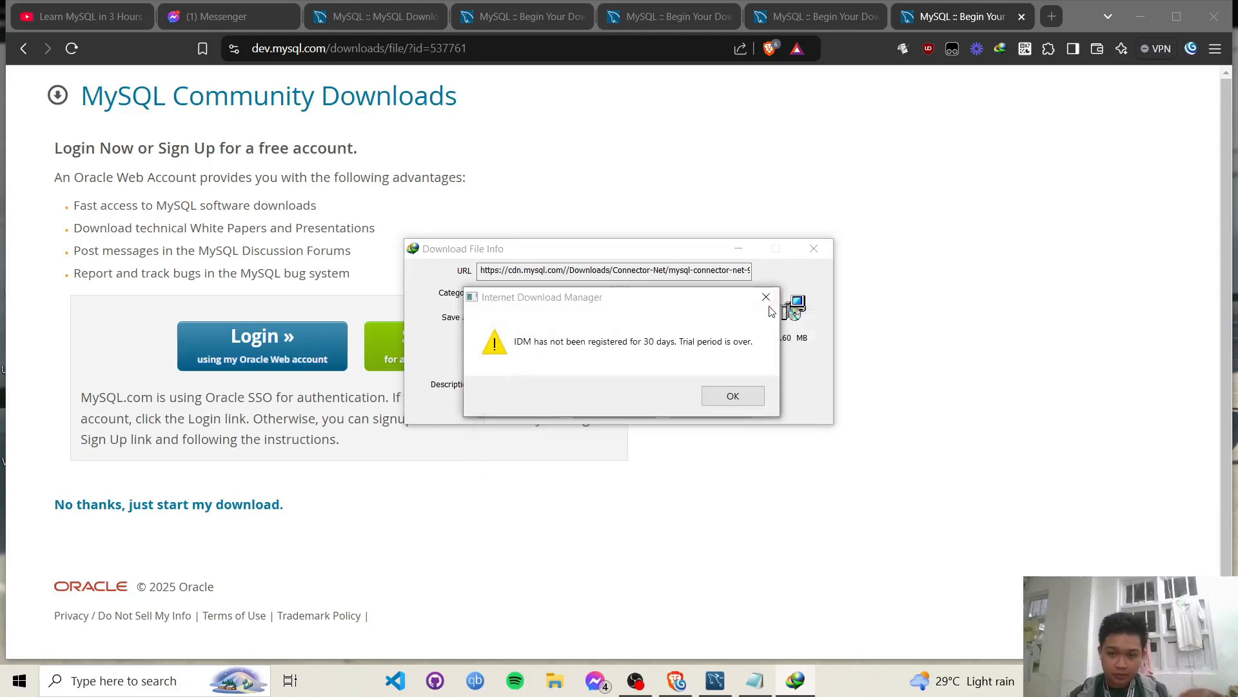
left_click(767, 299)
left_click(710, 409)
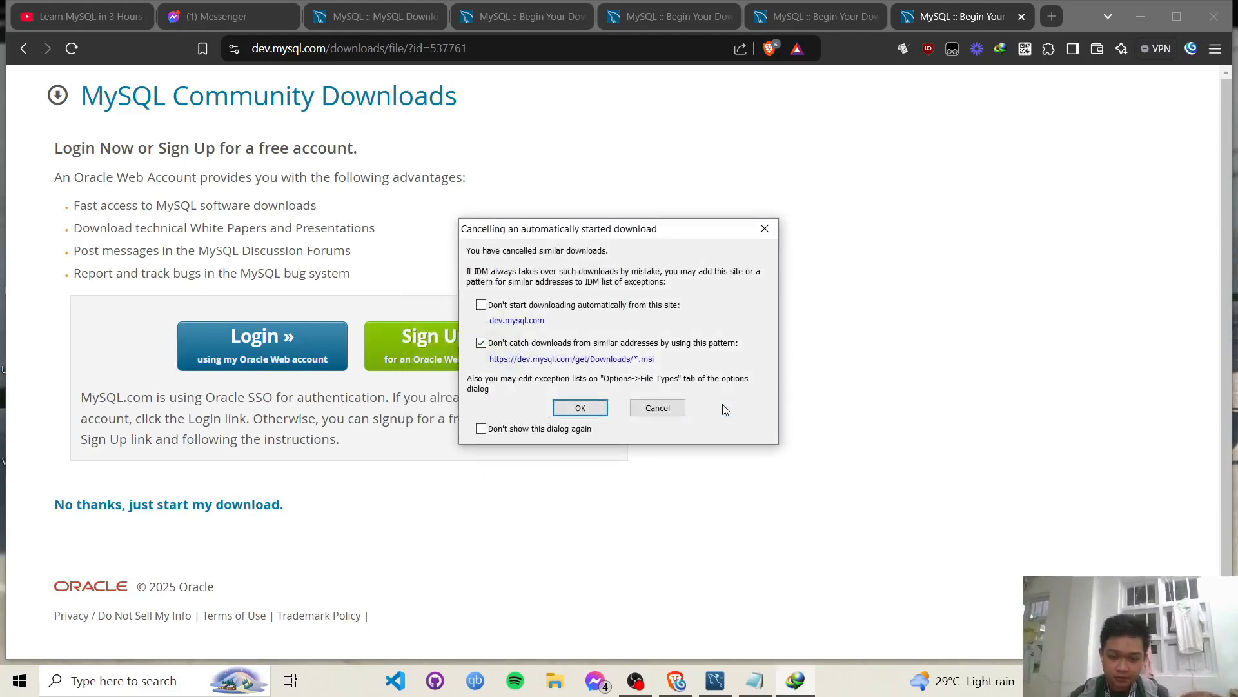
left_click(766, 234)
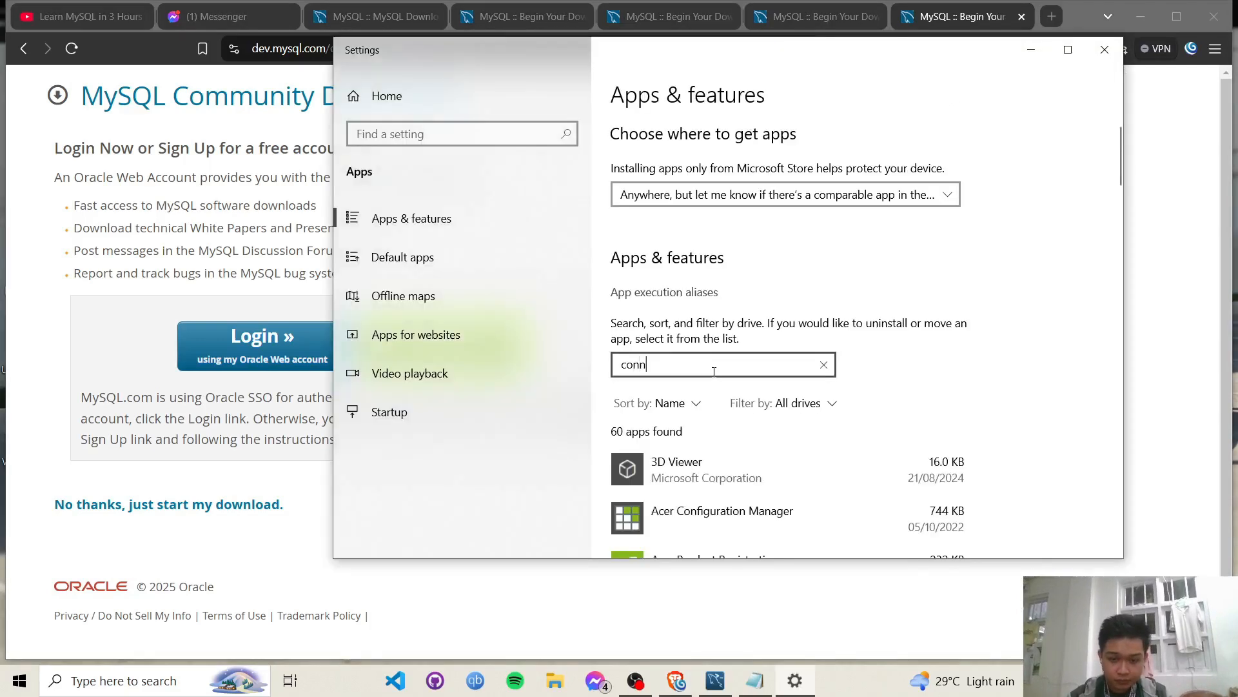
- Confirm Connector/NET 9.2.0 is listed in Apps & features, close Settings, and return to the notes
type("e")
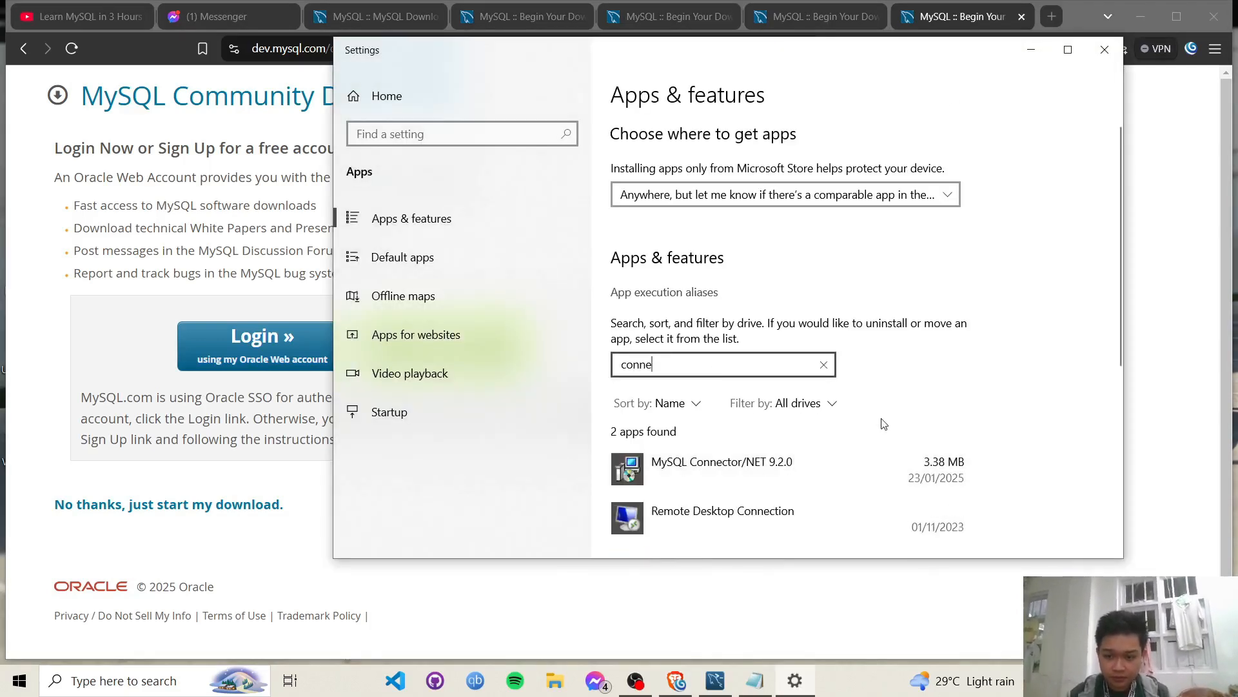
left_click(1105, 52)
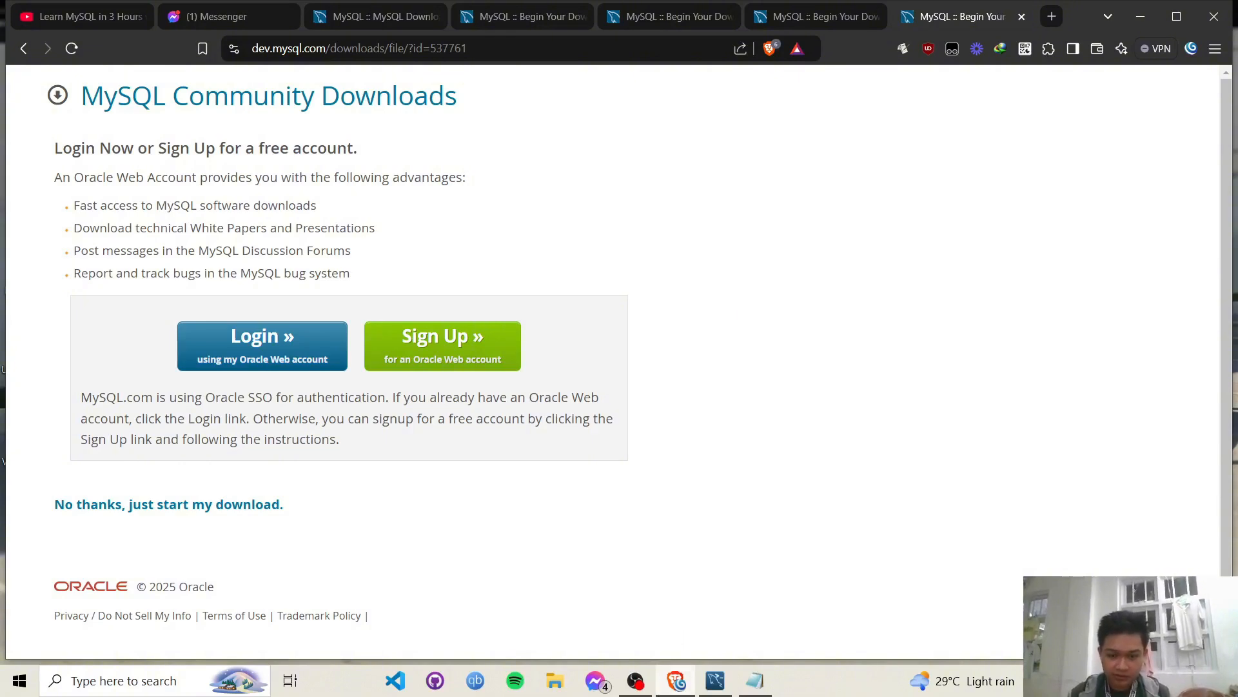
left_click(755, 681)
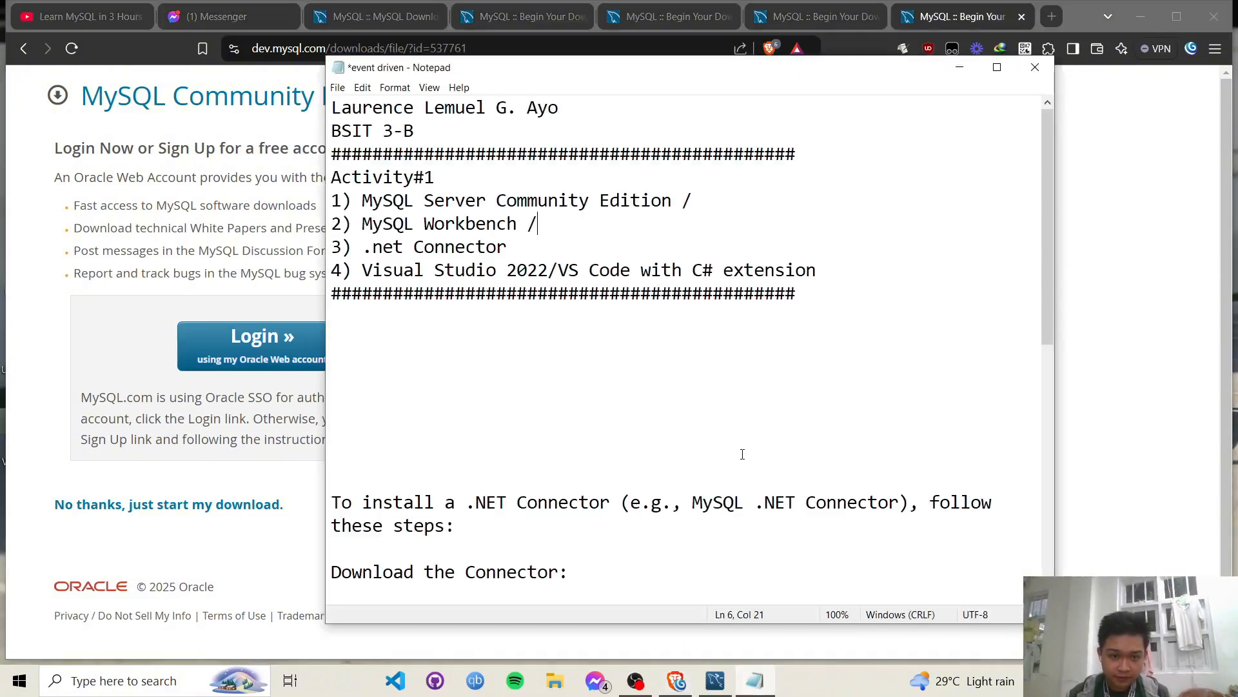
scroll(742, 454, "down", 2)
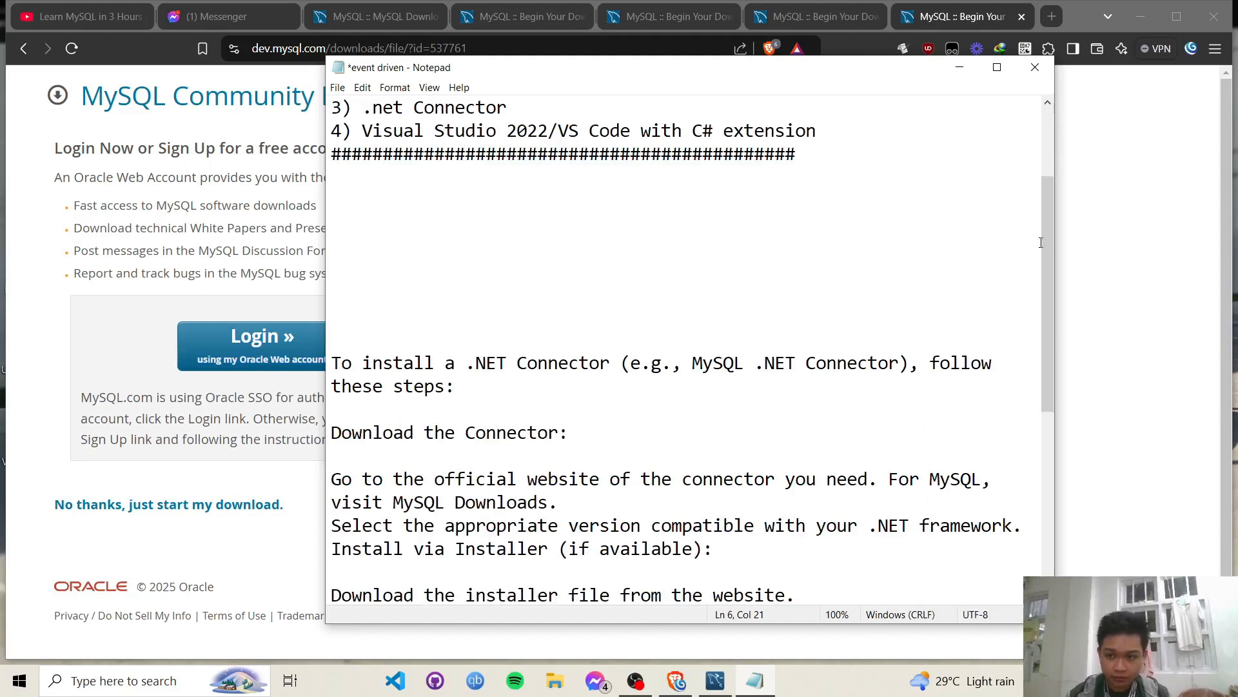
- Review the .NET Connector install steps in the event driven notes
left_click_drag(1042, 243, 1049, 318)
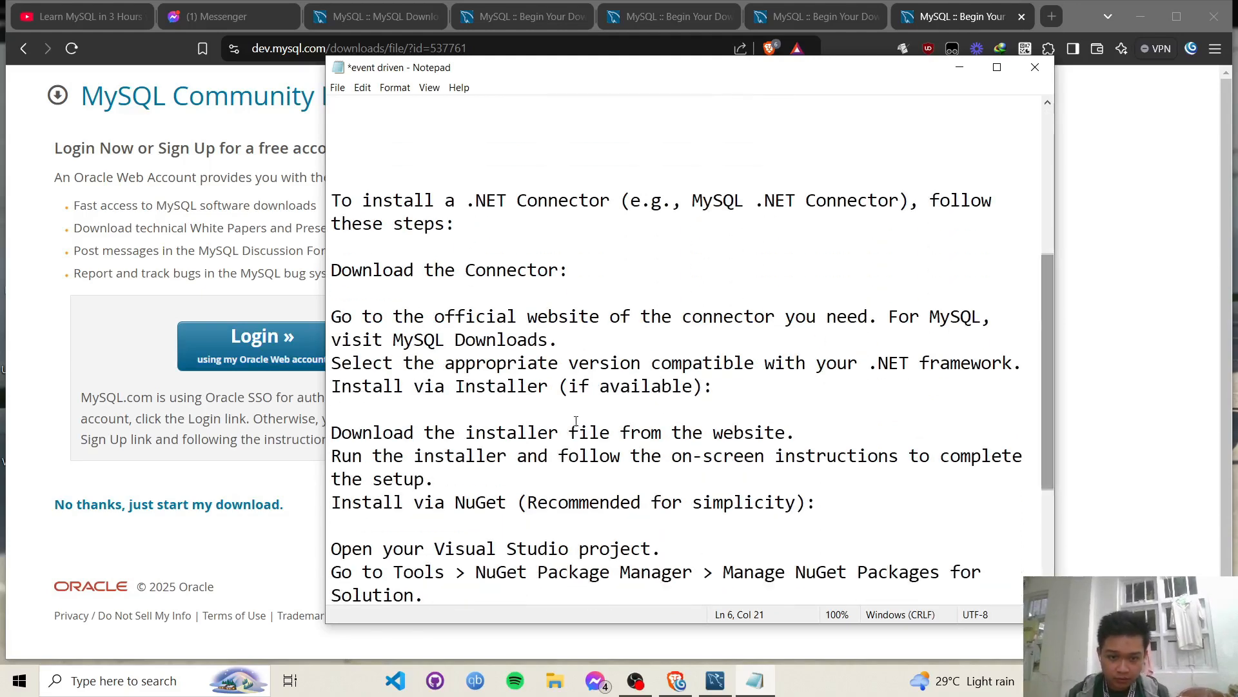
scroll(545, 345, "down", 1)
left_click_drag(455, 433, 500, 433)
left_click(717, 387)
- Look up NuGet in Brave, close that tab, and return to the notes at the Visual Studio line
left_click(1038, 18)
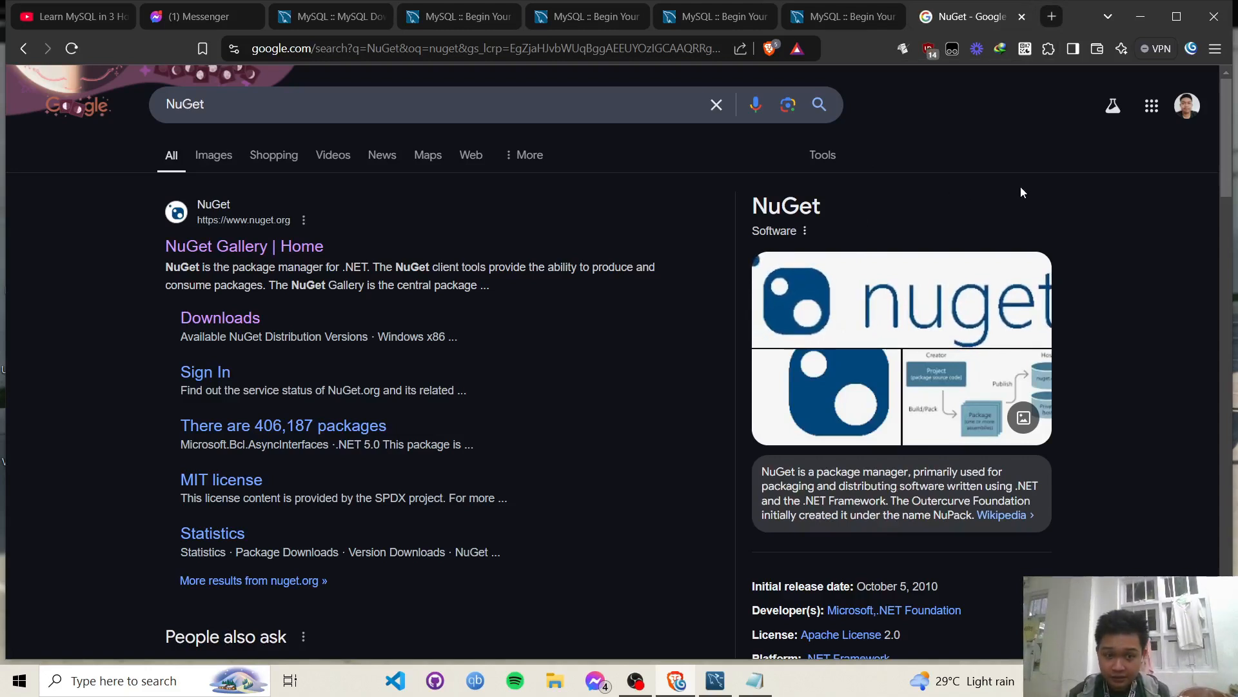
left_click(1023, 21)
left_click(755, 680)
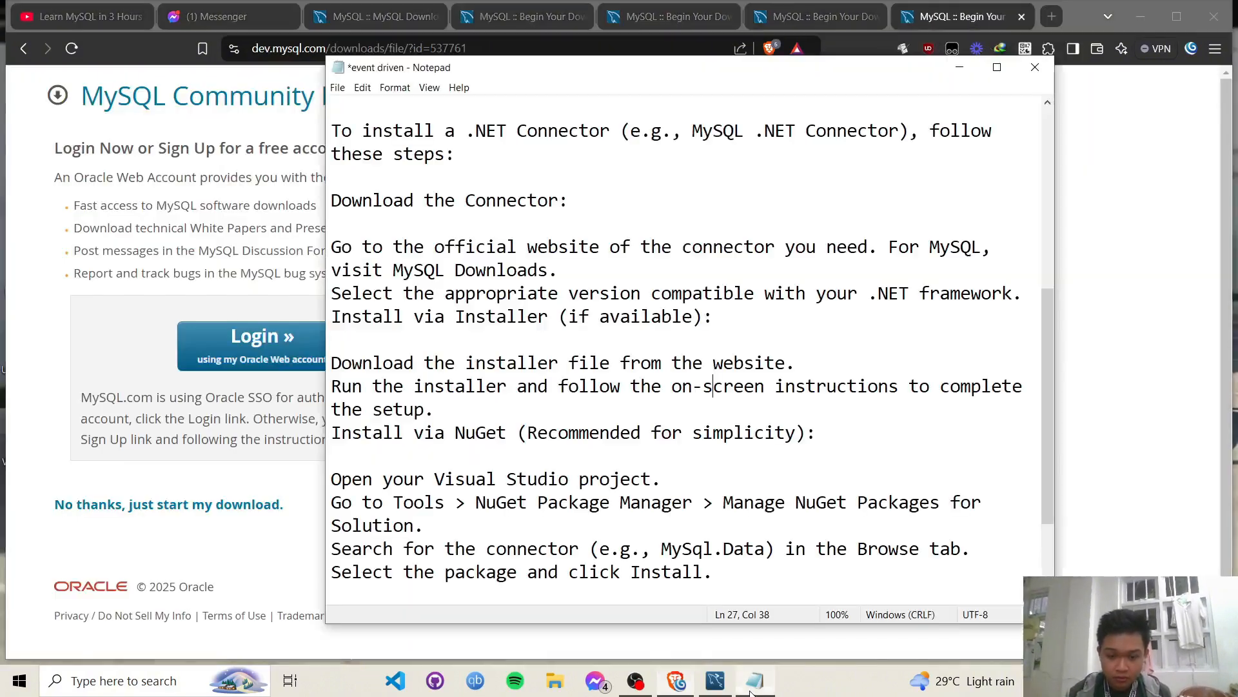
scroll(937, 417, "down", 2)
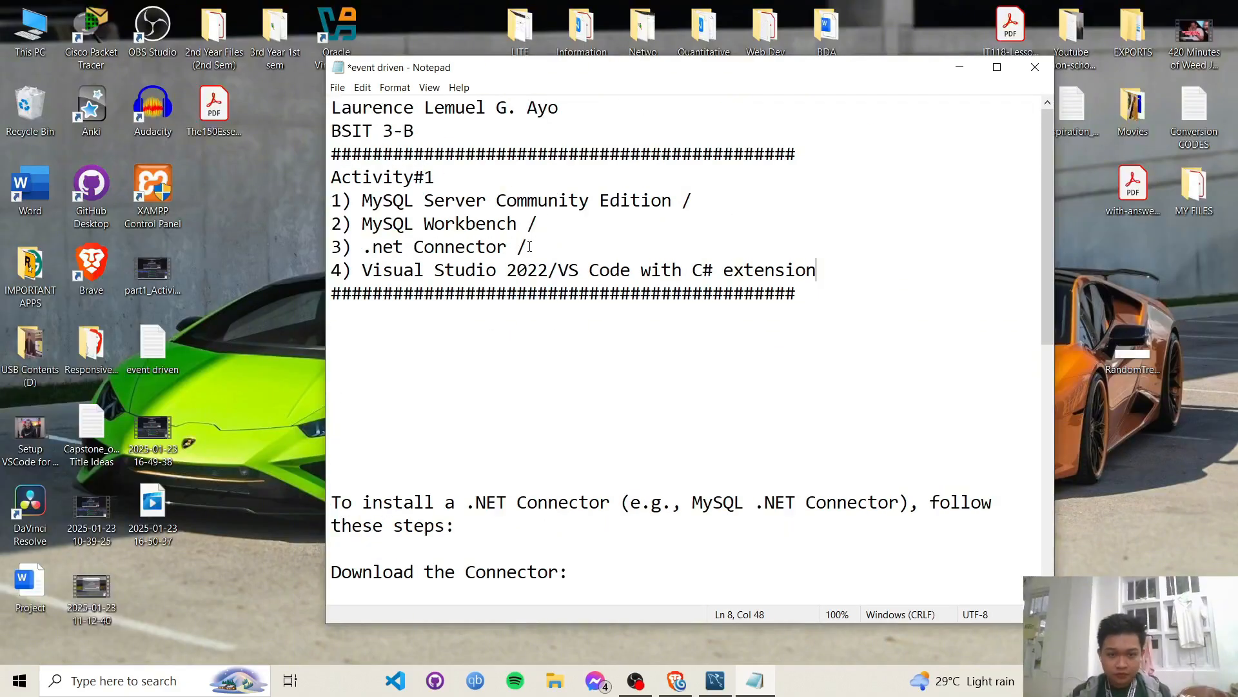
left_click(478, 274)
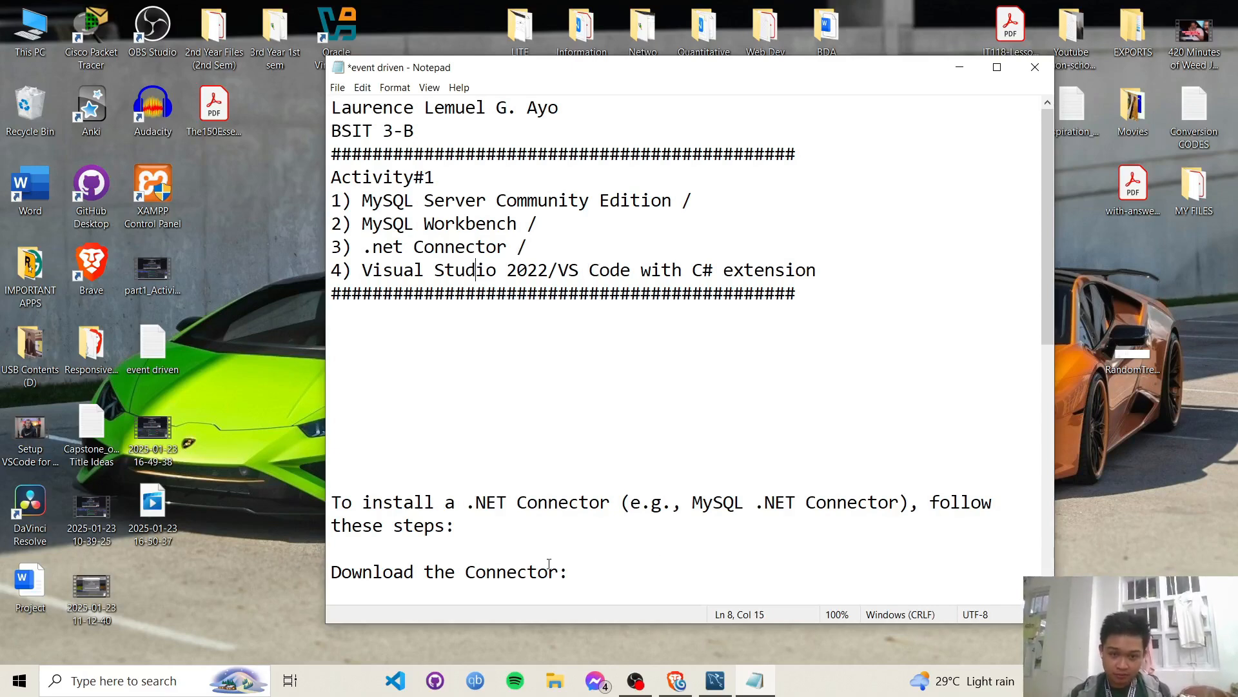
- Try launching Visual Studio Installer, keep its broken shortcut, and open a new Brave tab
left_click(729, 659)
key("super")
type("visual")
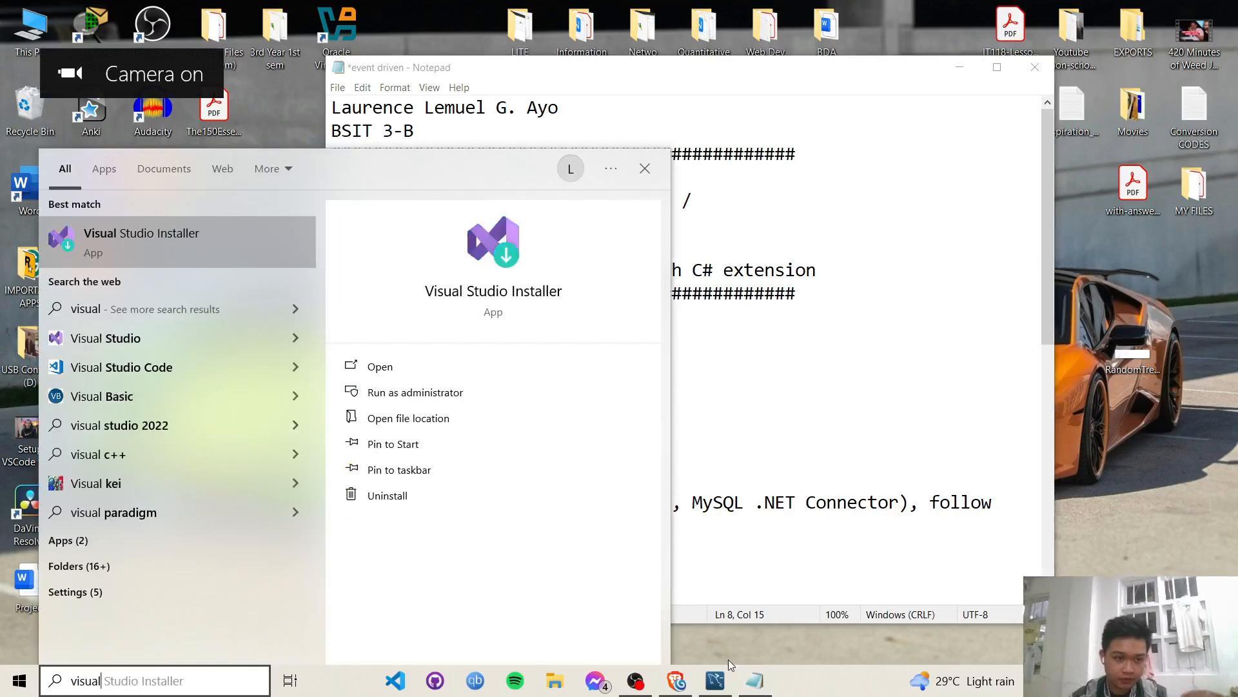
key("Return")
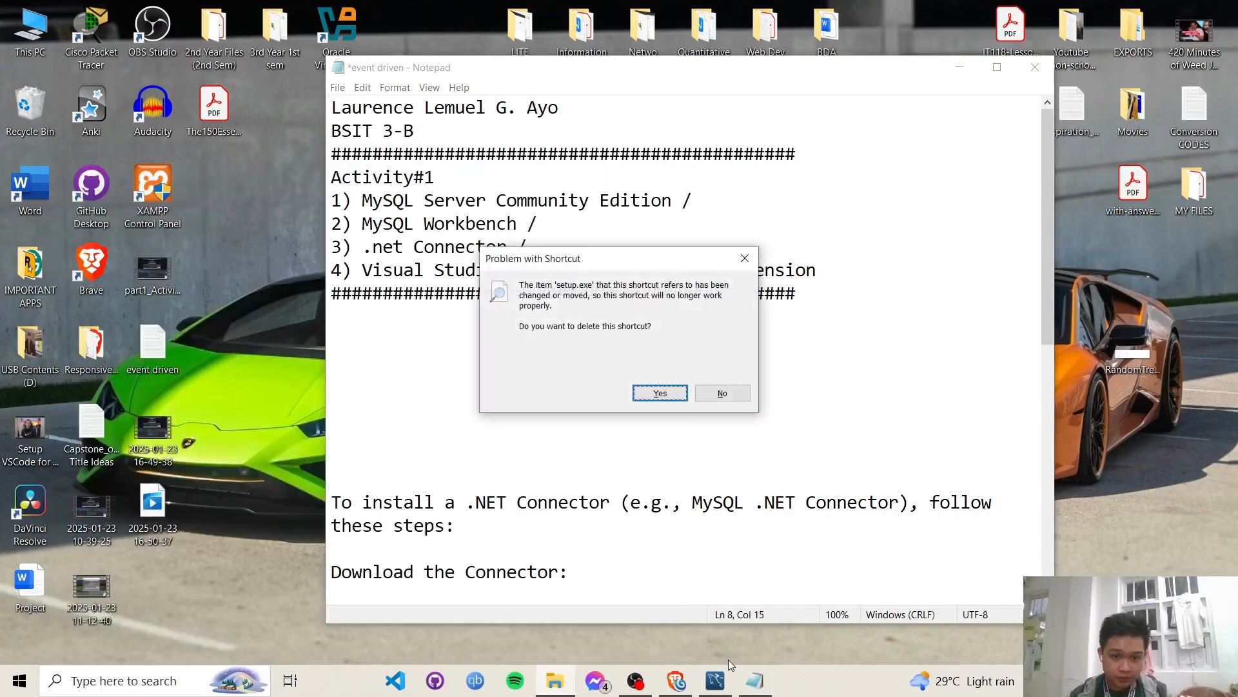
left_click(728, 395)
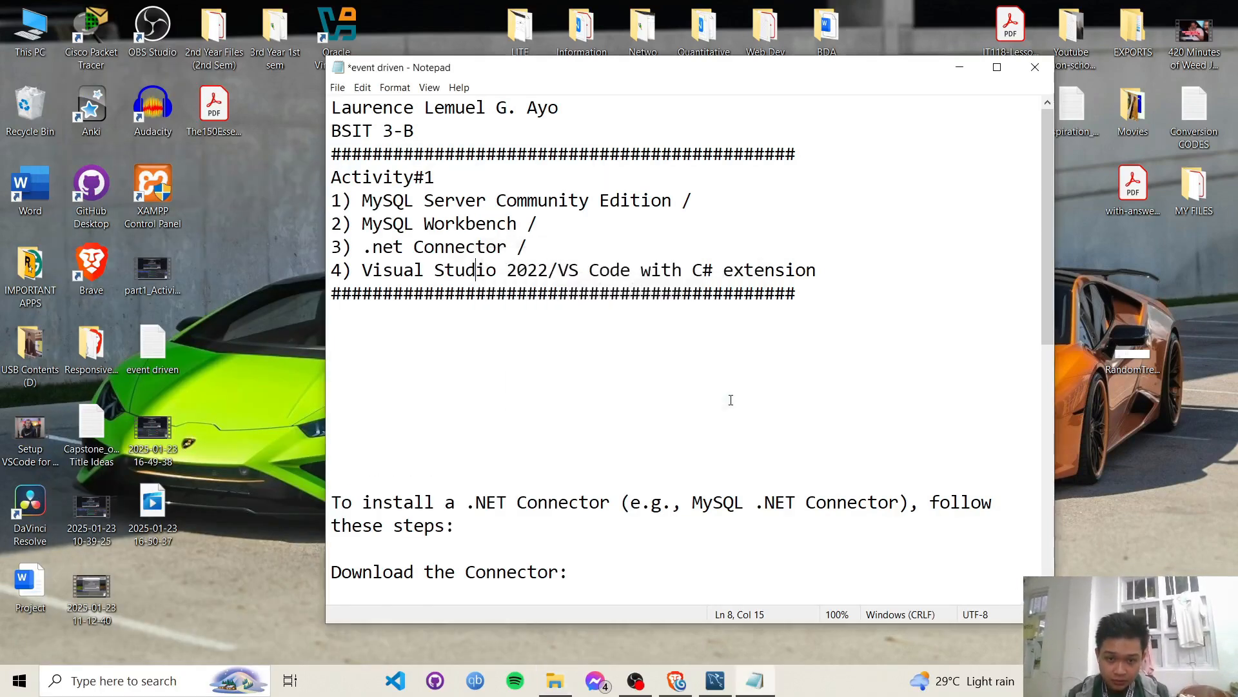
left_click(676, 680)
key("ctrl+t")
- Search the web for 'visual studio' and open the official Visual Studio site
type("visual studio")
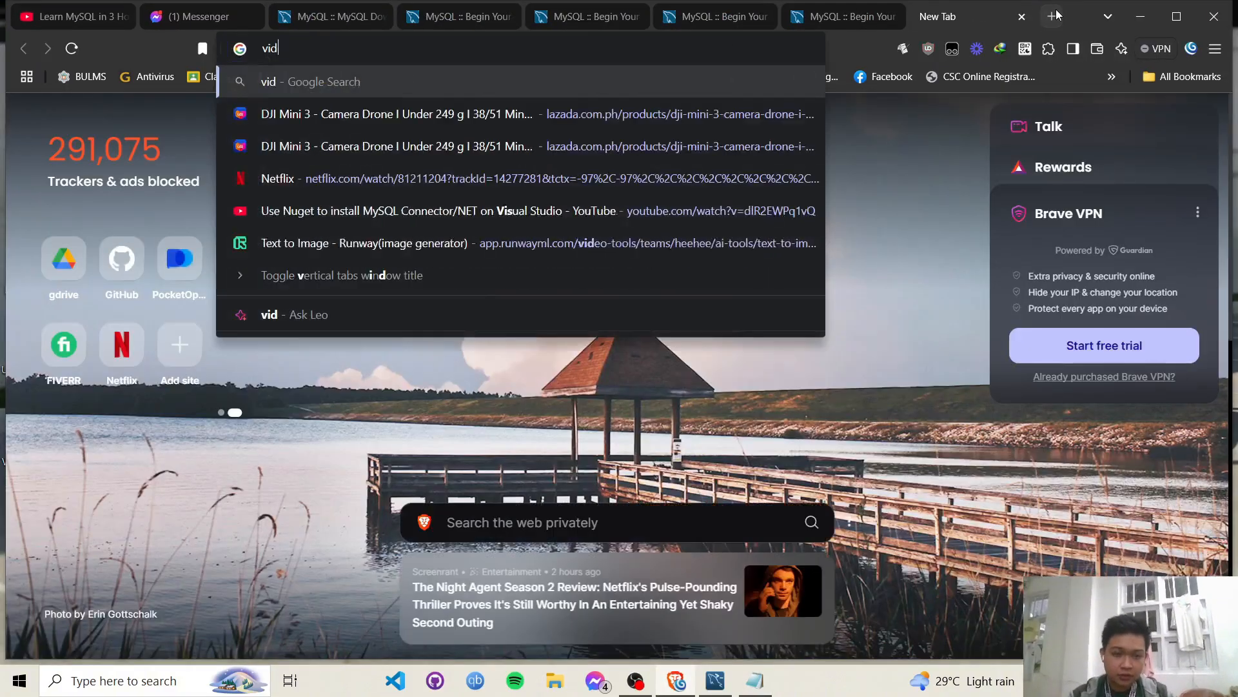
key("Return")
left_click(534, 326)
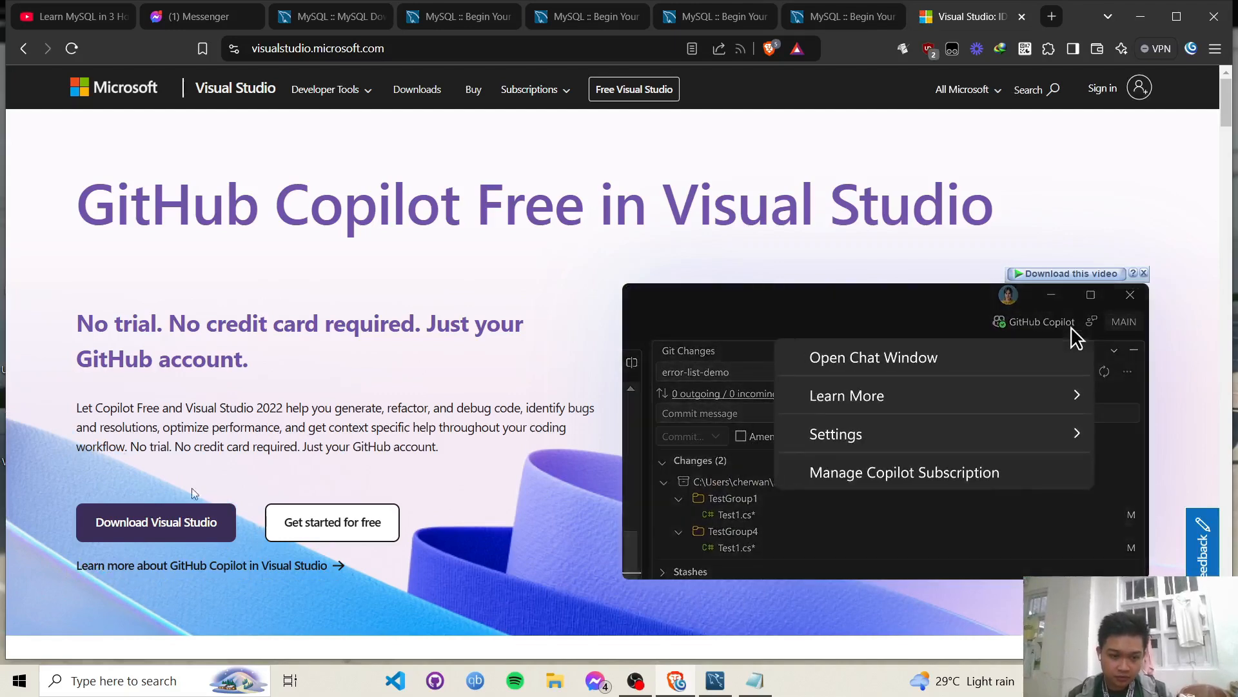
- Download the Visual Studio Community 2022 installer, overwriting the old file, and let it prepare
left_click(183, 525)
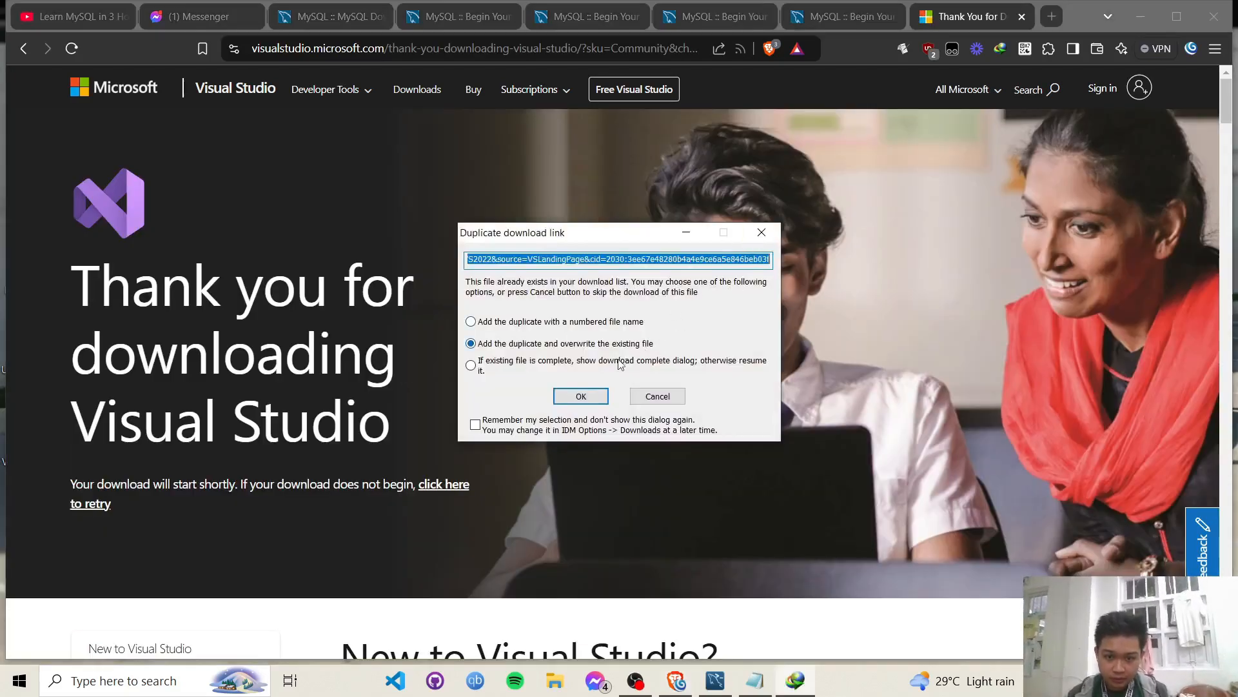
left_click(580, 396)
left_click(640, 409)
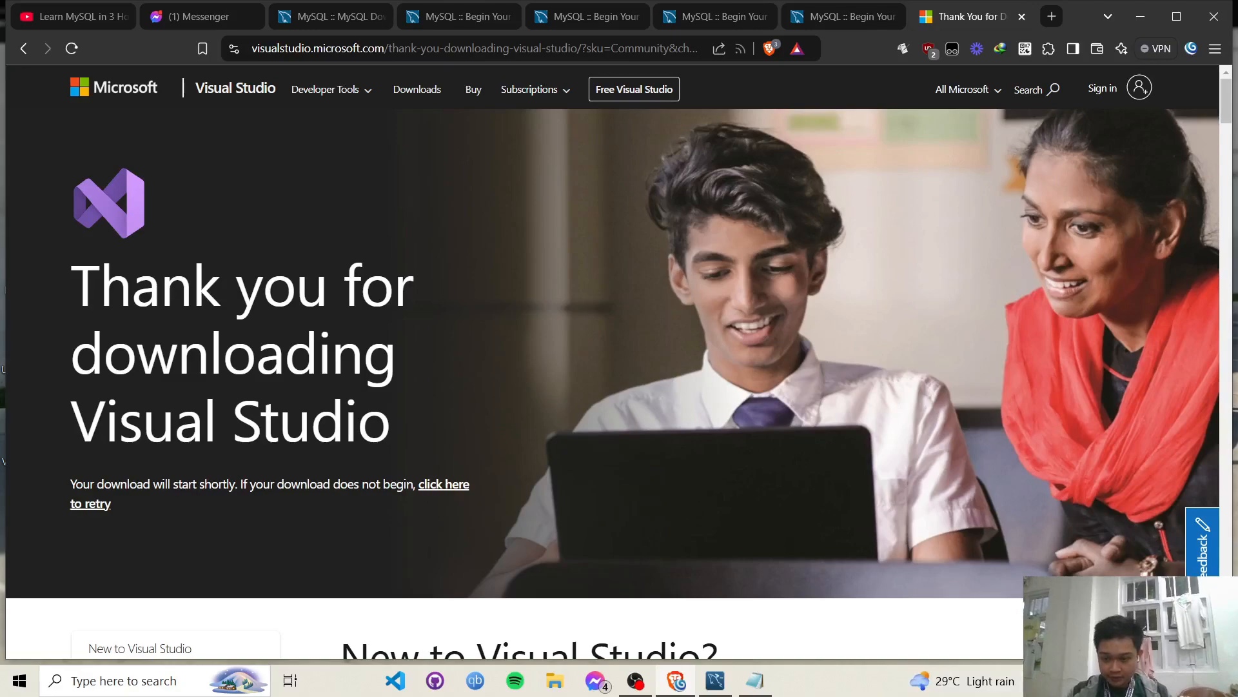
left_click(676, 681)
left_click(764, 425)
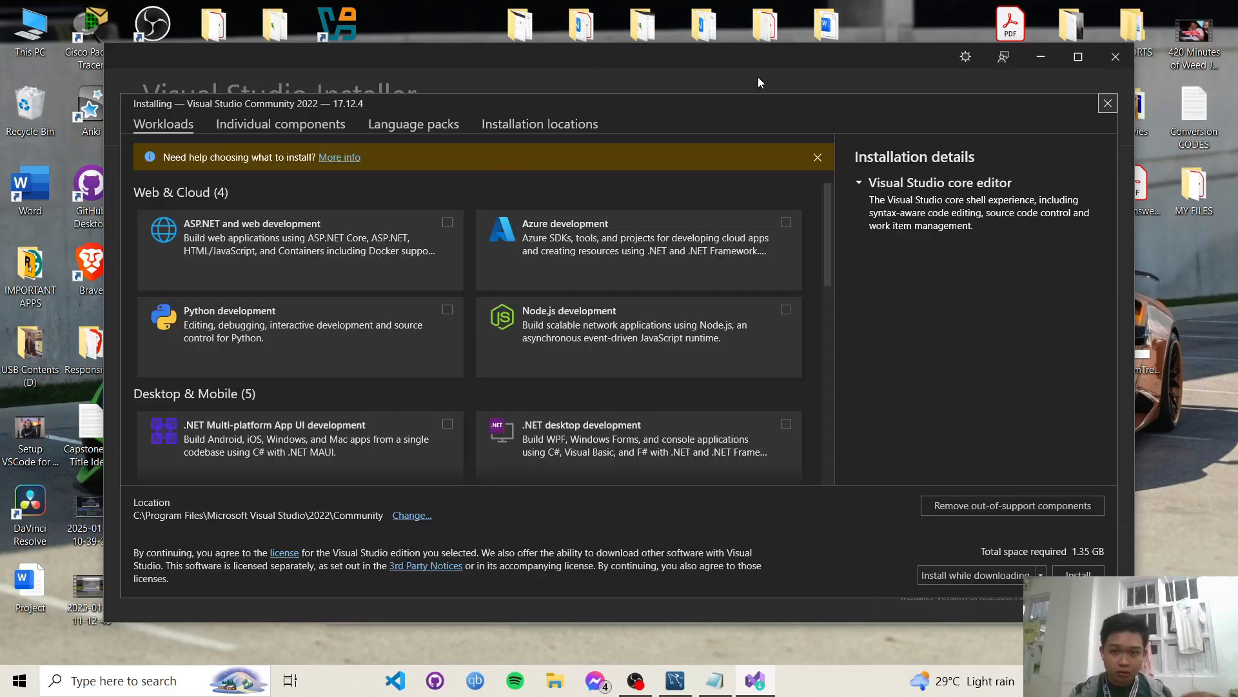
- Select the .NET Multi-platform App UI, .NET desktop development and Python development workloads
mouse_move(750, 69)
left_mouse_down()
mouse_move(743, 141)
mouse_move(761, 49)
left_mouse_up()
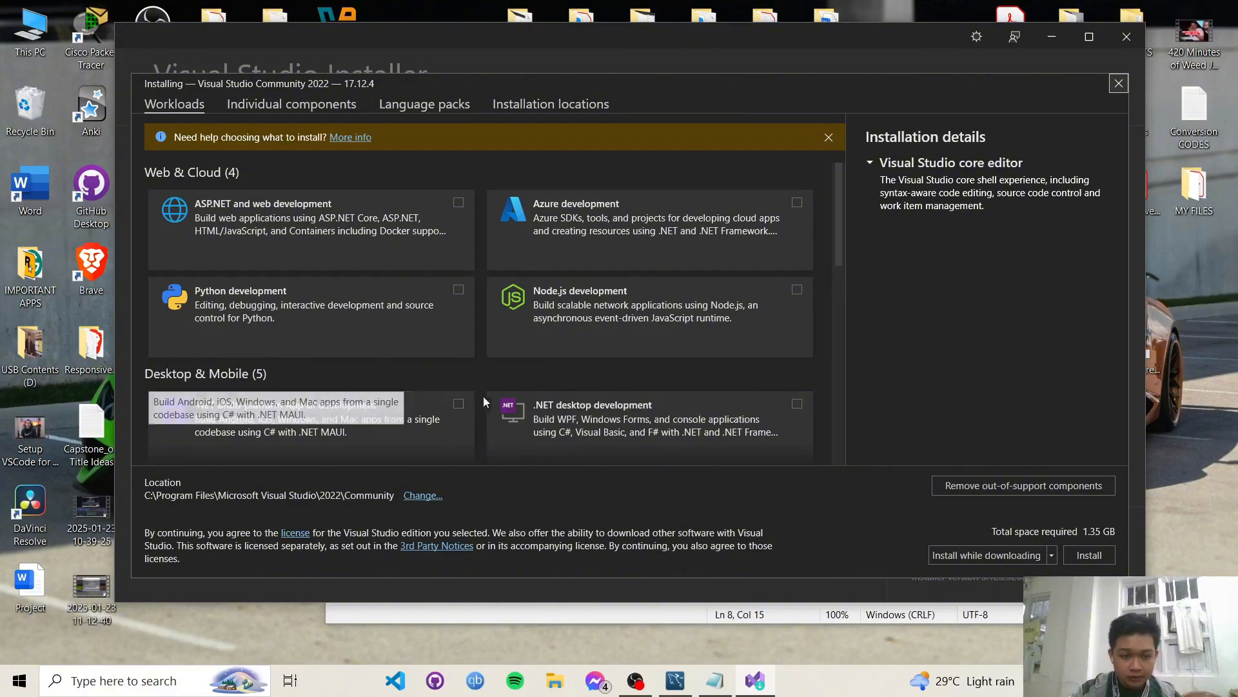
left_click(462, 416)
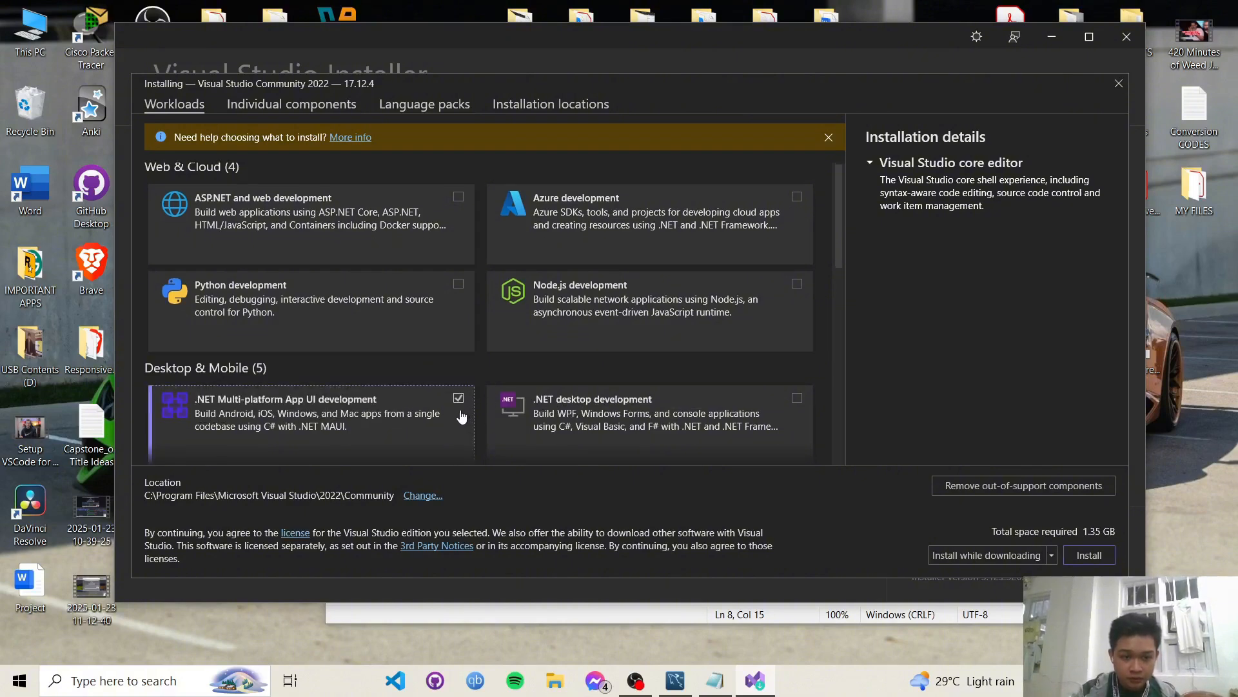
scroll(671, 361, "up", 1)
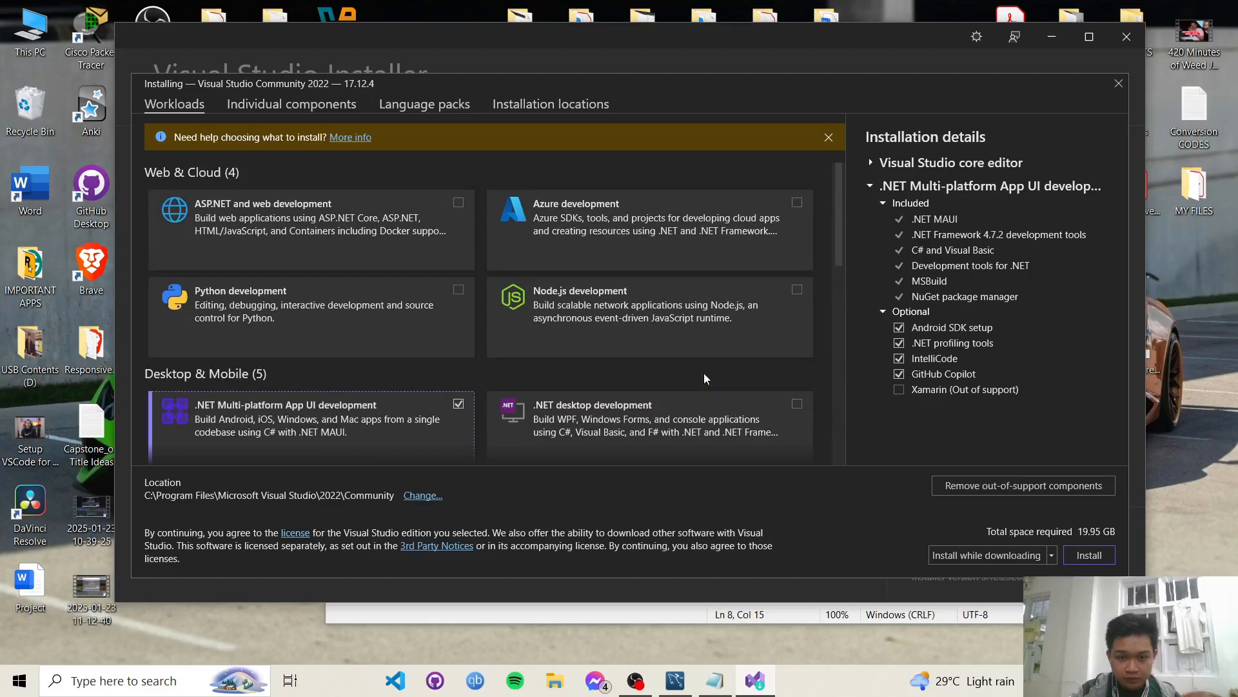
left_click(798, 405)
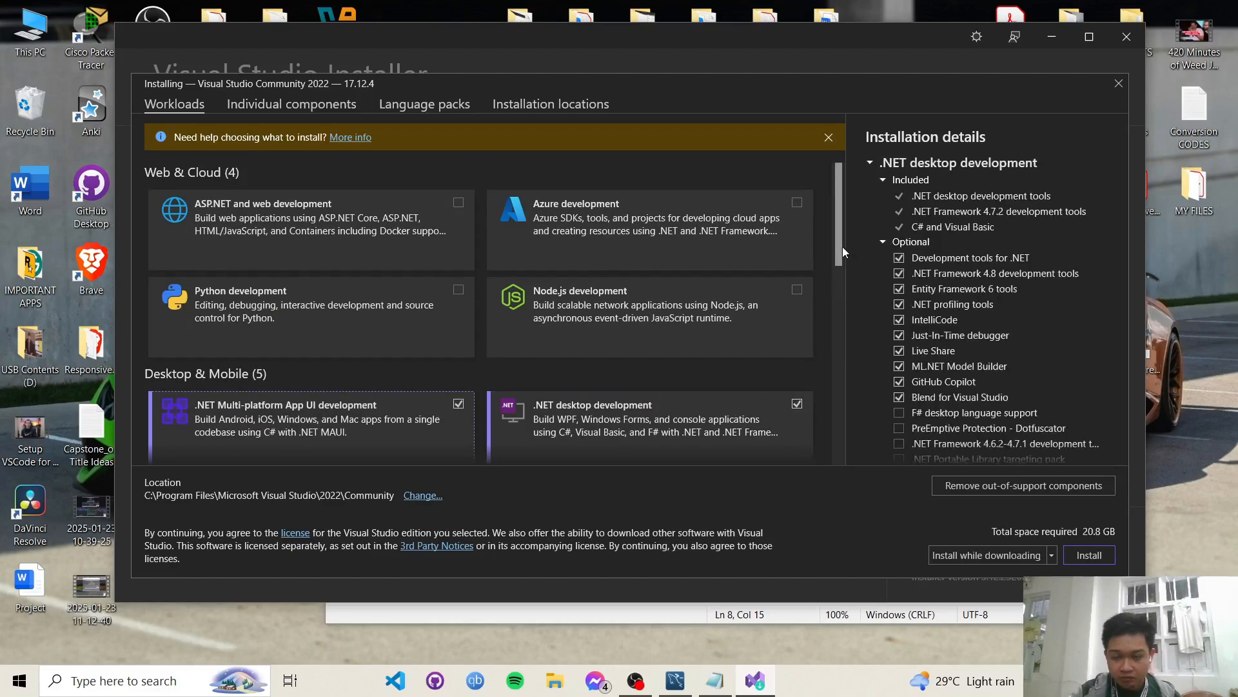
scroll(838, 252, "down", 2)
left_click(459, 238)
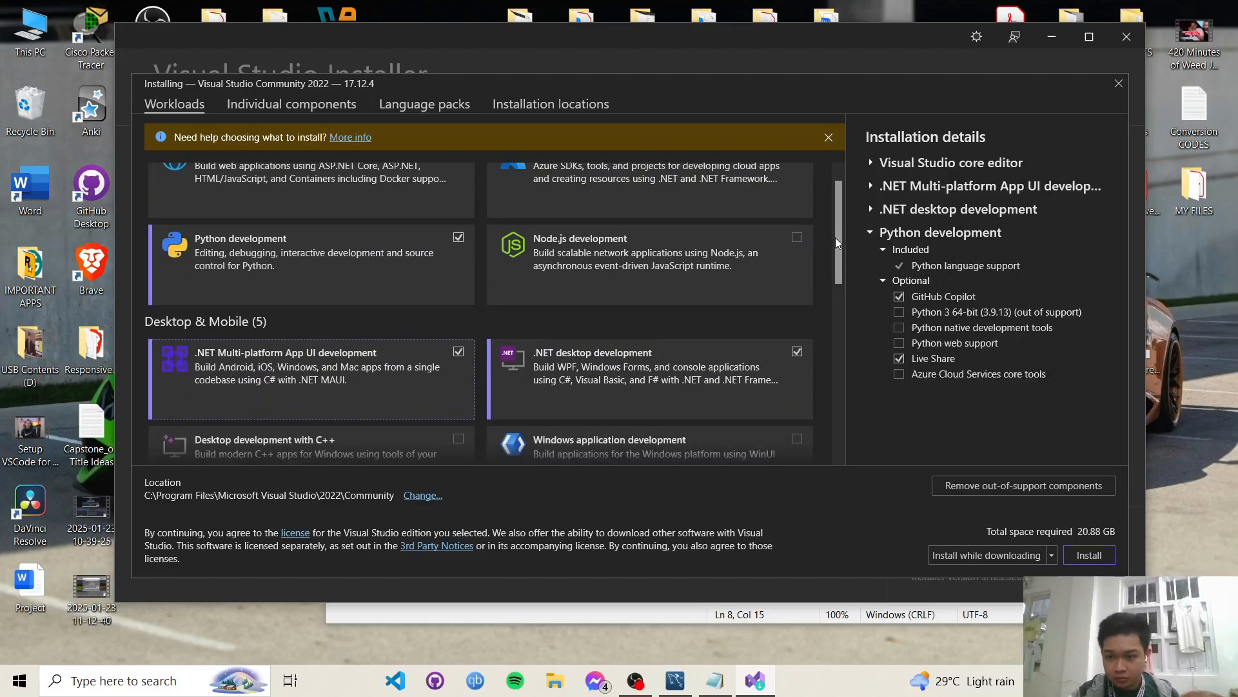
- Also select the Visual Studio extension development and Data storage and processing workloads
scroll(835, 238, "down", 4)
left_click_drag(830, 281, 834, 451)
left_click(458, 305)
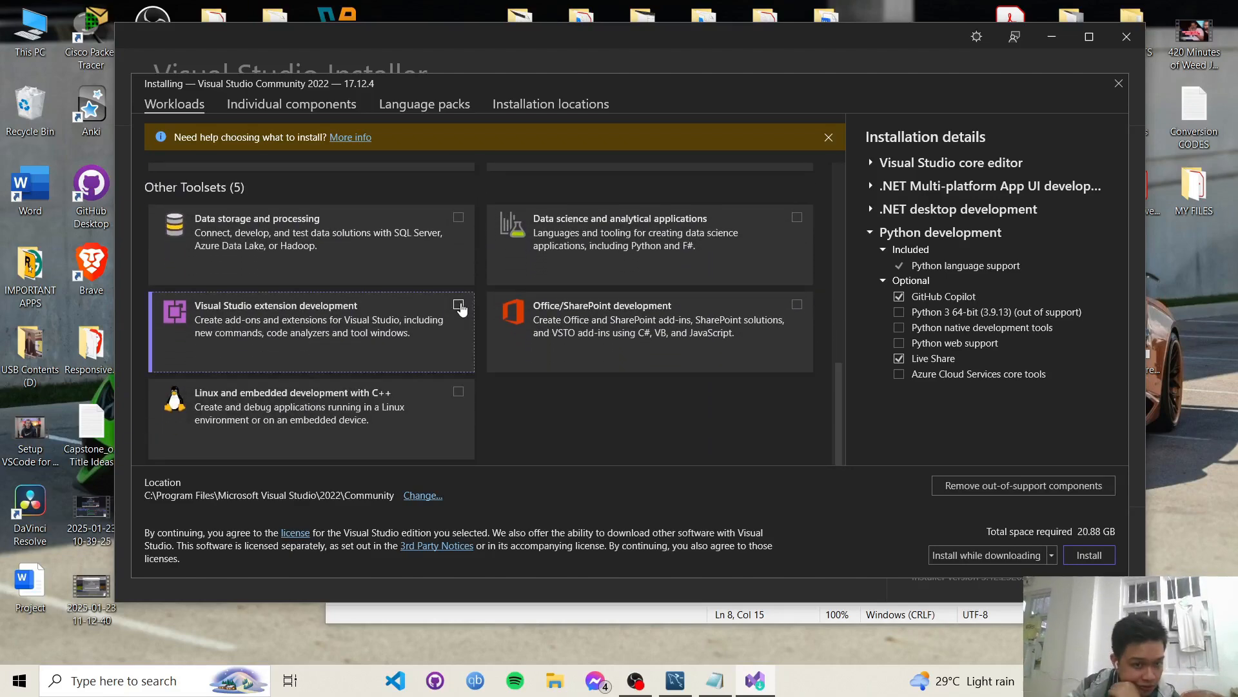
left_click(458, 217)
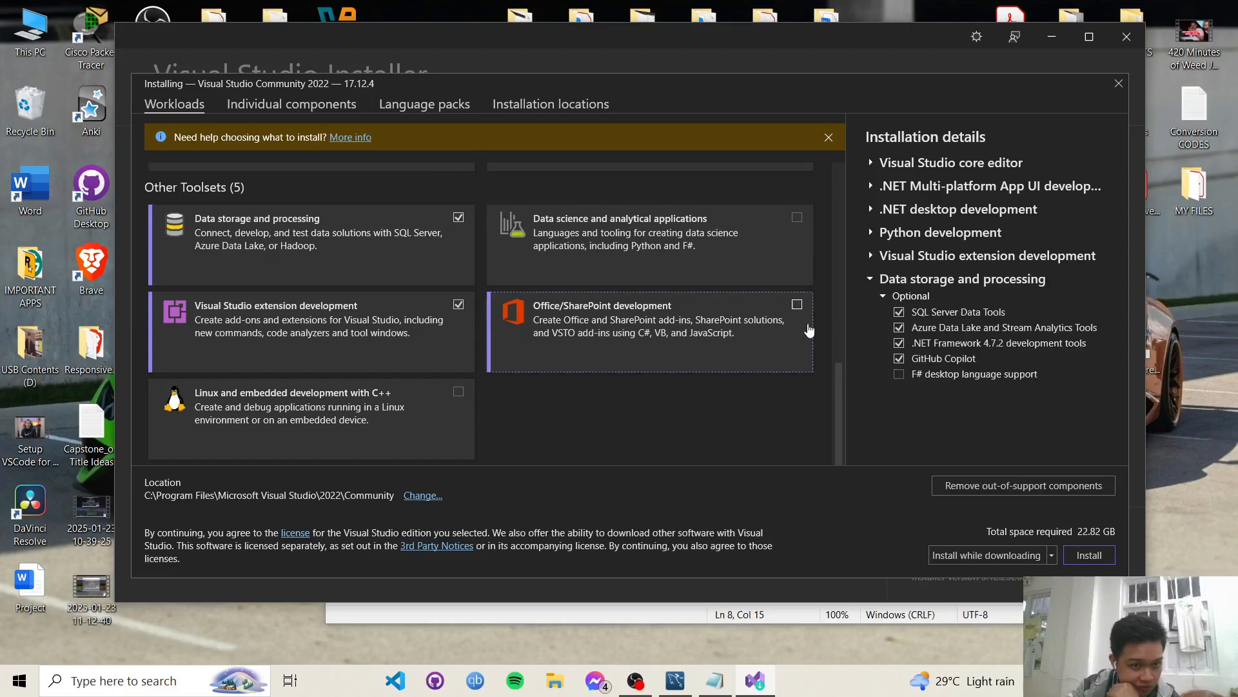
left_click_drag(836, 403, 834, 277)
scroll(721, 388, "down", 8)
scroll(721, 388, "up", 12)
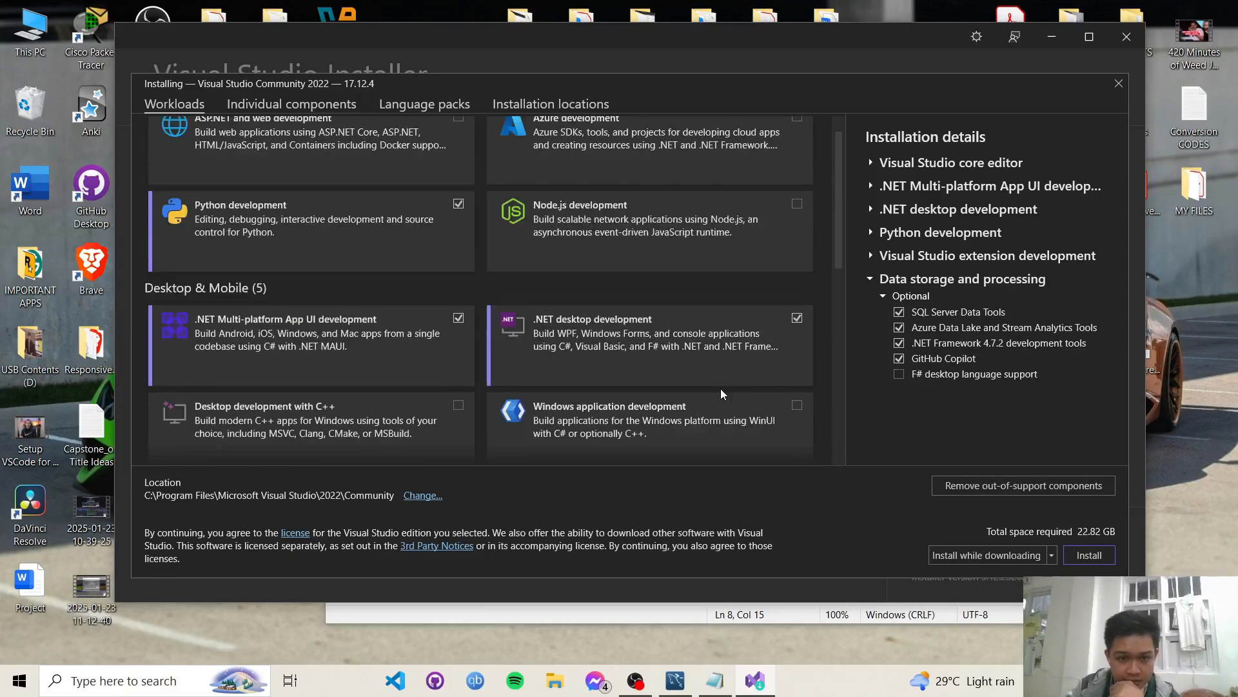
scroll(721, 388, "down", 12)
left_click(328, 105)
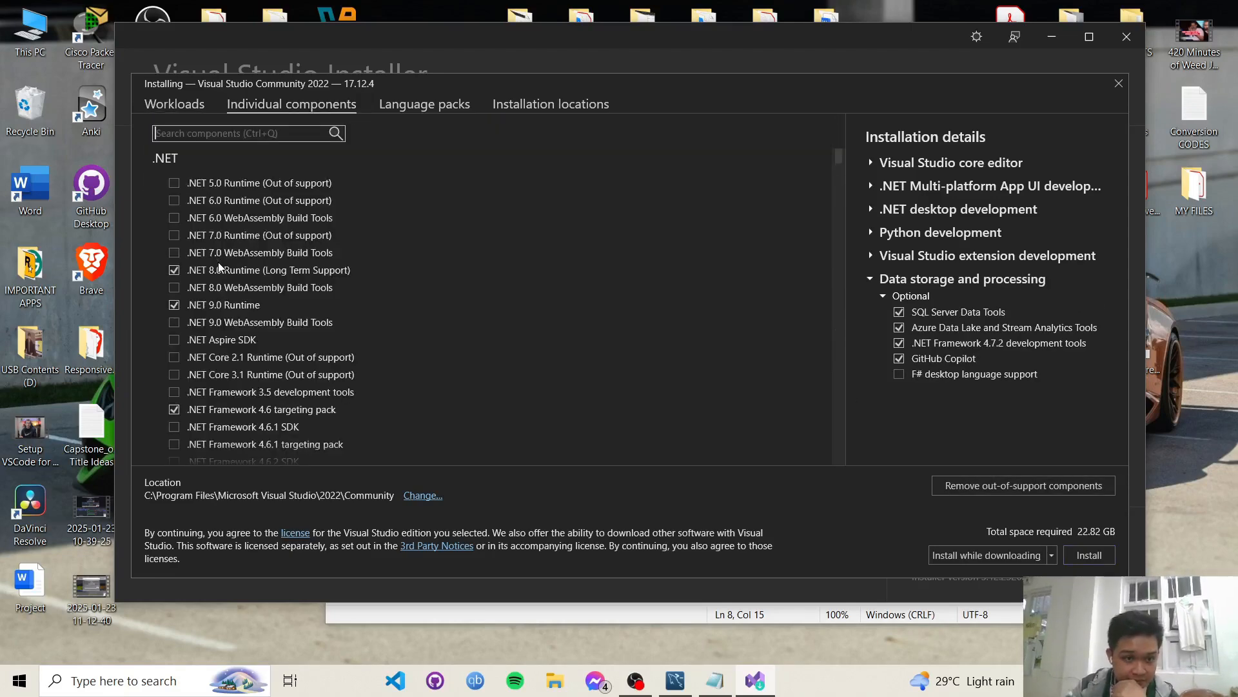
- Add the .NET WinUI app development tools component, then review language packs and installation locations
left_click_drag(839, 156, 829, 363)
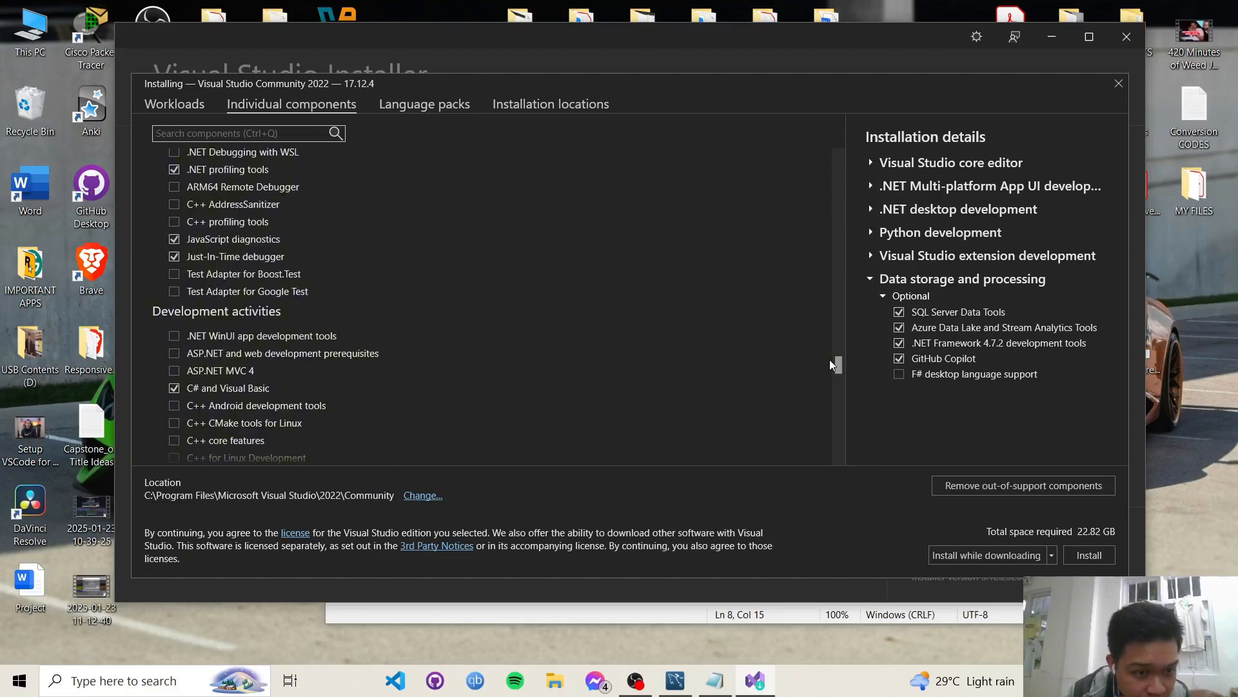
left_click_drag(829, 360, 830, 361)
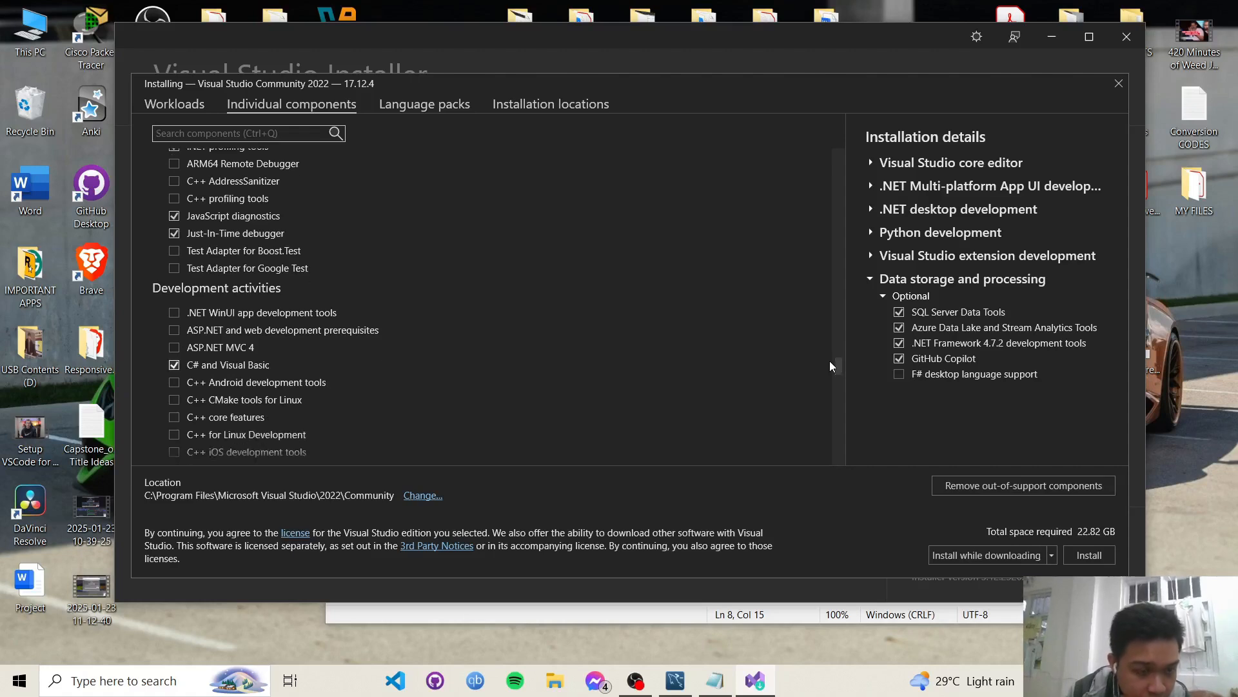
left_click(175, 313)
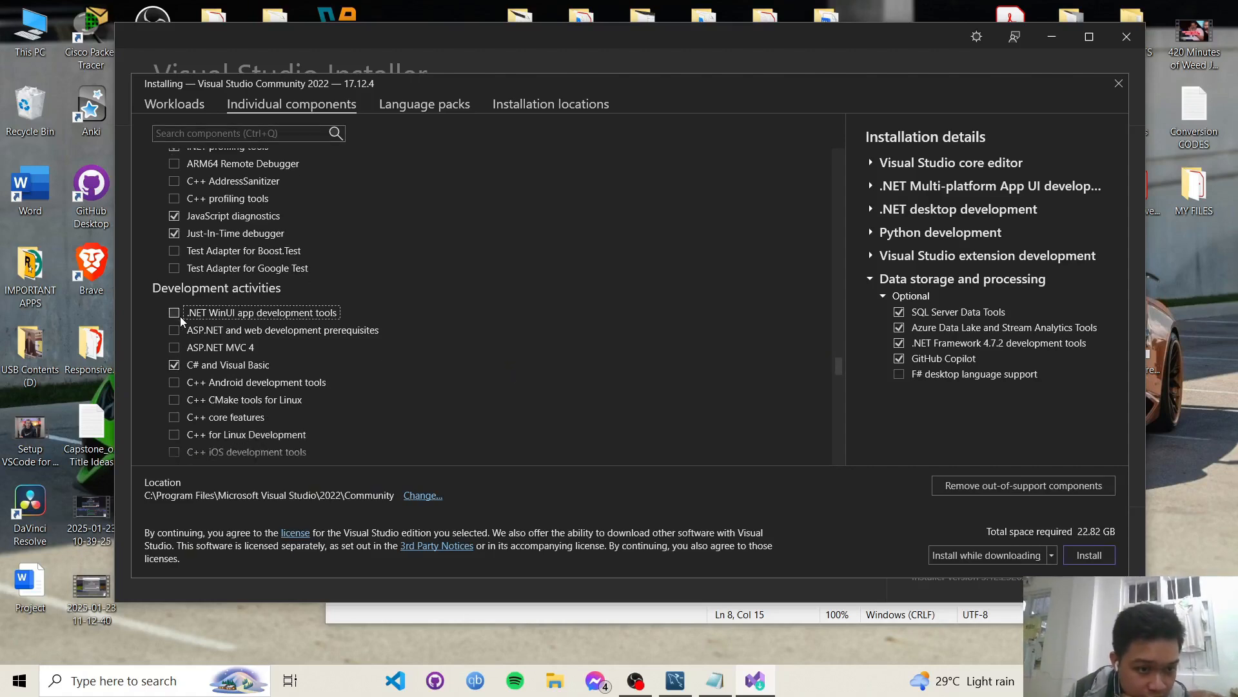
scroll(832, 375, "up", 2)
left_click_drag(837, 380, 857, 291)
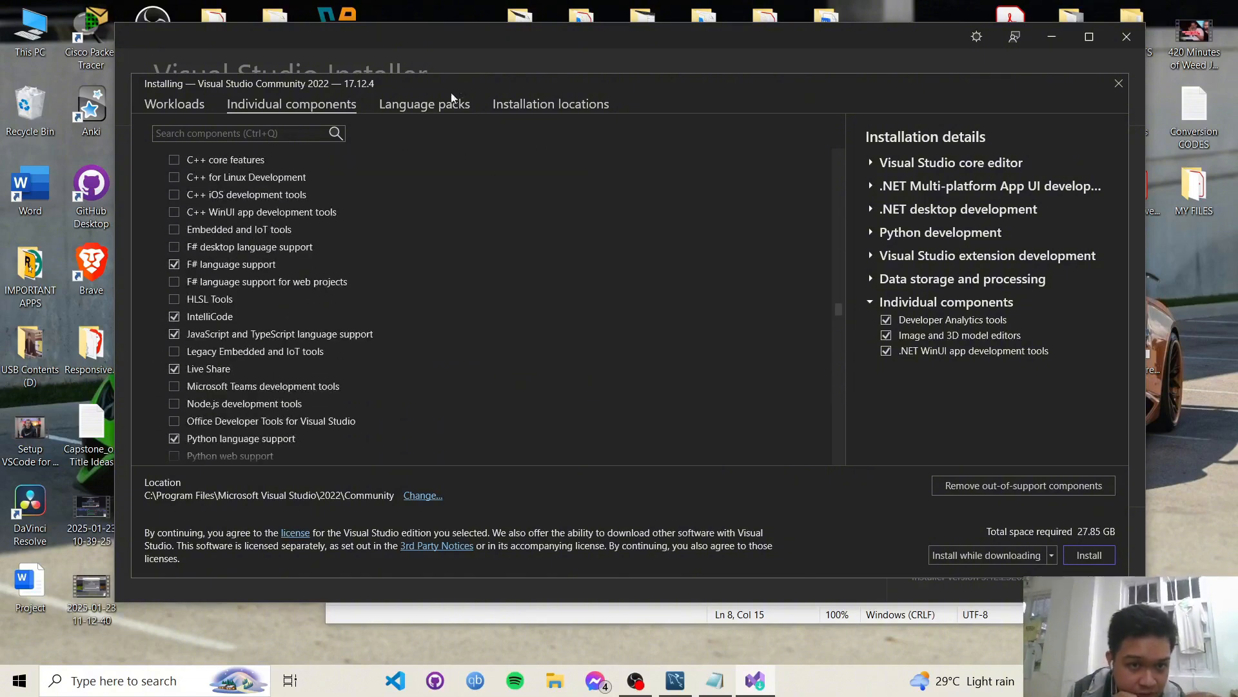
left_click(440, 110)
left_click(551, 105)
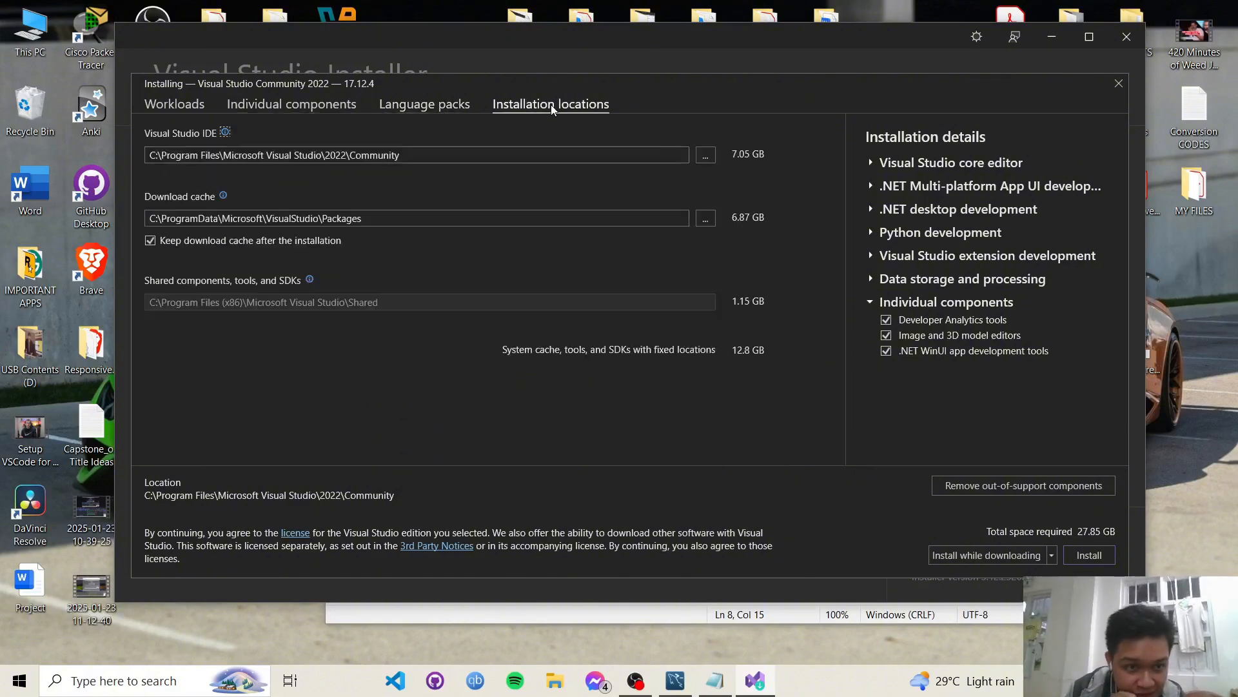
- Install Visual Studio Community 2022 in 'Install while downloading' mode and minimize the installer
left_click(1051, 555)
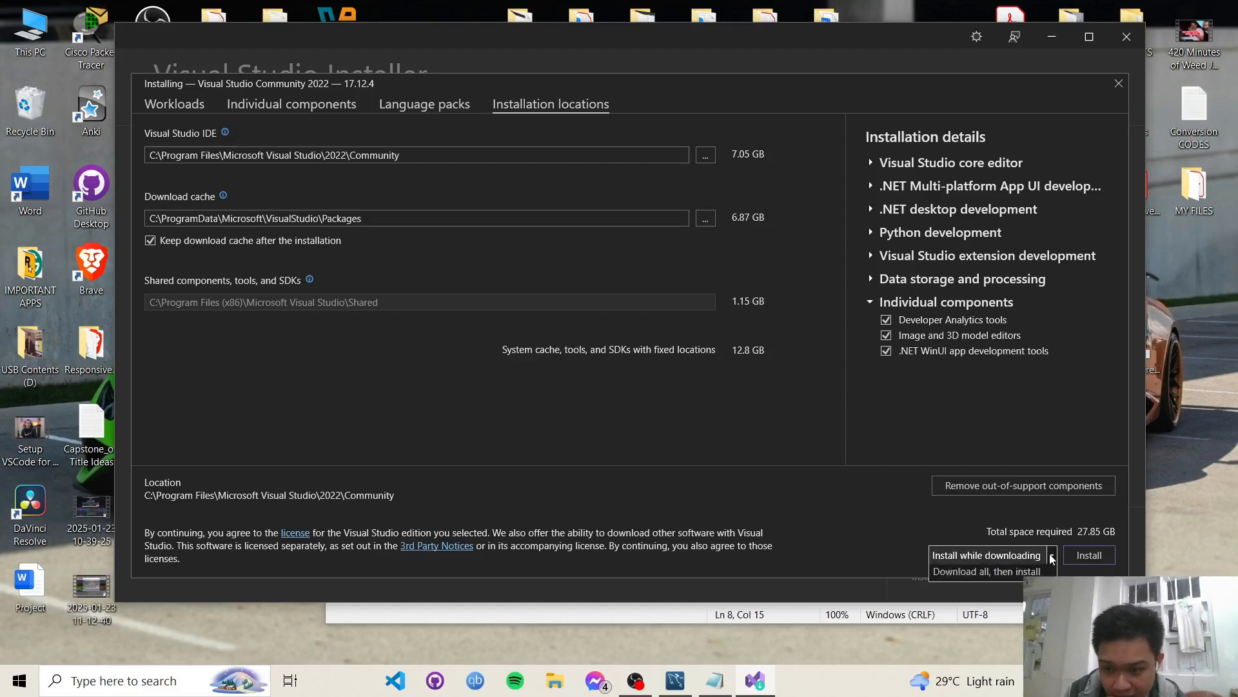
left_click(1052, 558)
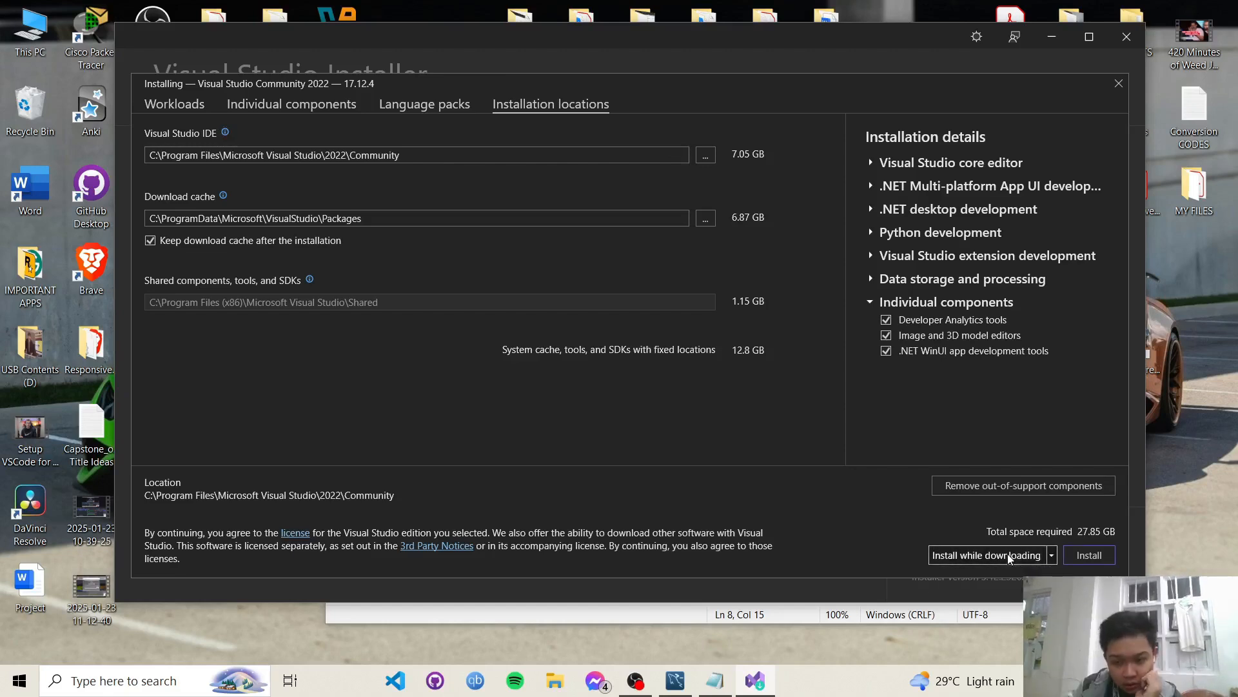
left_click(1090, 556)
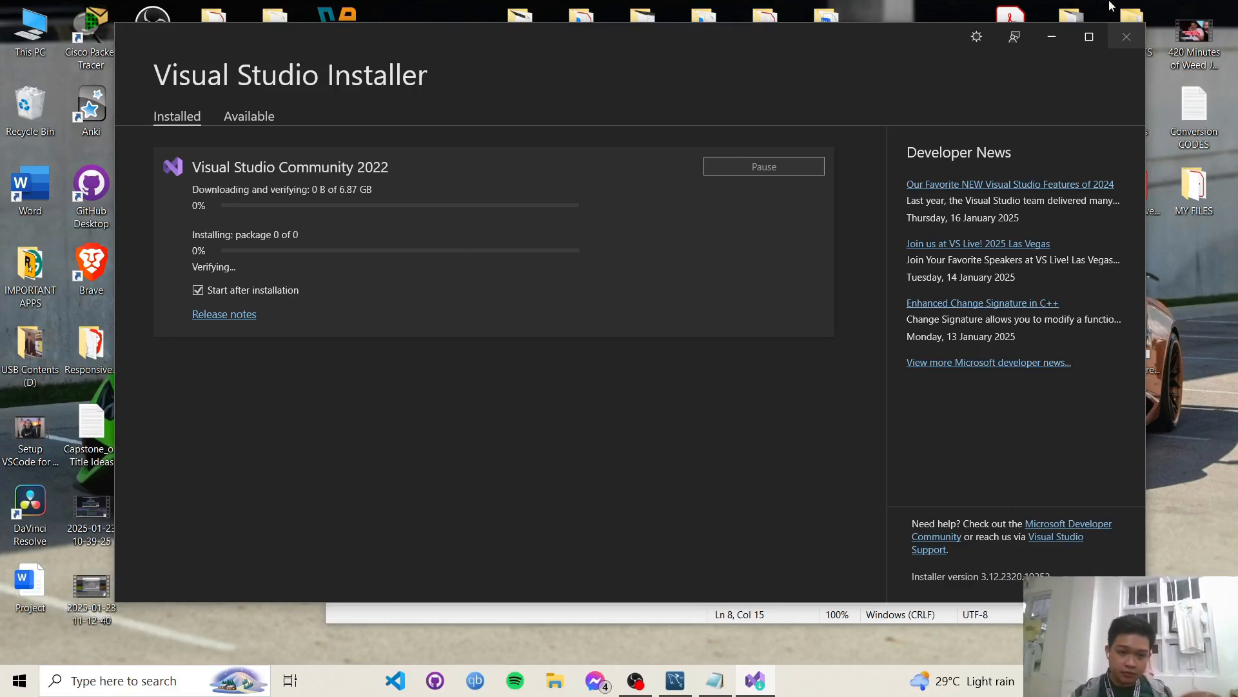
left_click(1055, 39)
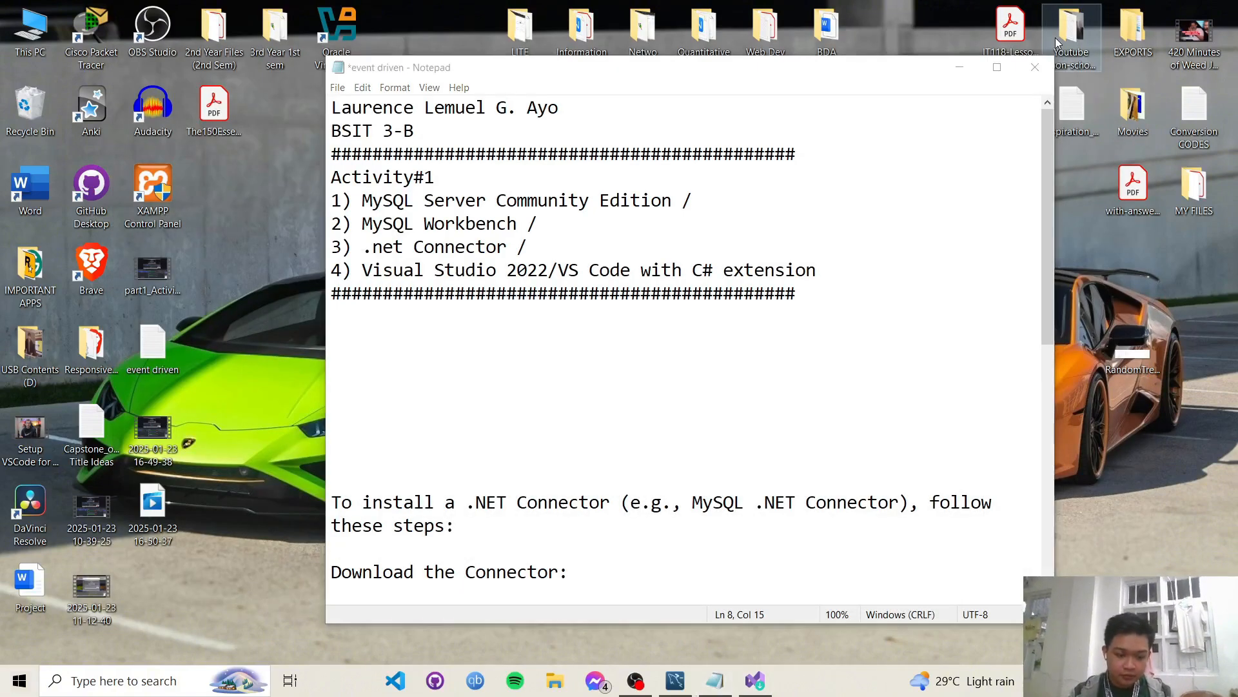
- Search 'visu' in the Start menu and launch Visual Studio Code
key("super")
type("visu")
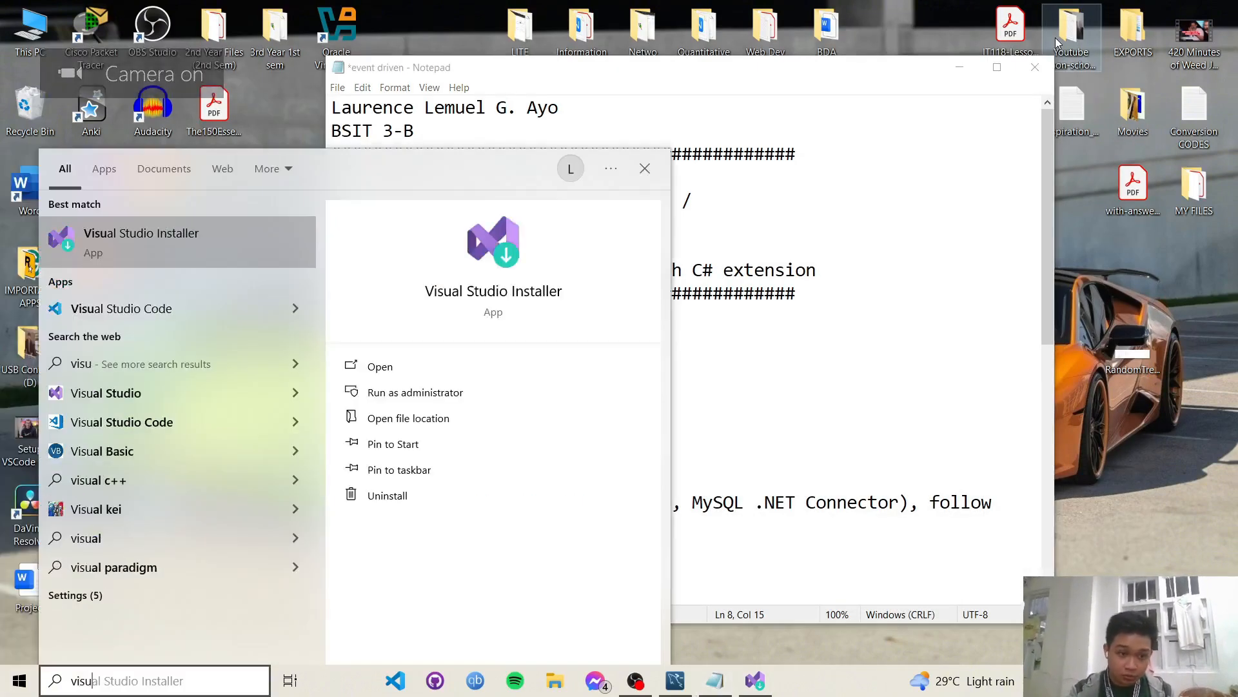
left_click(227, 314)
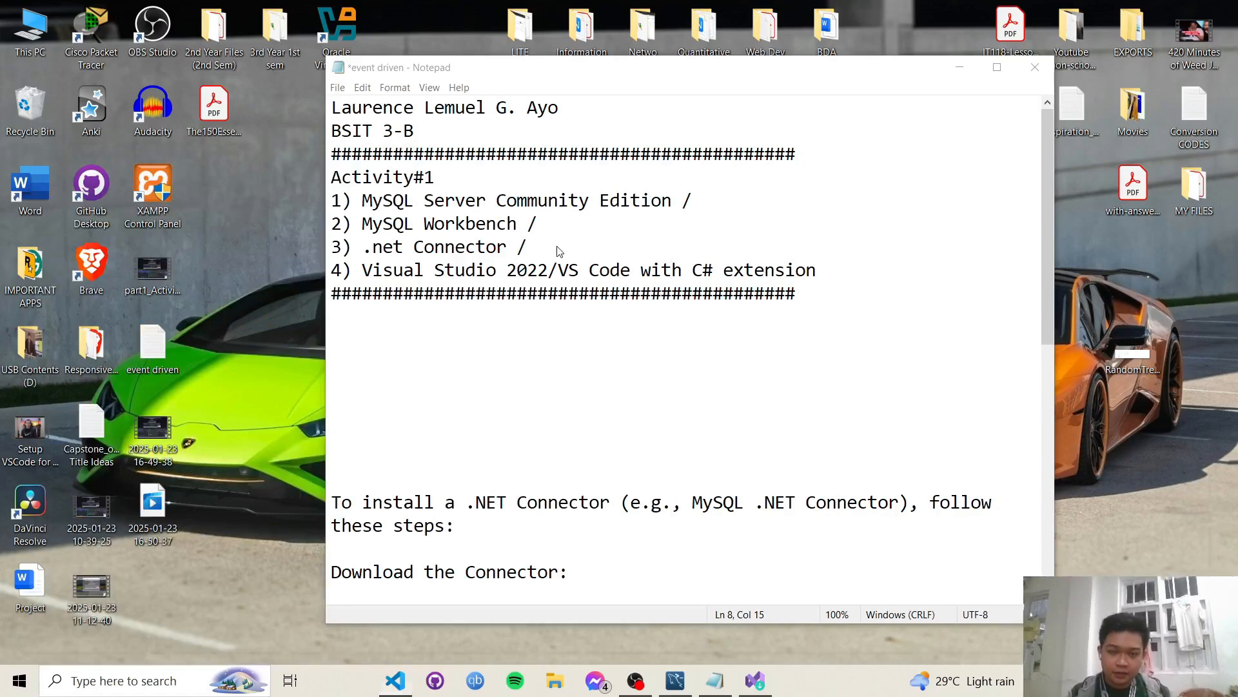
- Search the Extensions view for 'c#' and check the Wi-Fi connection status
type("c")
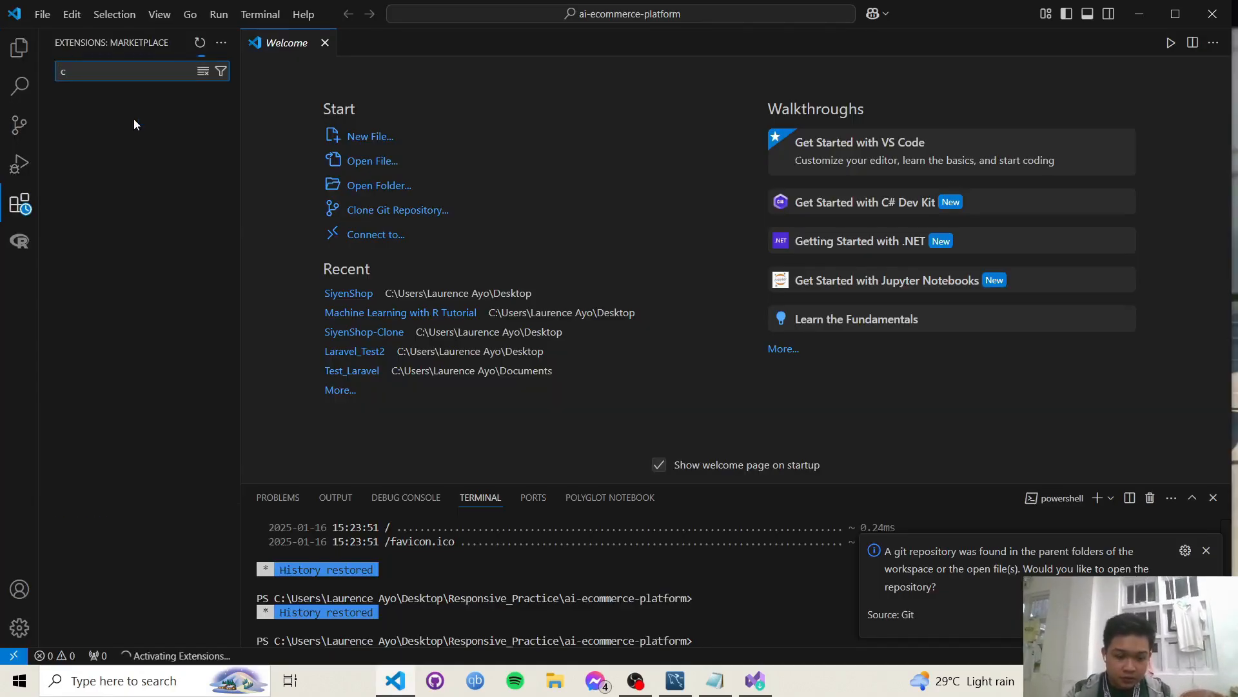
type("#")
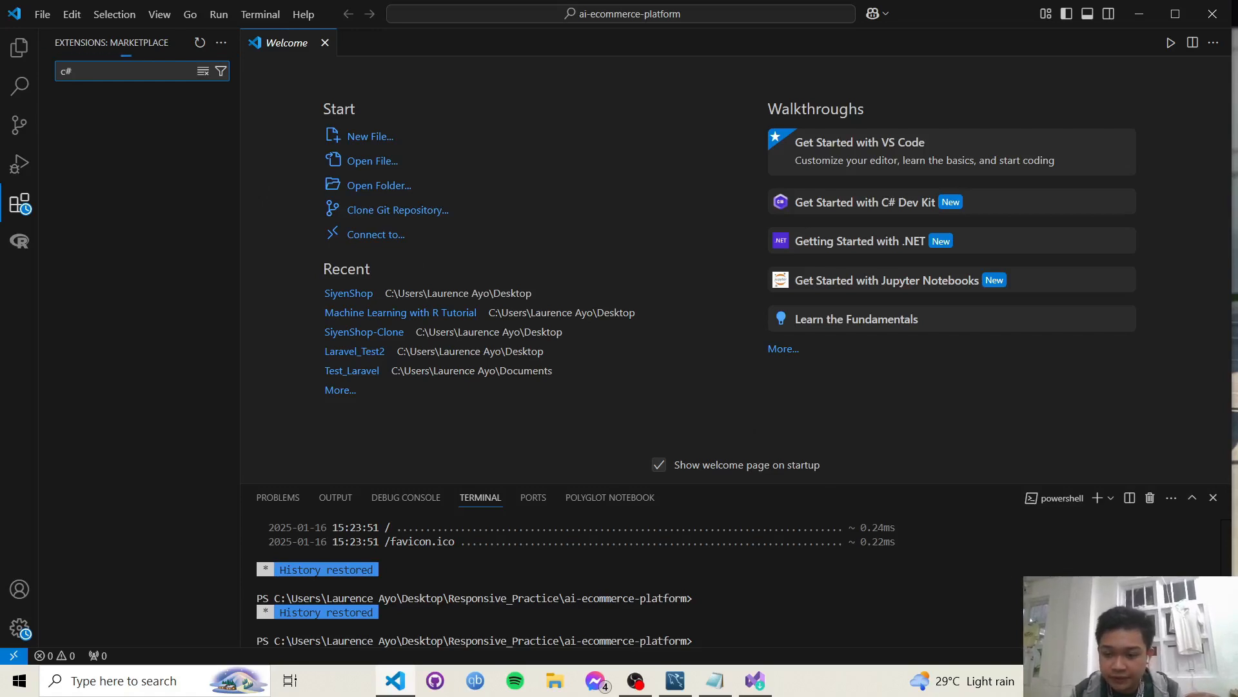
left_click(1096, 680)
left_click(880, 405)
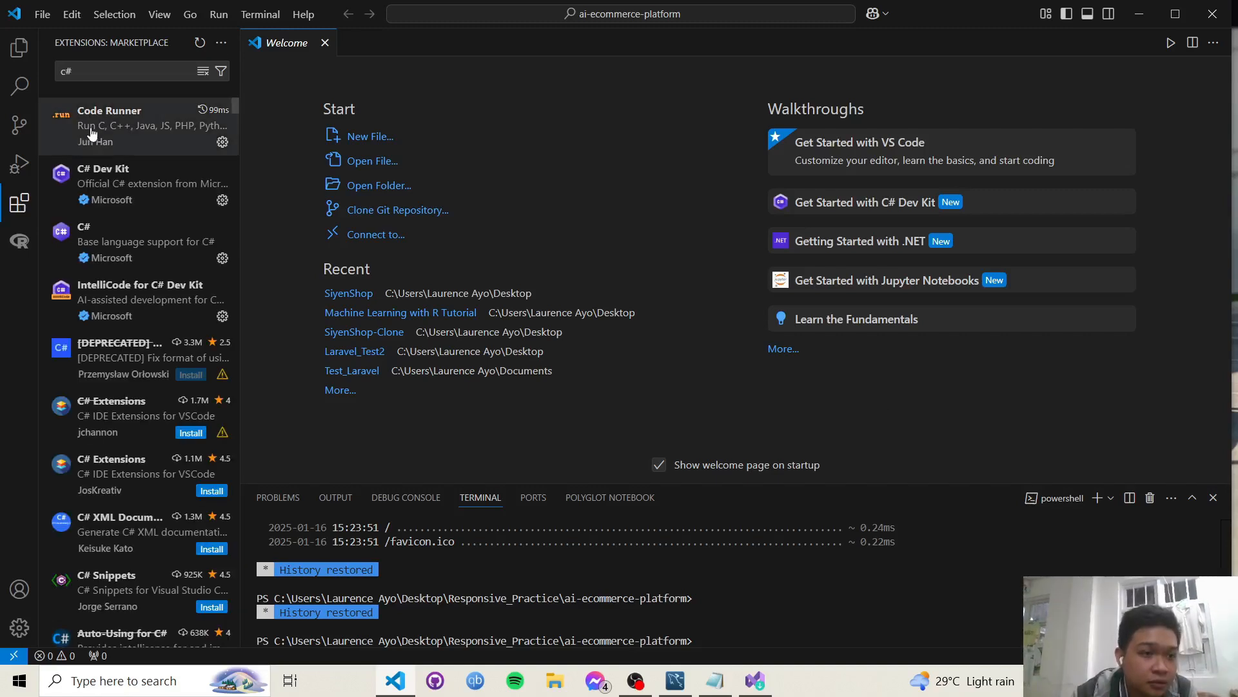
- Review the C# Dev Kit, C# and IntelliCode for C# Dev Kit pages, then close VS Code
mouse_move(125, 205)
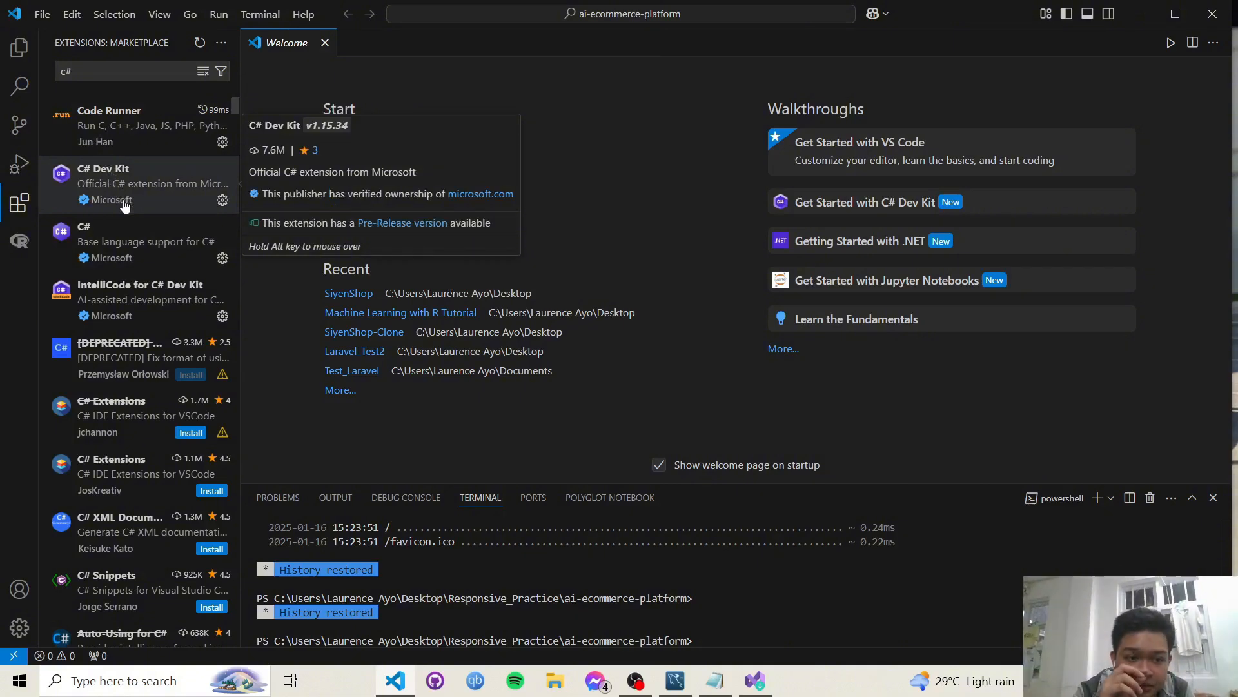
left_click(163, 192)
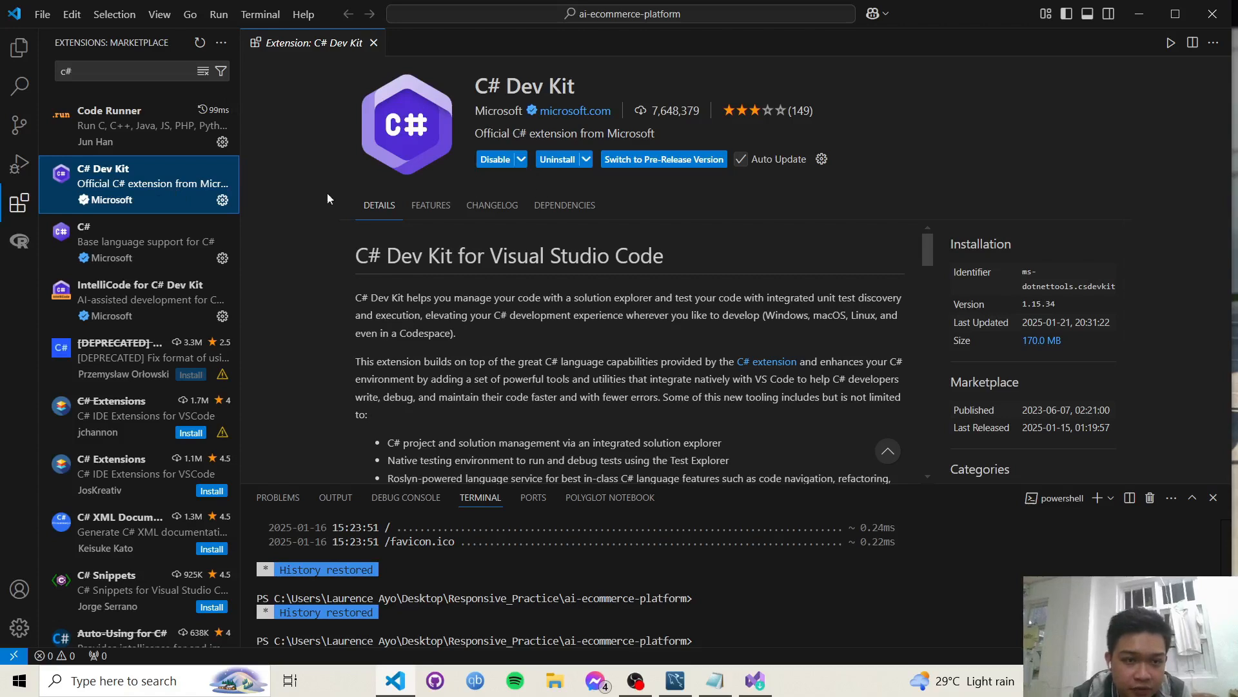
left_click(124, 250)
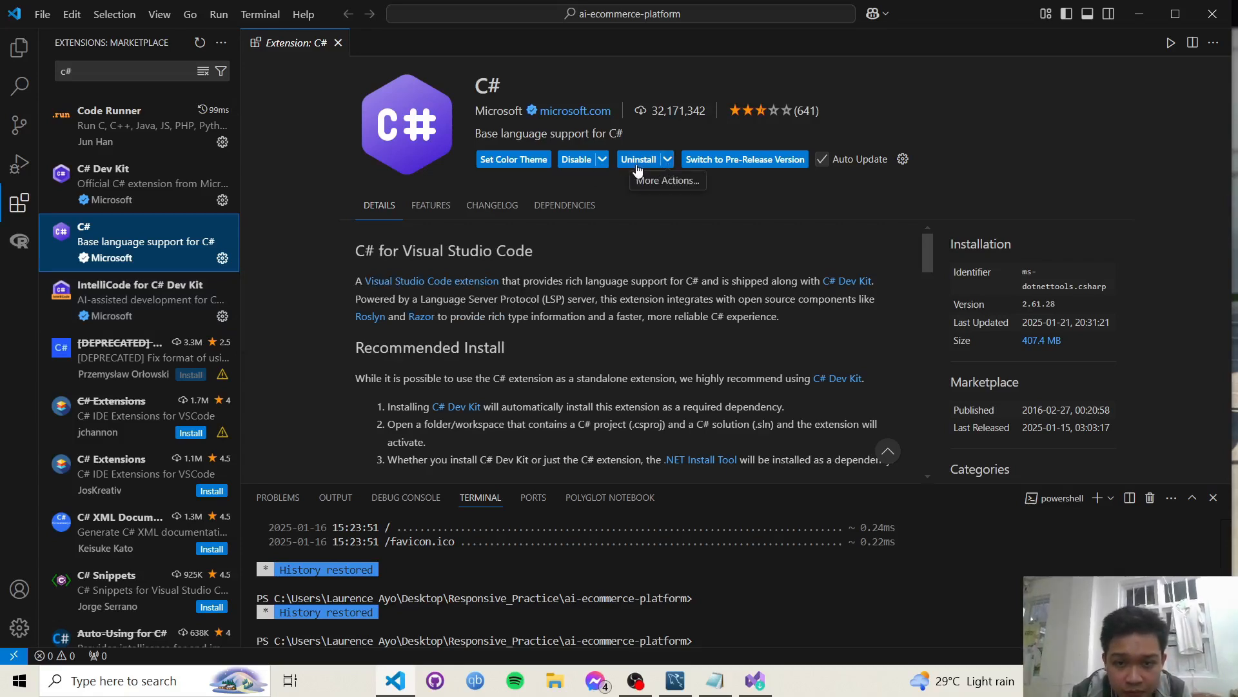
left_click(144, 294)
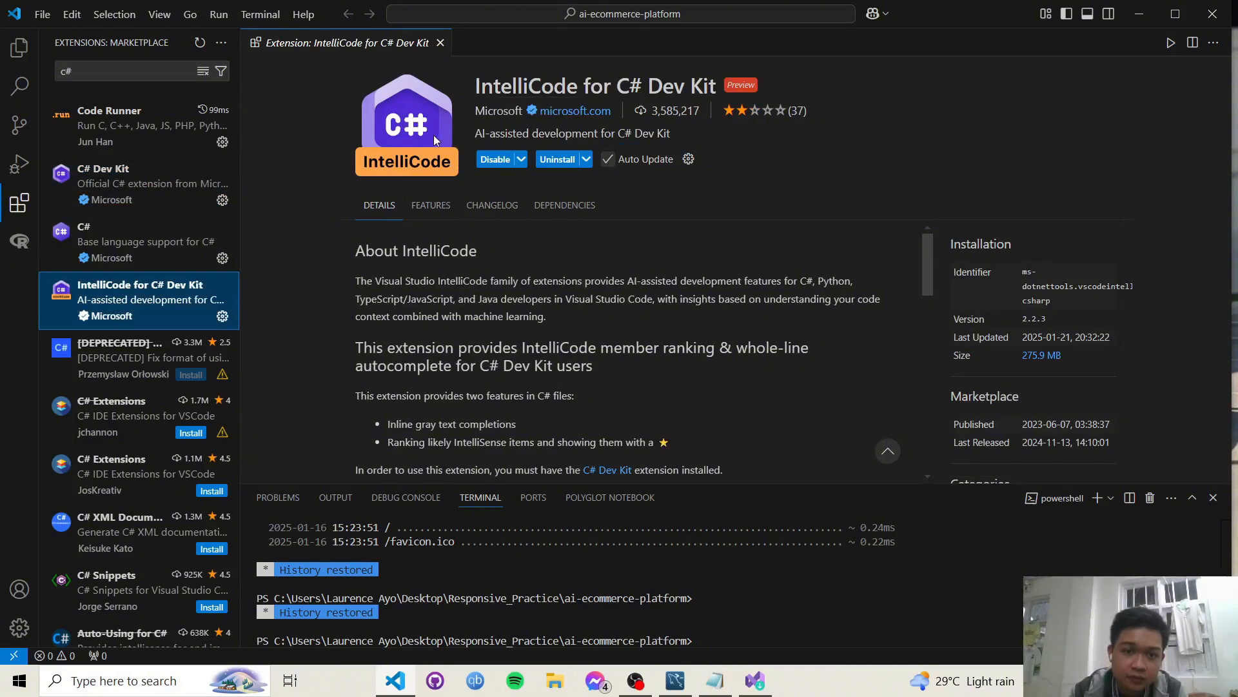
mouse_move(150, 230)
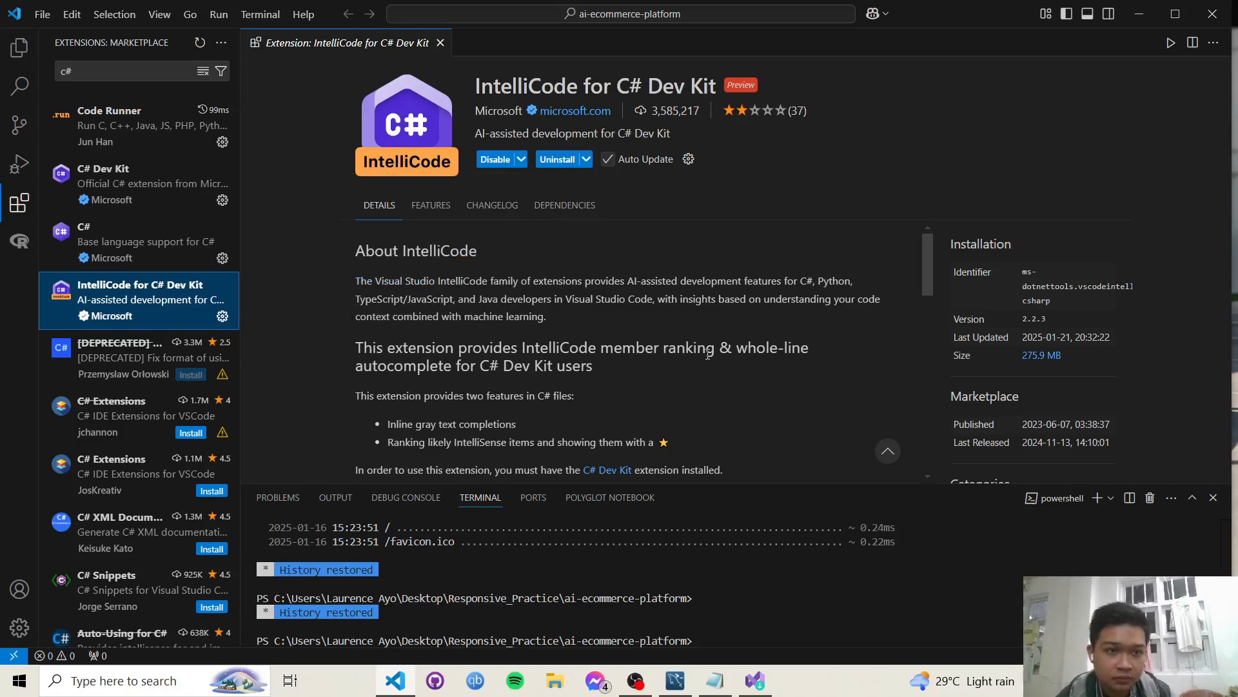
left_click(1211, 14)
left_click(769, 401)
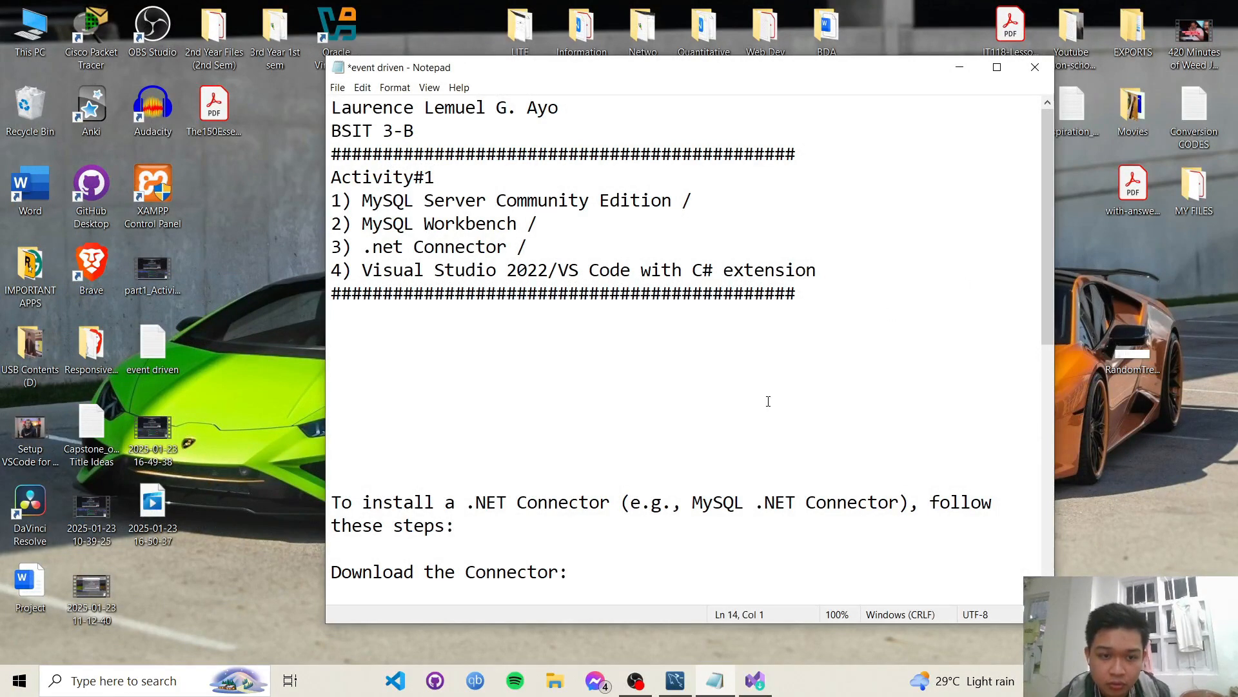